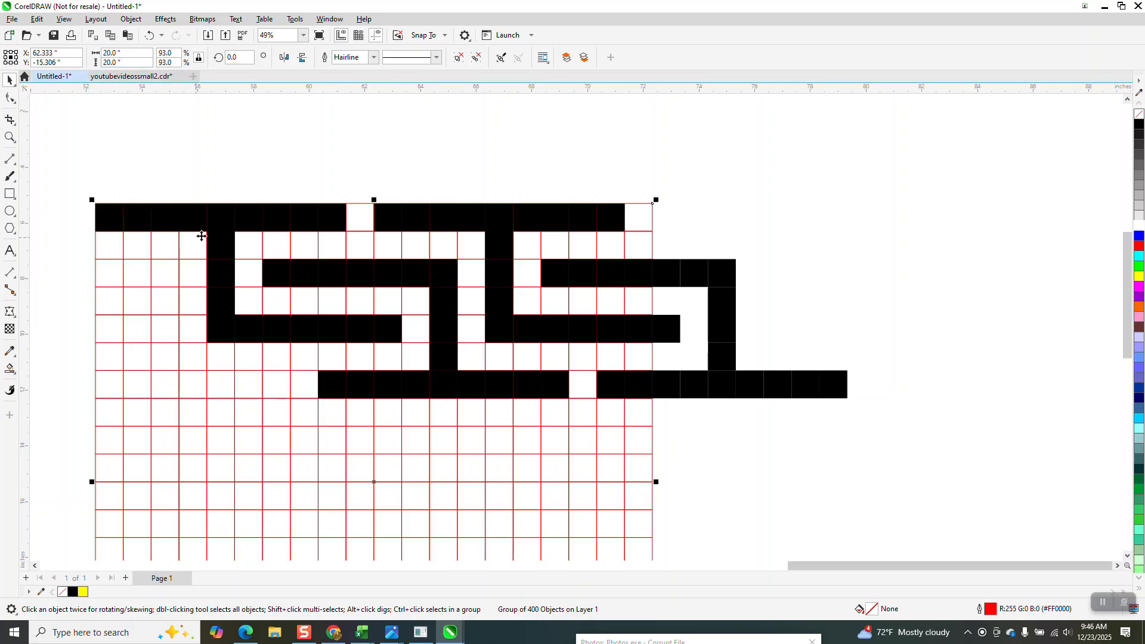
# - Move the two black key motifs together 3 inches up from their place on the red grid
pyautogui.moveTo(65, 174); pyautogui.dragTo(921, 464)
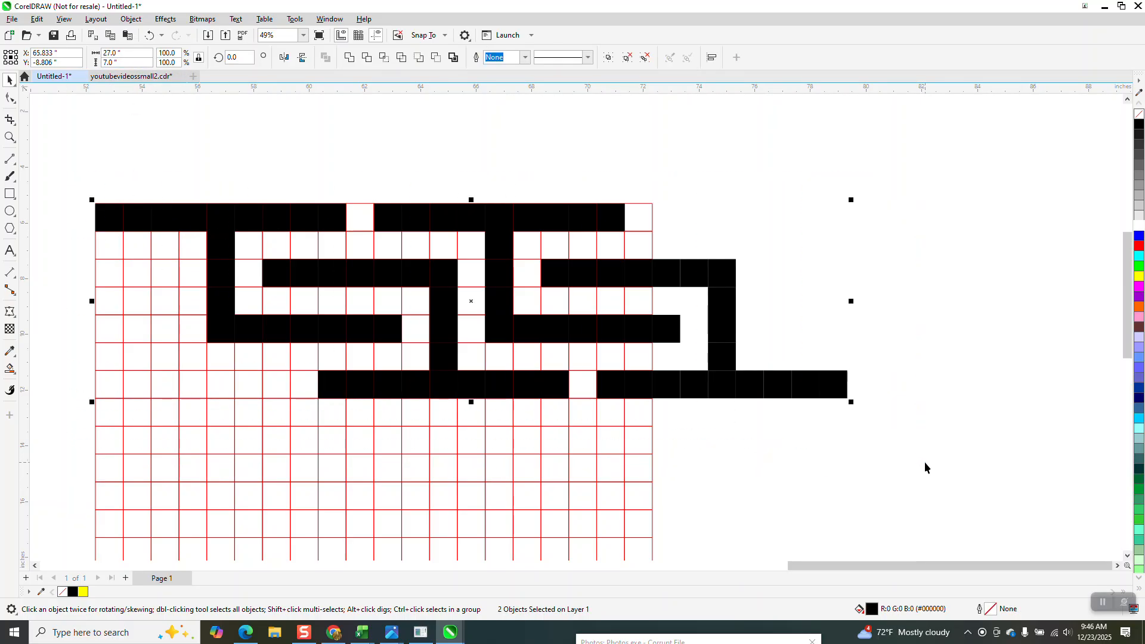
pyautogui.press('Up')
pyautogui.press('Up')
pyautogui.press('Up')
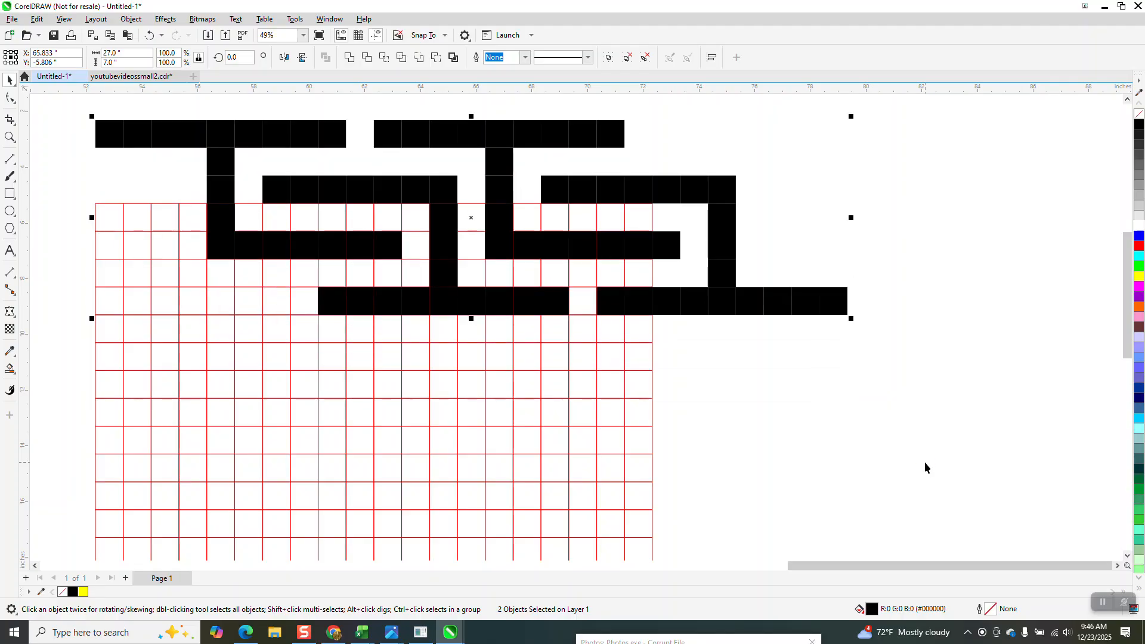
# - Move the red grid clear below the black motifs and delete the right-hand motif
pyautogui.doubleClick(585, 440)
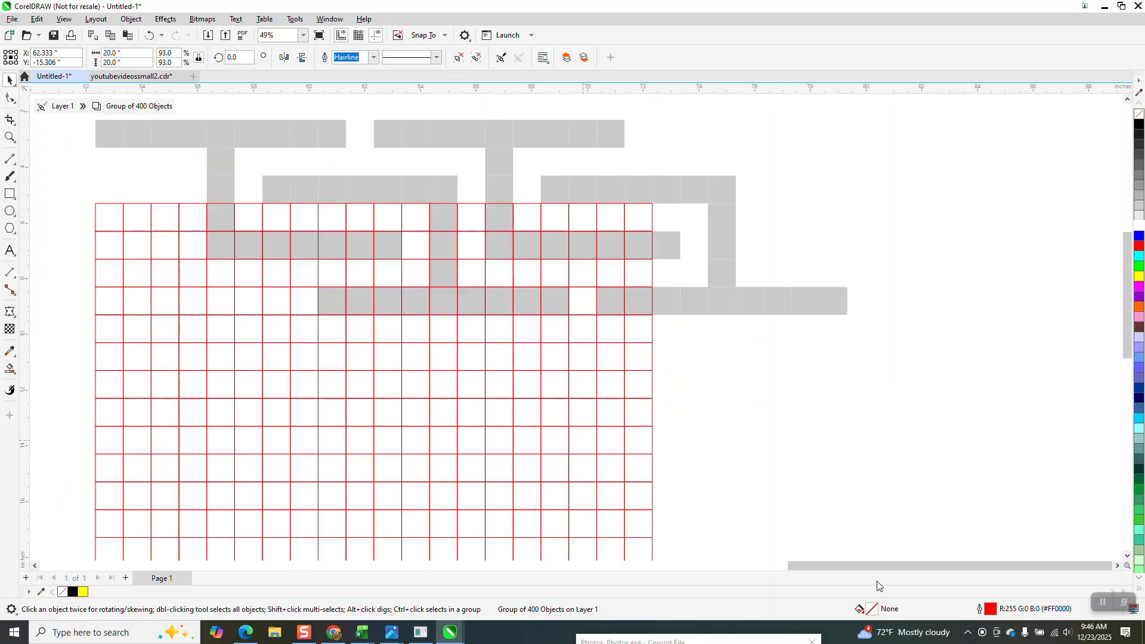
pyautogui.scroll(-1, 513, 337)
pyautogui.click(66, 112)
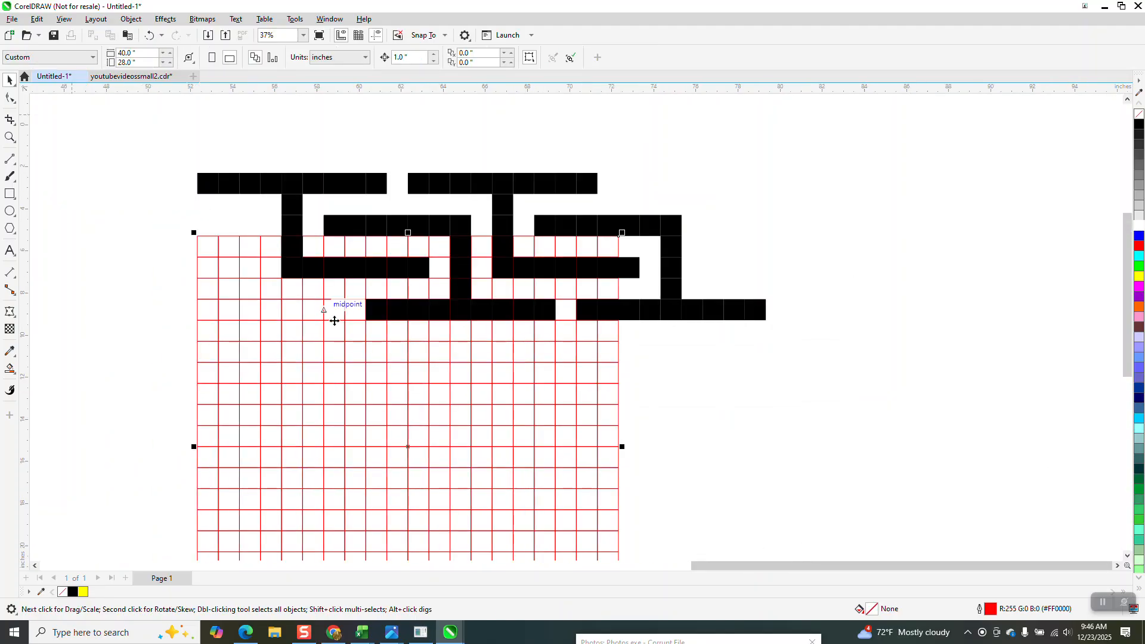
pyautogui.moveTo(346, 332); pyautogui.dragTo(419, 505)
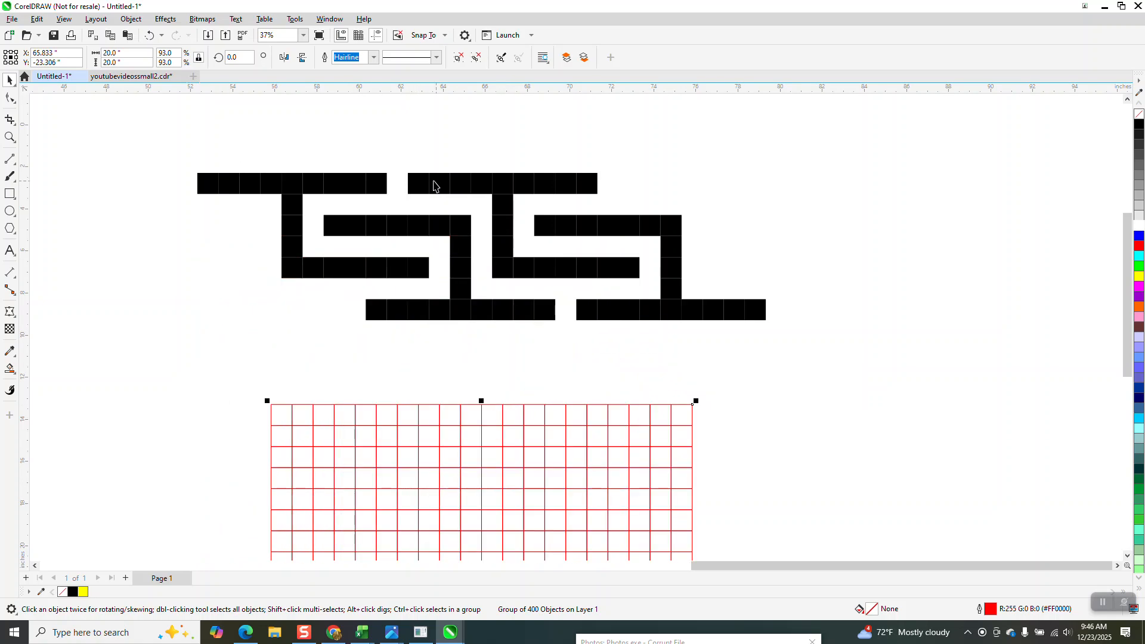
pyautogui.click(433, 185)
pyautogui.press('Delete')
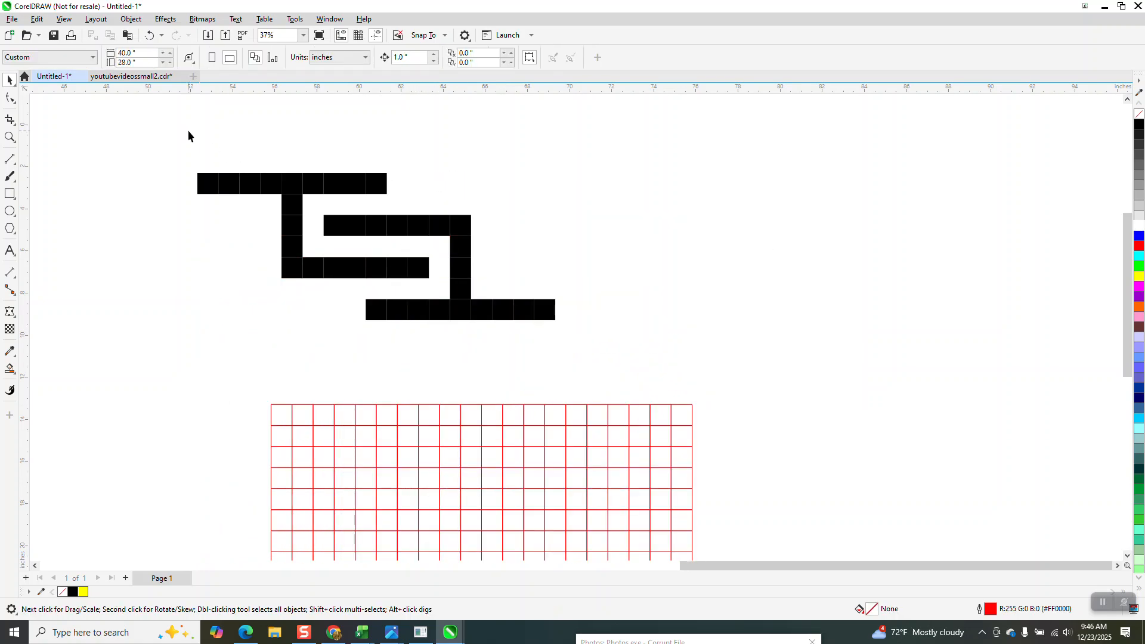
# - Ungroup the remaining black motif and weld all its squares into a single shape
pyautogui.moveTo(163, 132); pyautogui.dragTo(477, 352)
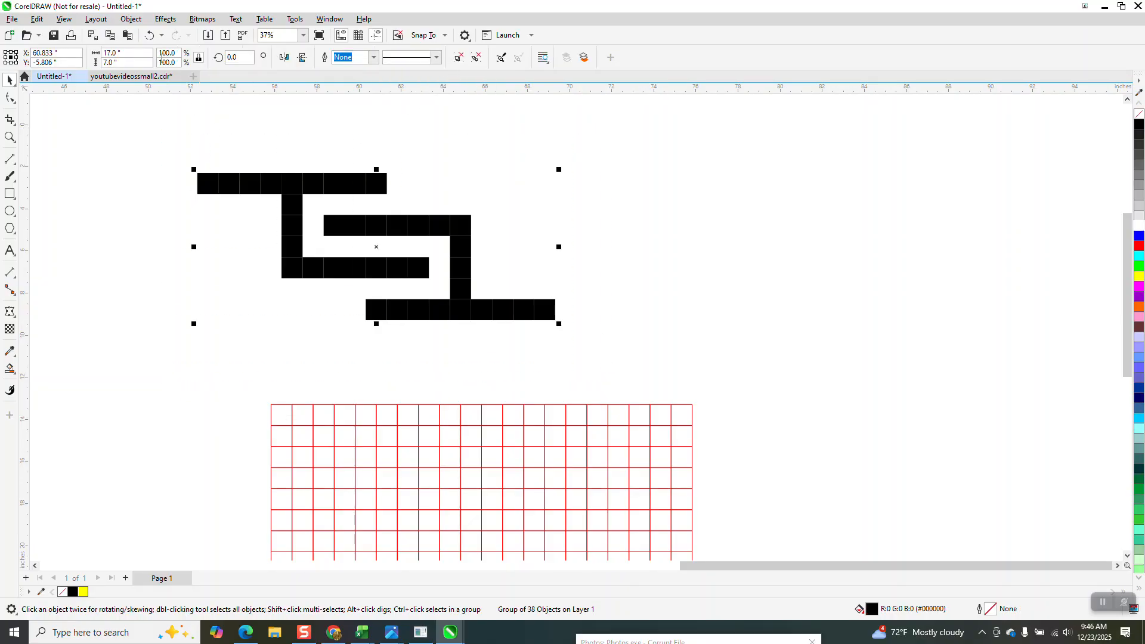
pyautogui.click(130, 19)
pyautogui.moveTo(161, 230)
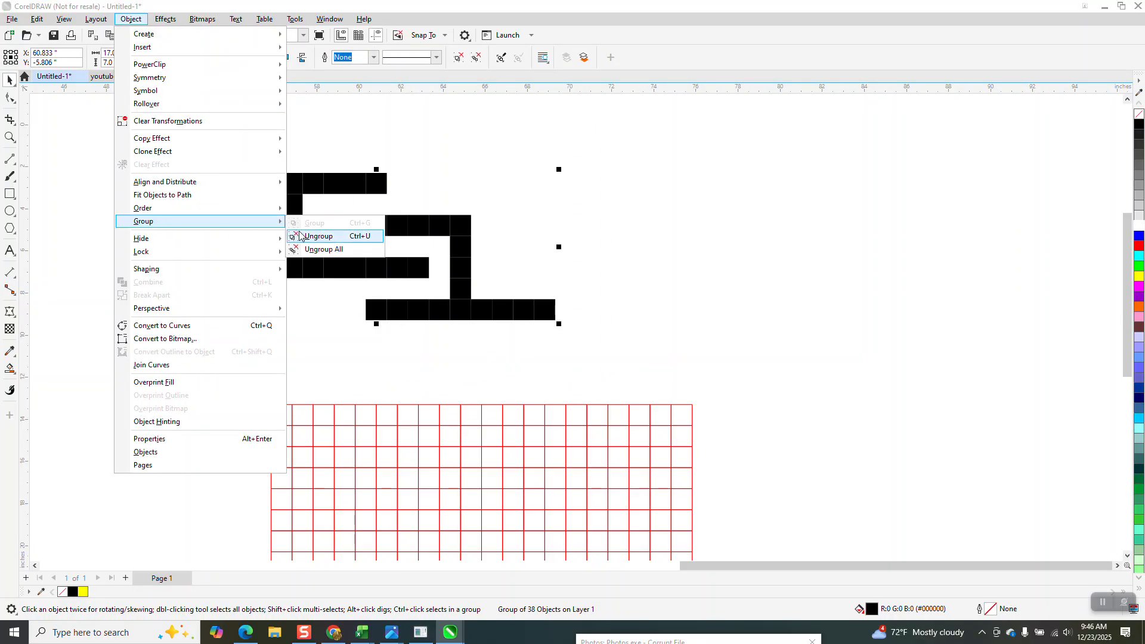
pyautogui.click(300, 235)
pyautogui.moveTo(128, 123); pyautogui.dragTo(632, 381)
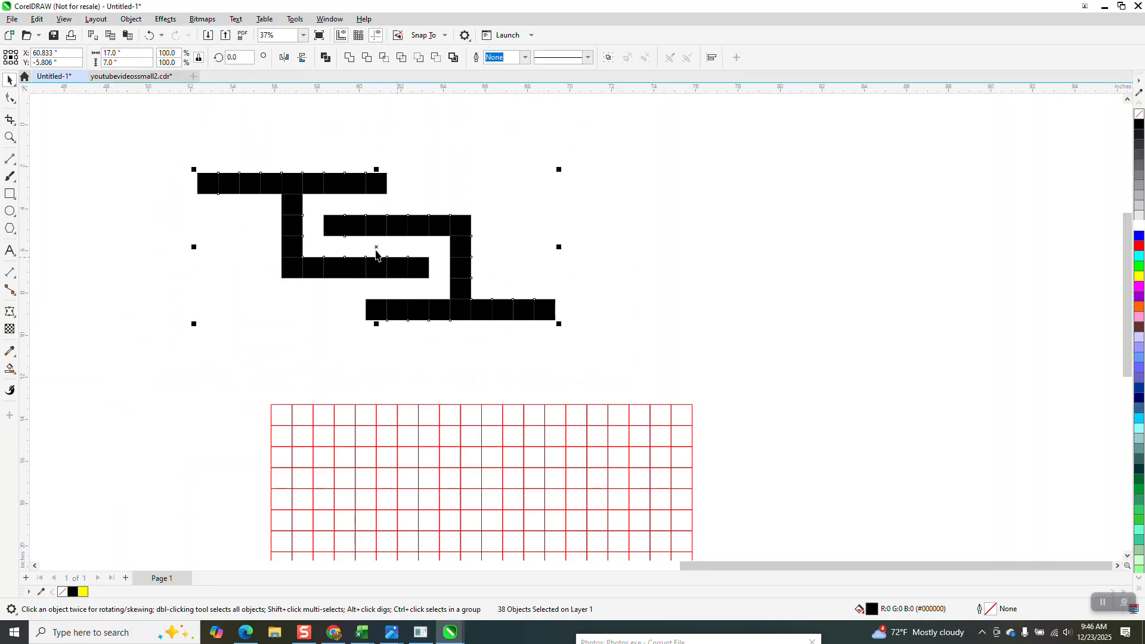
pyautogui.click(351, 57)
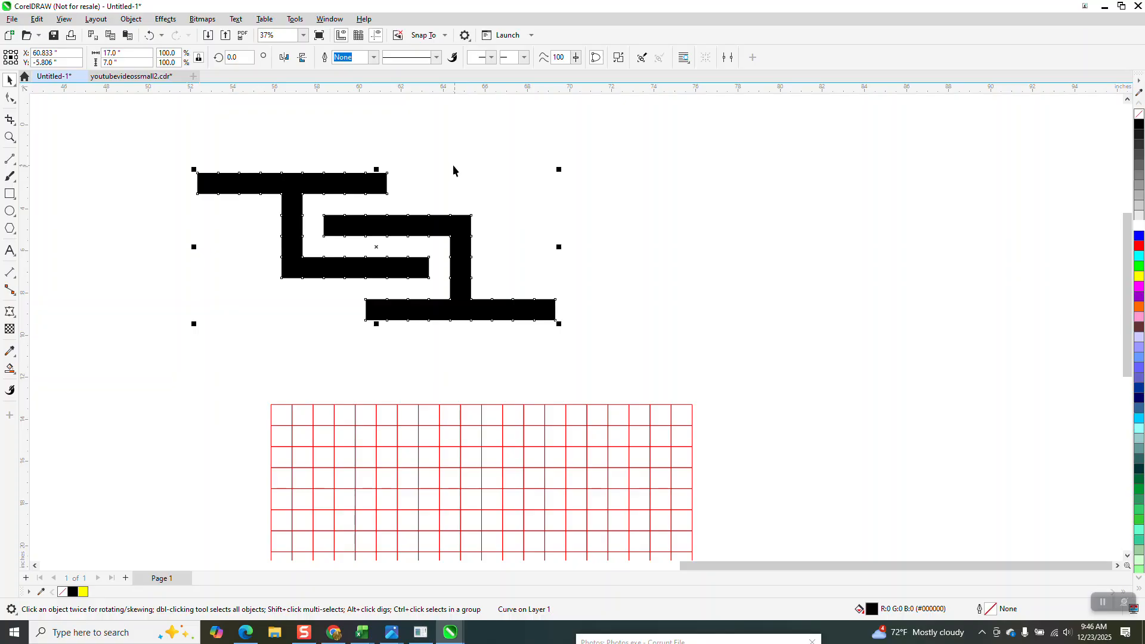
pyautogui.scroll(-1, 453, 165)
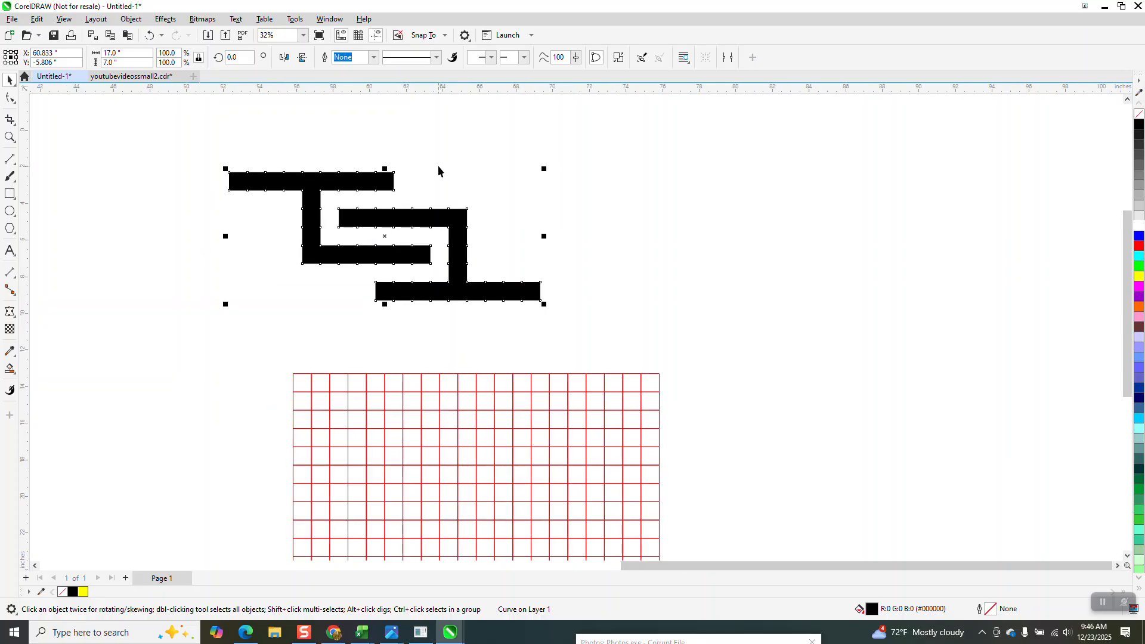
pyautogui.click(410, 109)
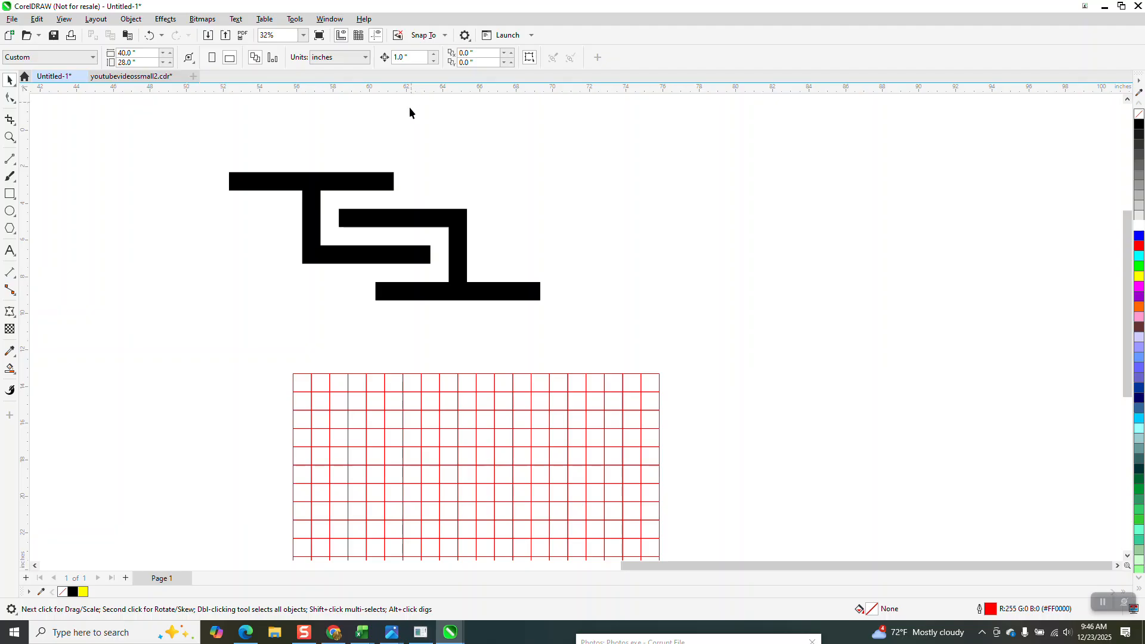
# - Duplicate the welded key motif and place the copy 10 inches to the right of the original
pyautogui.click(392, 180)
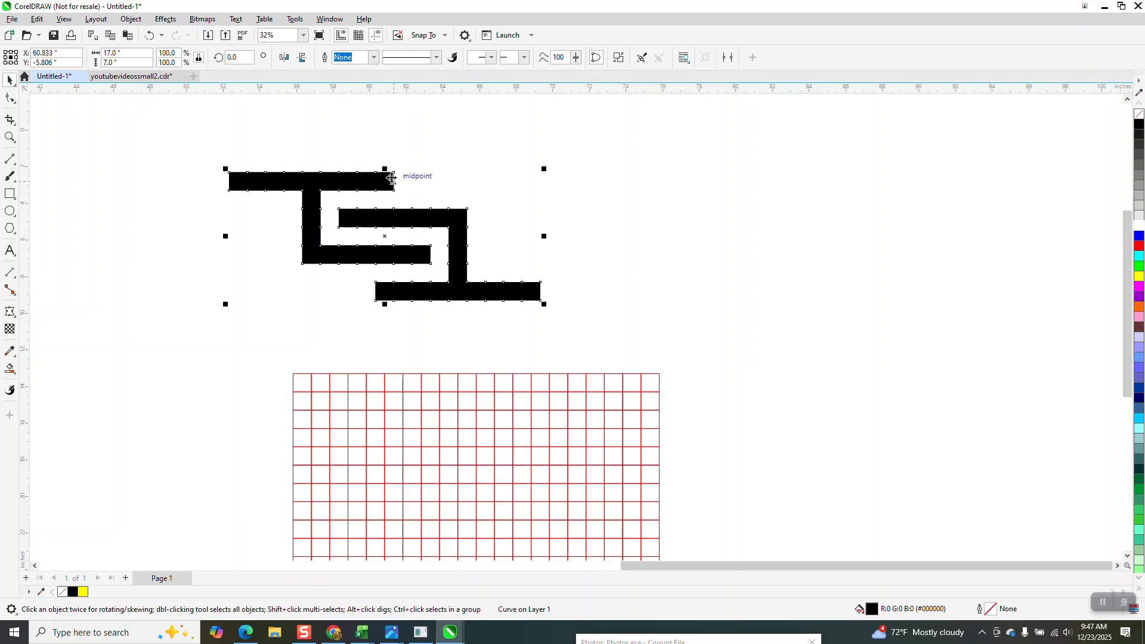
pyautogui.press('+')
pyautogui.press('Right')
pyautogui.press('Right')
pyautogui.press('Right')
pyautogui.press('Right')
pyautogui.press('Right')
pyautogui.press('Right')
pyautogui.press('Right')
pyautogui.press('Right')
pyautogui.press('Right')
pyautogui.press('Right')
pyautogui.press('Right')
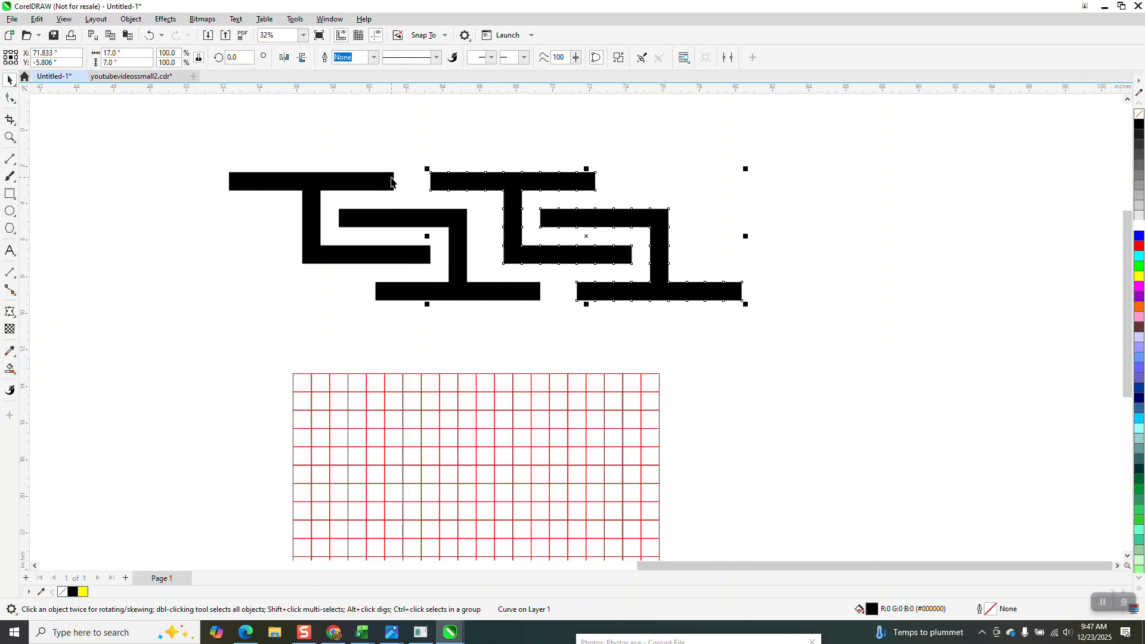
pyautogui.press('Left')
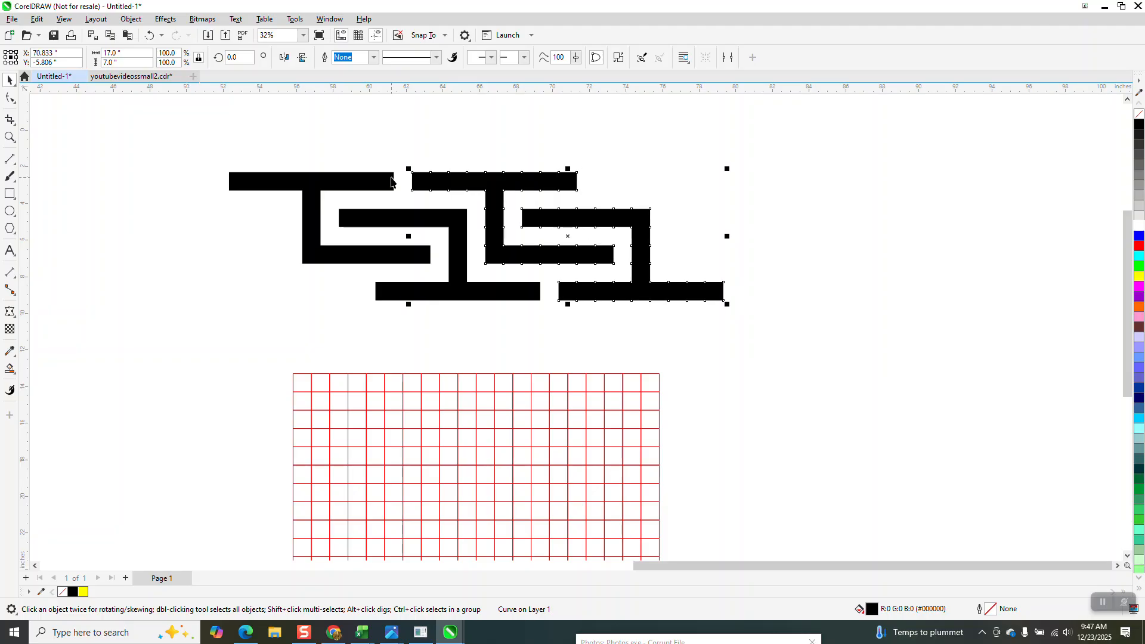
# - Repeat the motif duplication eleven more times at the same 10-inch spacing to extend the border to the right
pyautogui.hotkey('ctrl', 'd')
pyautogui.hotkey('ctrl', 'd')
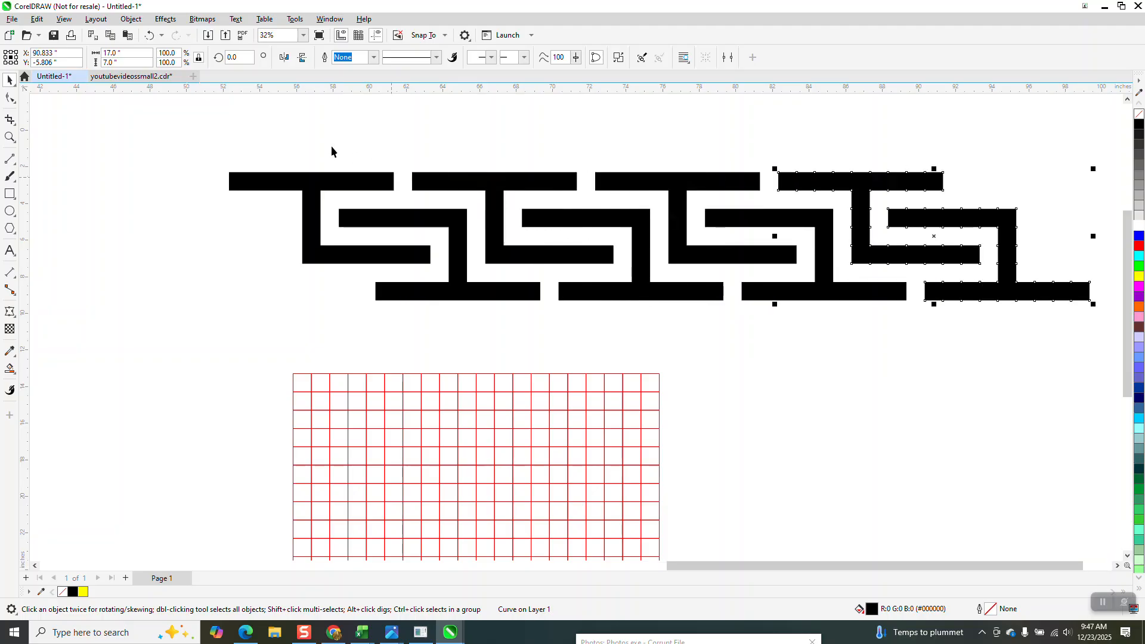
pyautogui.scroll(-3, 331, 151)
pyautogui.hotkey('ctrl', 'd')
pyautogui.hotkey('ctrl', 'd')
pyautogui.hotkey('ctrl', 'd')
pyautogui.hotkey('ctrl', 'd')
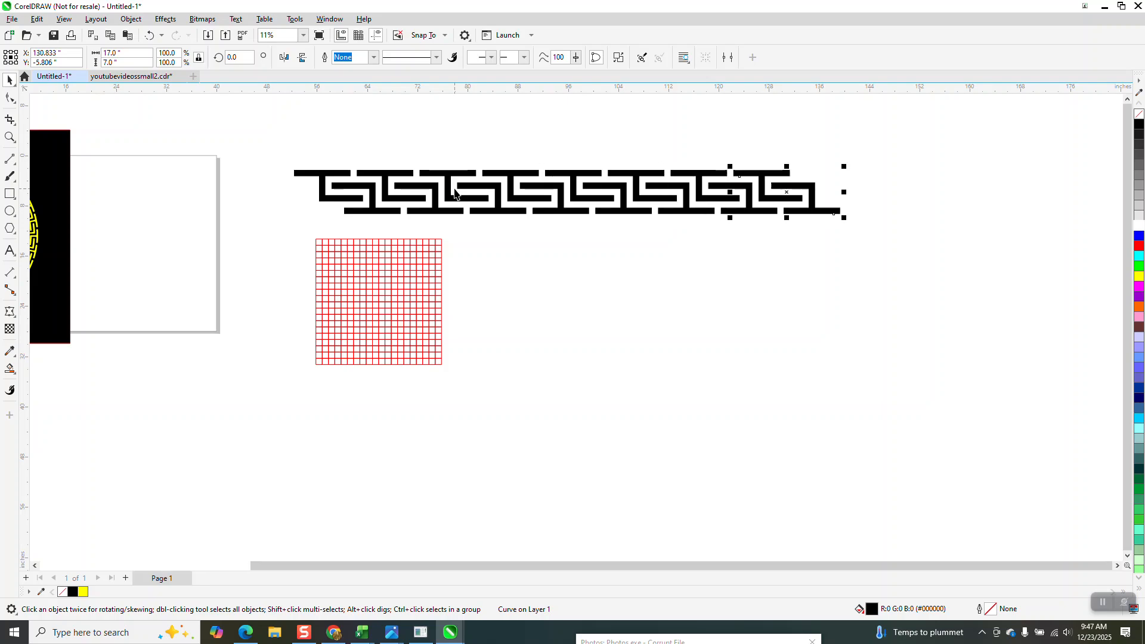
pyautogui.hotkey('ctrl', 'd')
pyautogui.hotkey('ctrl', 'd')
pyautogui.hotkey('ctrl', 'd')
pyautogui.hotkey('ctrl', 'd')
pyautogui.hotkey('ctrl', 'd')
pyautogui.scroll(-1, 451, 195)
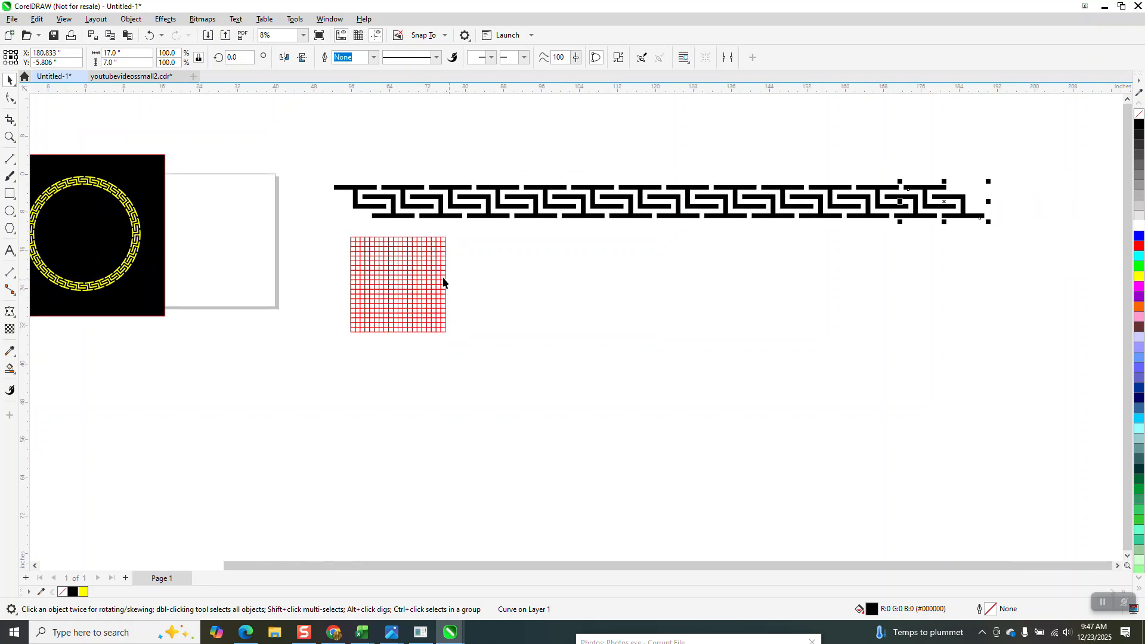
# - Delete the red grid below the key border
pyautogui.click(413, 268)
pyautogui.moveTo(410, 267); pyautogui.dragTo(555, 446)
pyautogui.press('Delete')
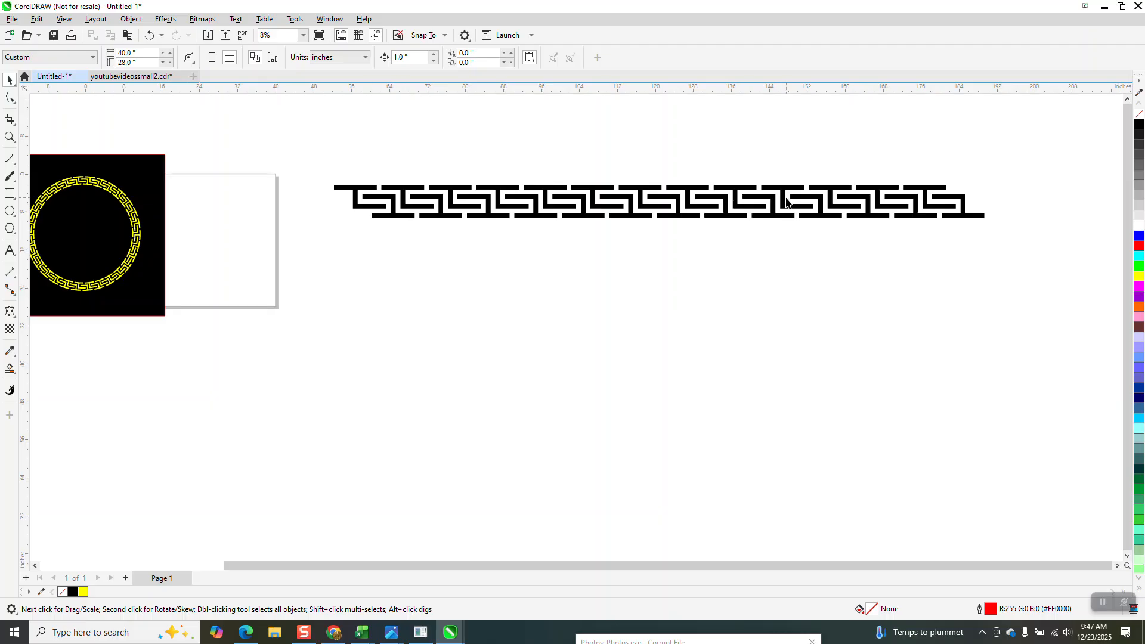
# - Duplicate the last motif of the border and shift the copy 10 inches to the right
pyautogui.click(930, 188)
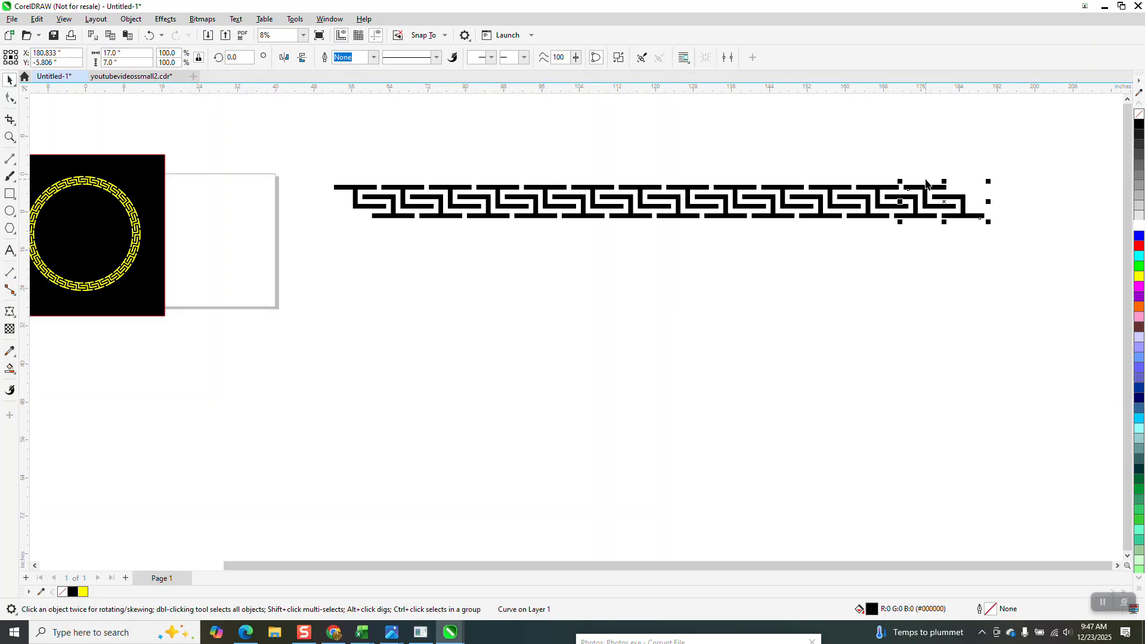
pyautogui.press('Right')
pyautogui.press('Right')
pyautogui.press('Right')
pyautogui.press('Right')
pyautogui.press('Right')
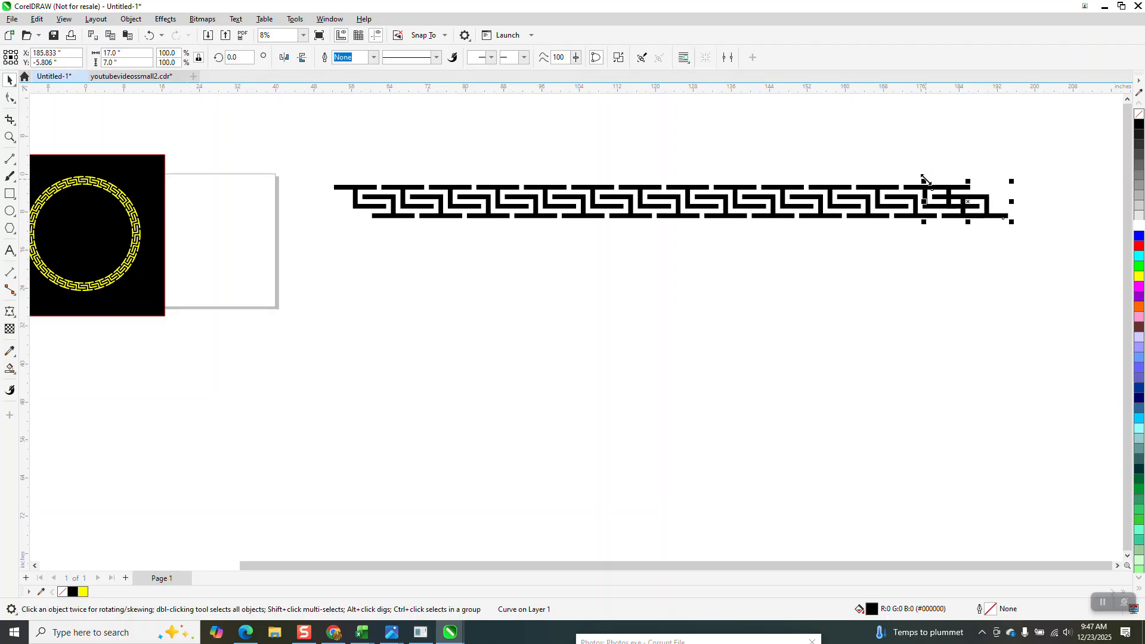
pyautogui.press('Right')
pyautogui.press('Right')
pyautogui.press('Right')
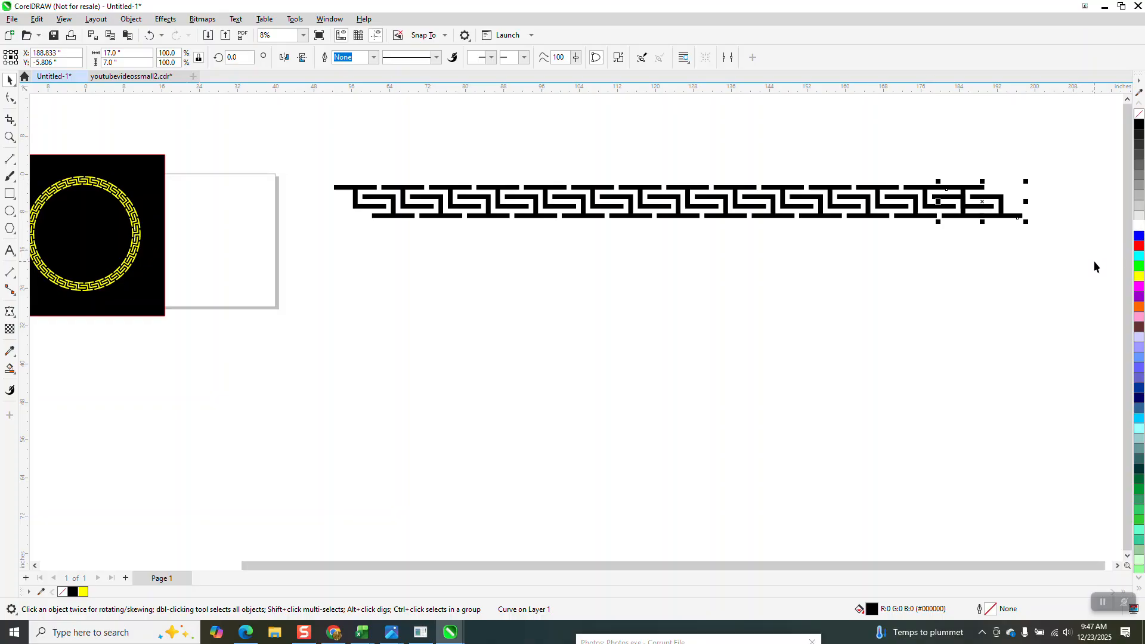
pyautogui.press('Right')
pyautogui.press('Right')
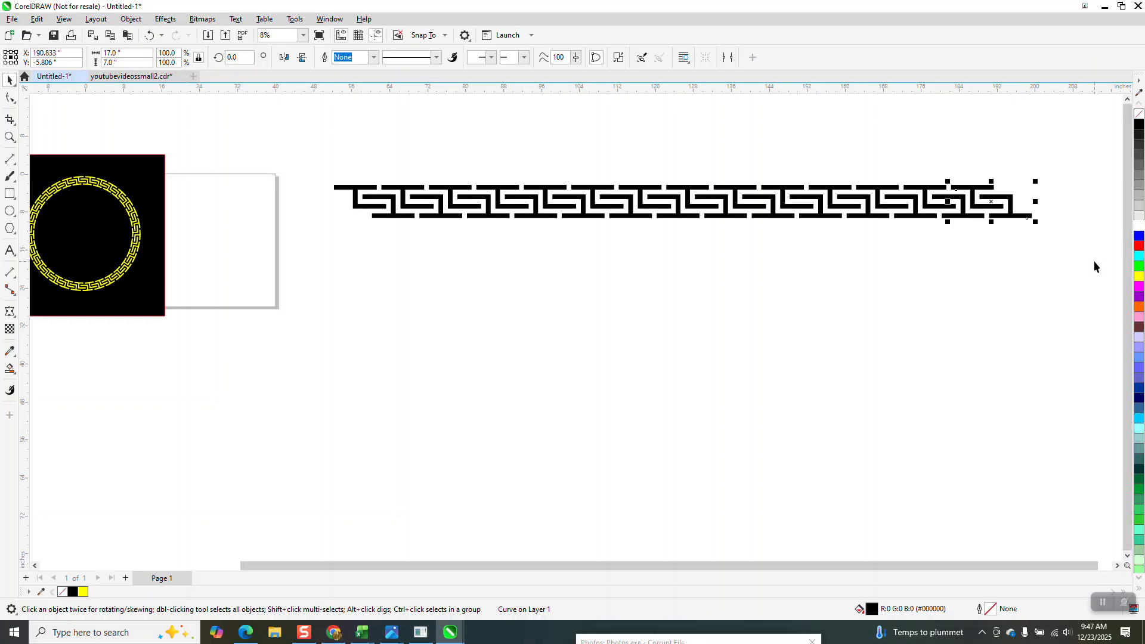
# - Add five more motif copies at the 10-inch spacing to the right end of the border
pyautogui.hotkey('ctrl', 'd')
pyautogui.hotkey('ctrl', 'd')
pyautogui.hotkey('ctrl', 'd')
pyautogui.hotkey('ctrl', 'd')
pyautogui.hotkey('ctrl', 'd')
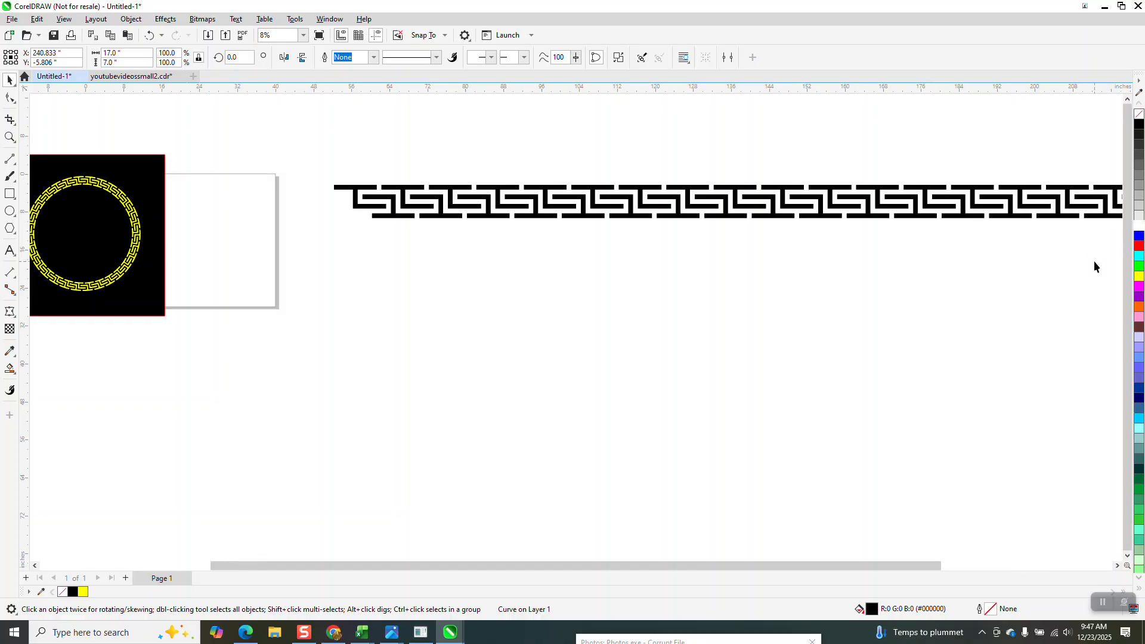
# - Select all the motifs of the key border and group them
pyautogui.scroll(-3, 610, 285)
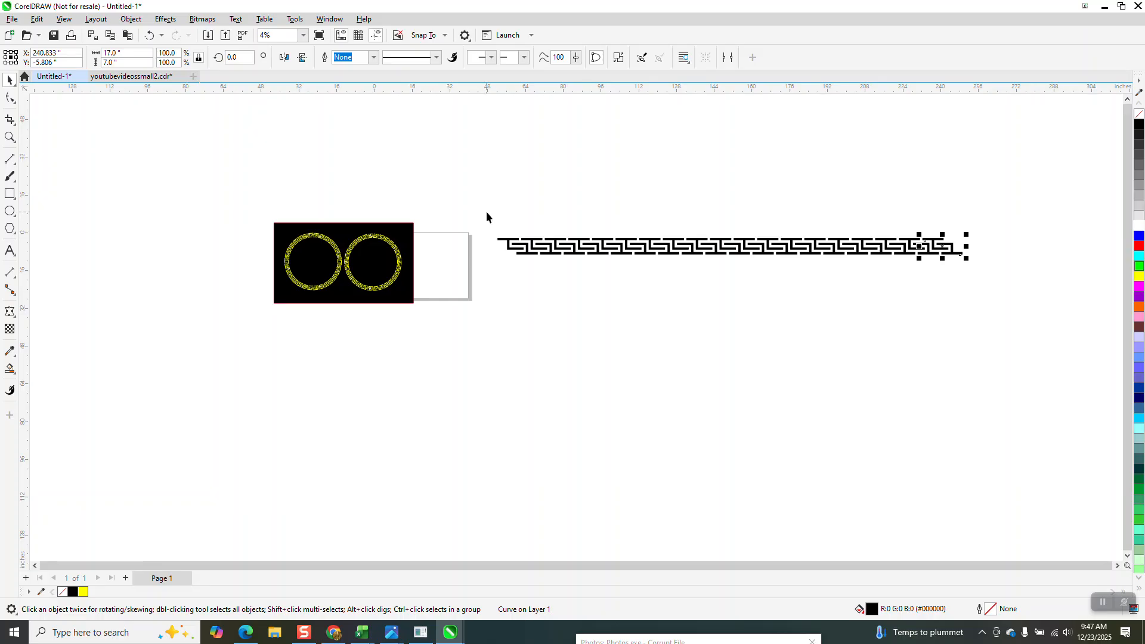
pyautogui.moveTo(486, 213); pyautogui.dragTo(871, 292)
pyautogui.moveTo(972, 285); pyautogui.dragTo(982, 290)
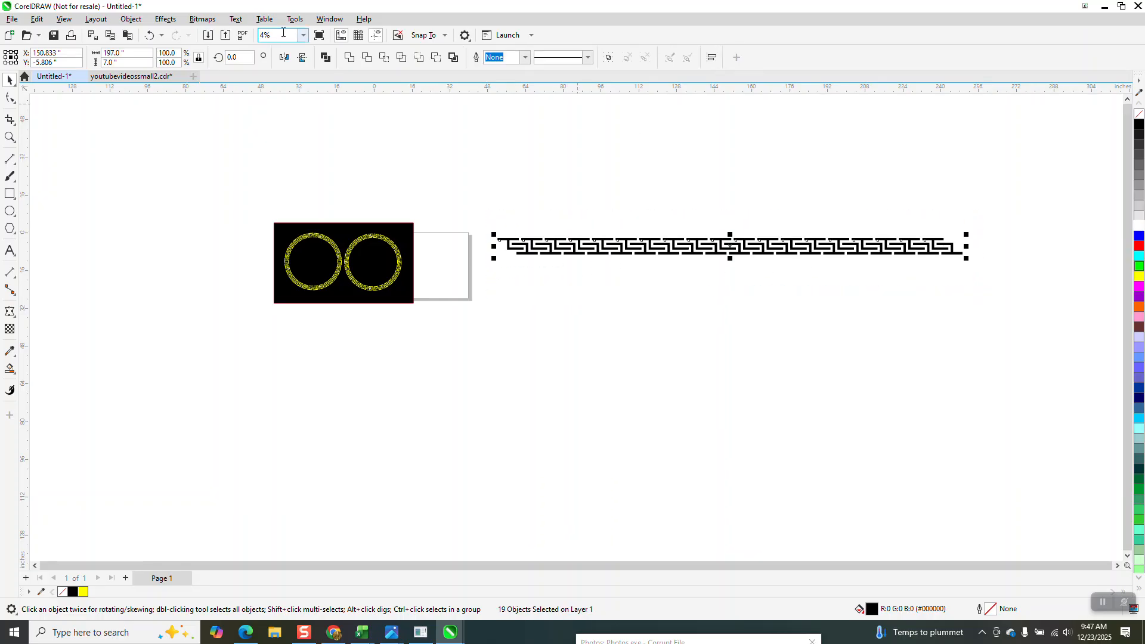
pyautogui.click(131, 19)
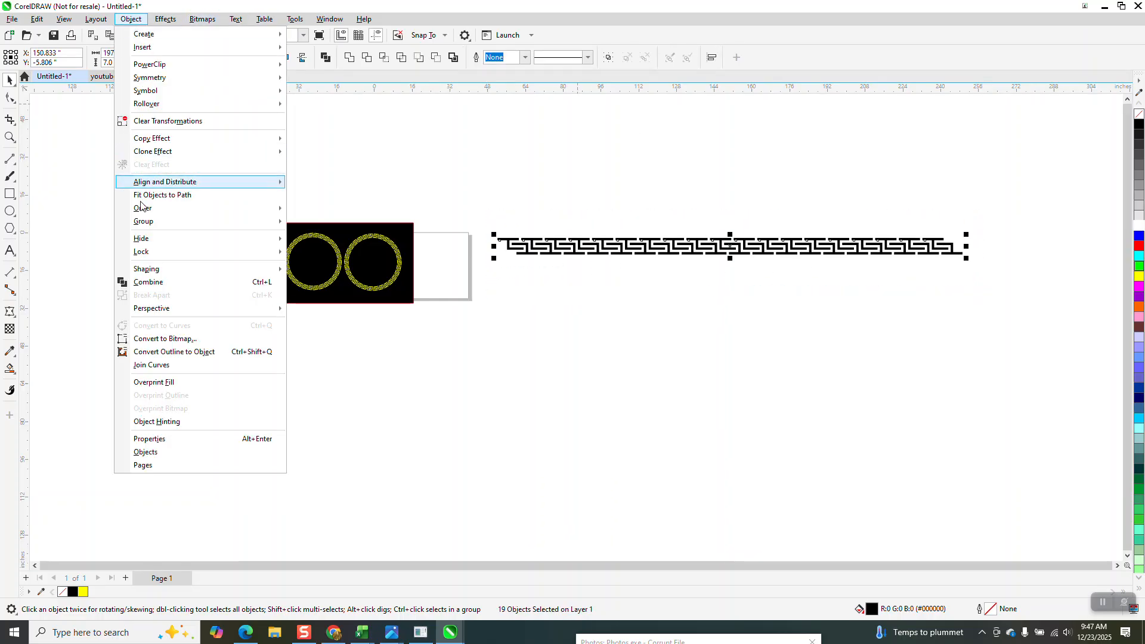
pyautogui.moveTo(262, 221)
pyautogui.click(316, 224)
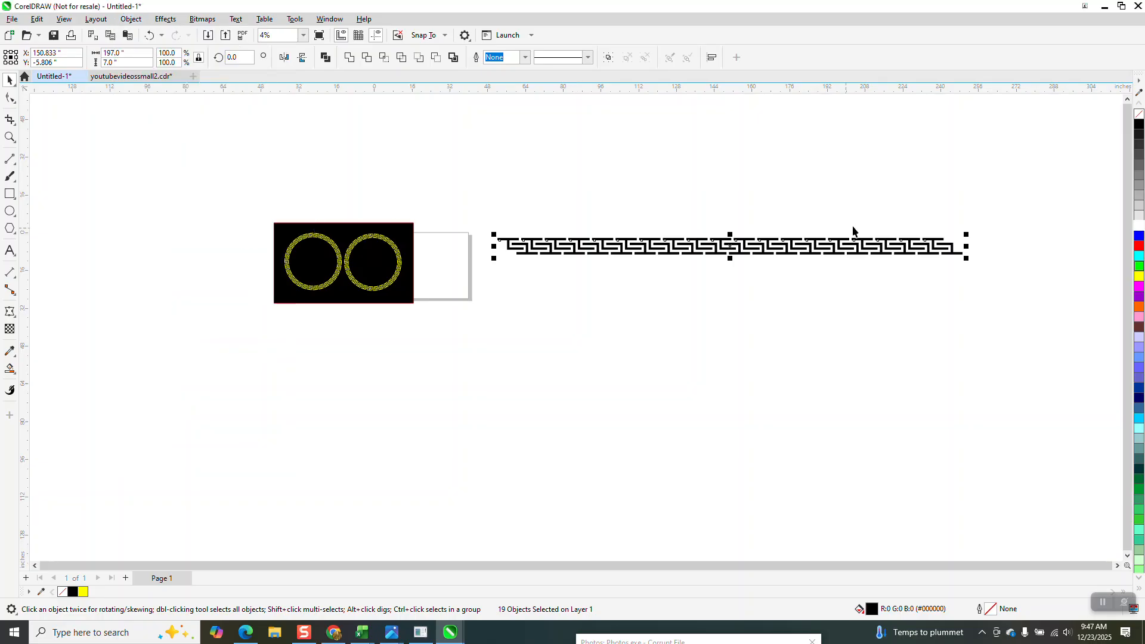
# - Scale the grouped key border proportionally to about 36 inches wide and 1.28 inches high
pyautogui.moveTo(967, 234); pyautogui.dragTo(928, 254)
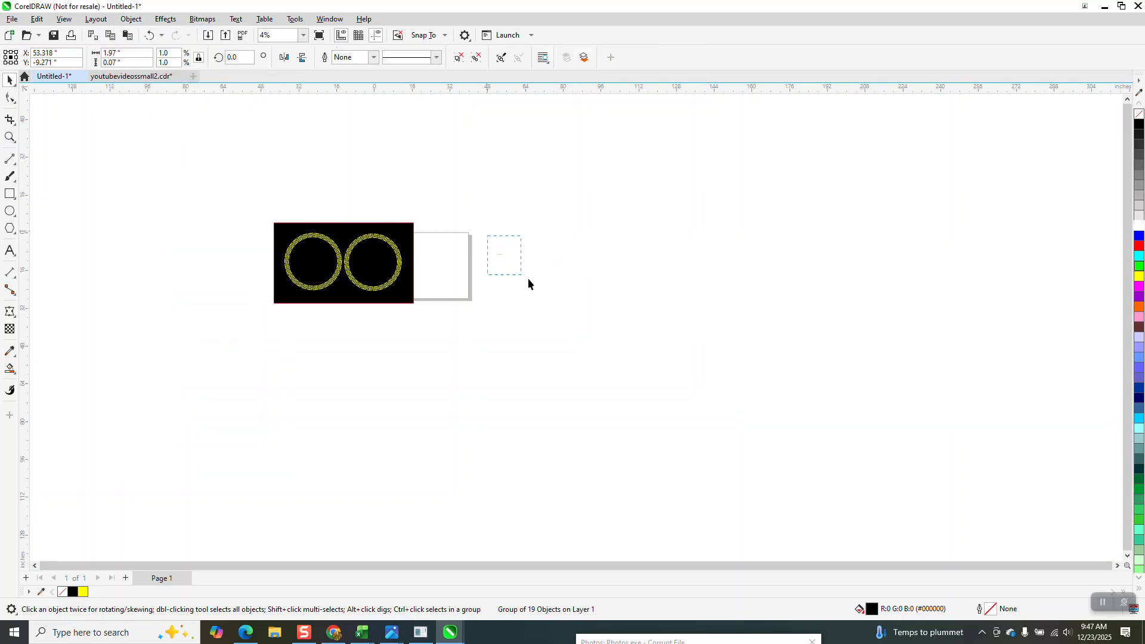
pyautogui.click(10, 137)
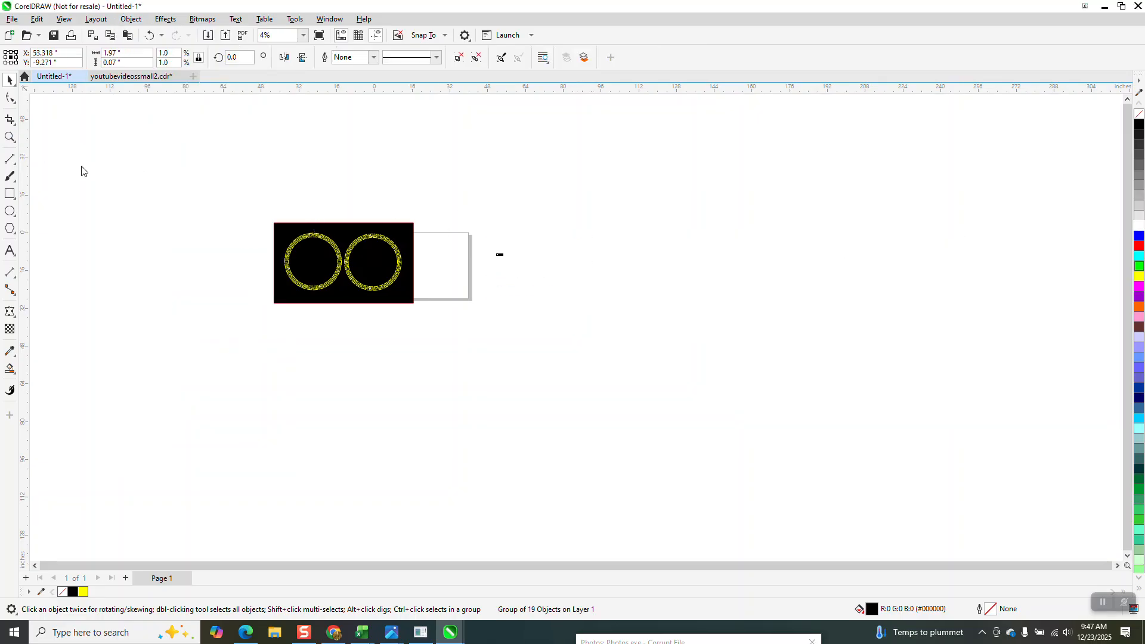
pyautogui.click(511, 274)
pyautogui.click(10, 80)
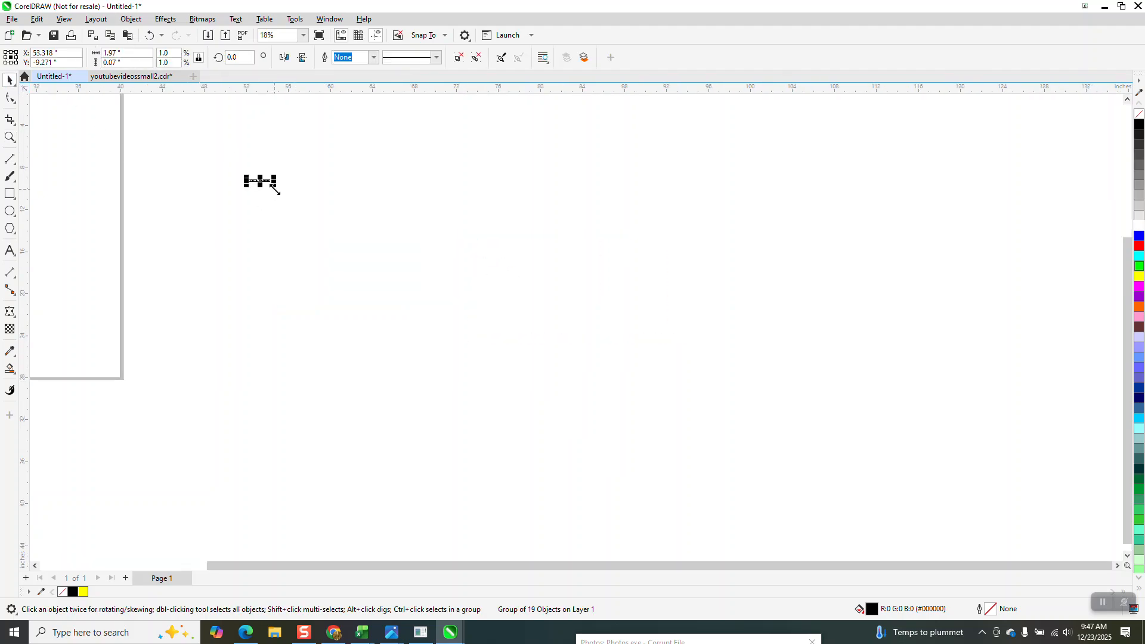
pyautogui.moveTo(275, 184); pyautogui.dragTo(632, 328)
pyautogui.click(447, 234)
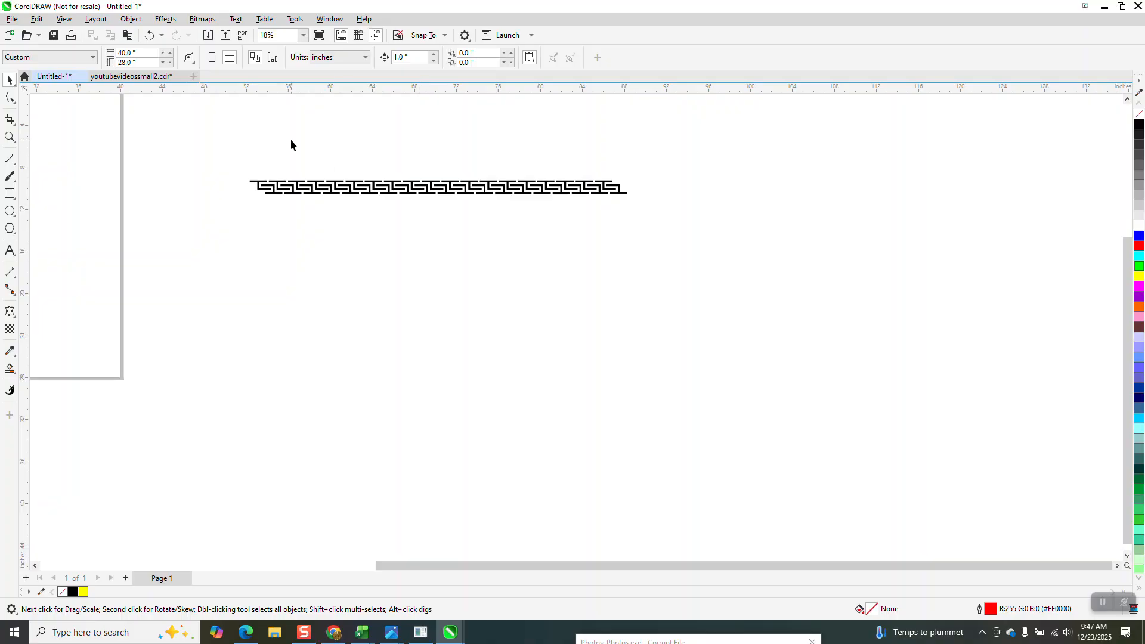
# - Set the grouped key border's width to exactly 36 inches, keeping its proportions
pyautogui.click(284, 184)
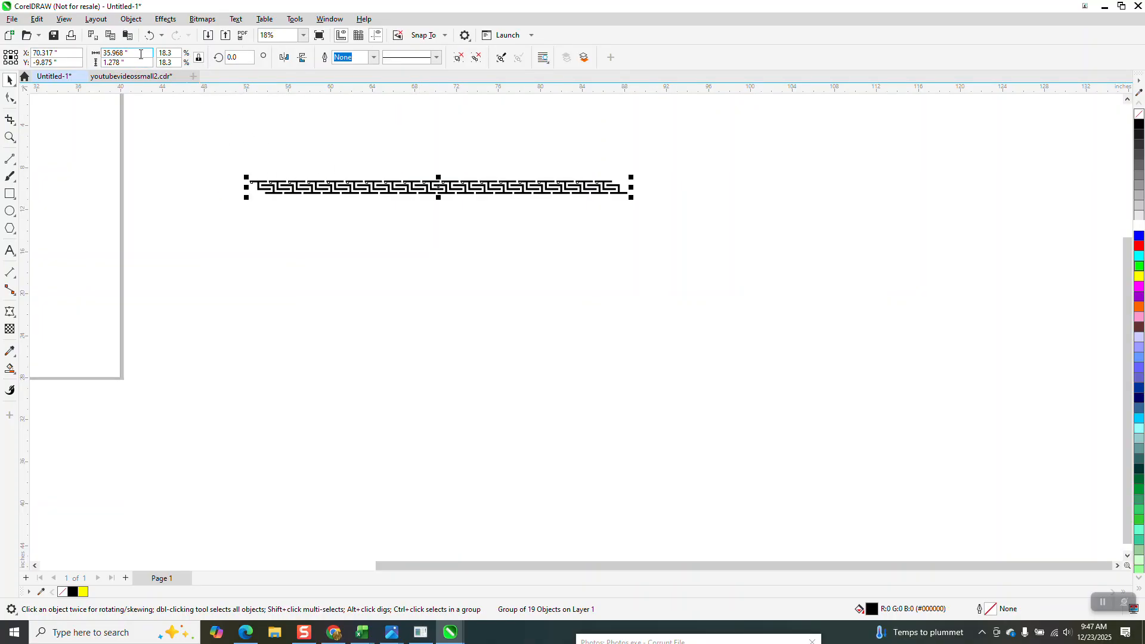
pyautogui.moveTo(139, 54); pyautogui.dragTo(103, 56)
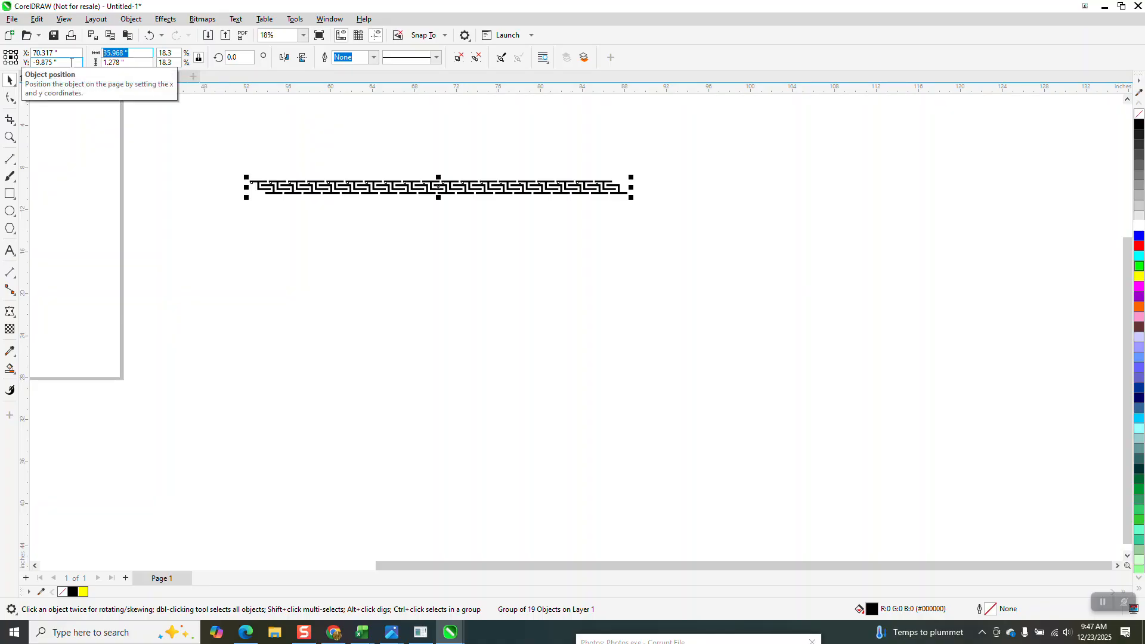
pyautogui.write('36')
pyautogui.press('Return')
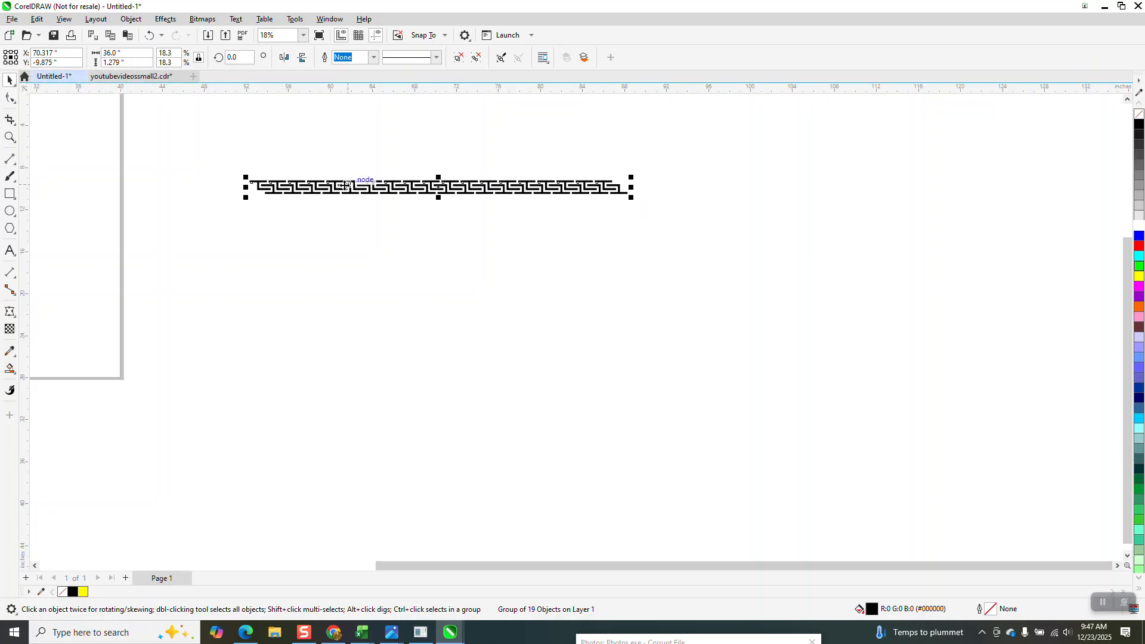
# - Draw a circle about 21.8 inches in diameter below the right end of the key border and convert it to curves
pyautogui.click(10, 210)
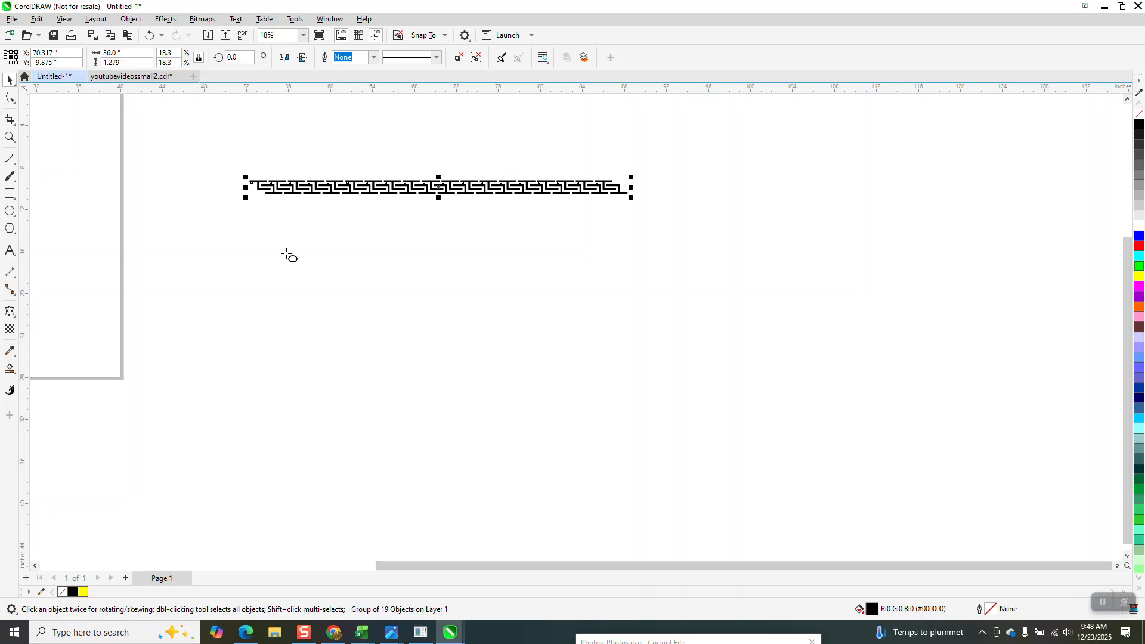
pyautogui.moveTo(812, 228); pyautogui.dragTo(589, 418)
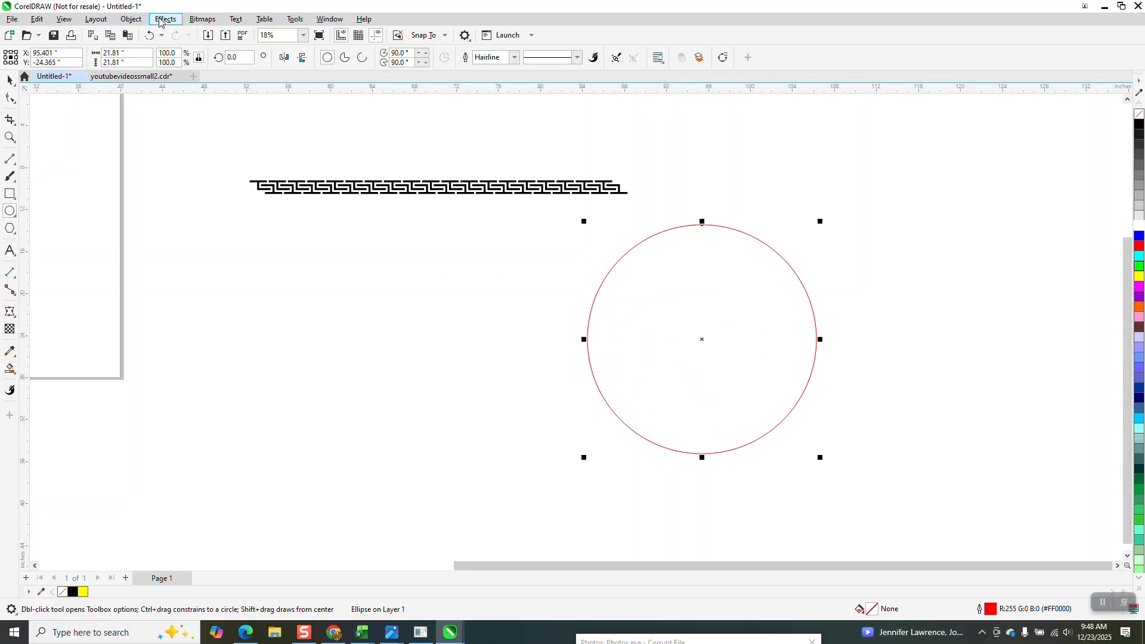
pyautogui.click(130, 19)
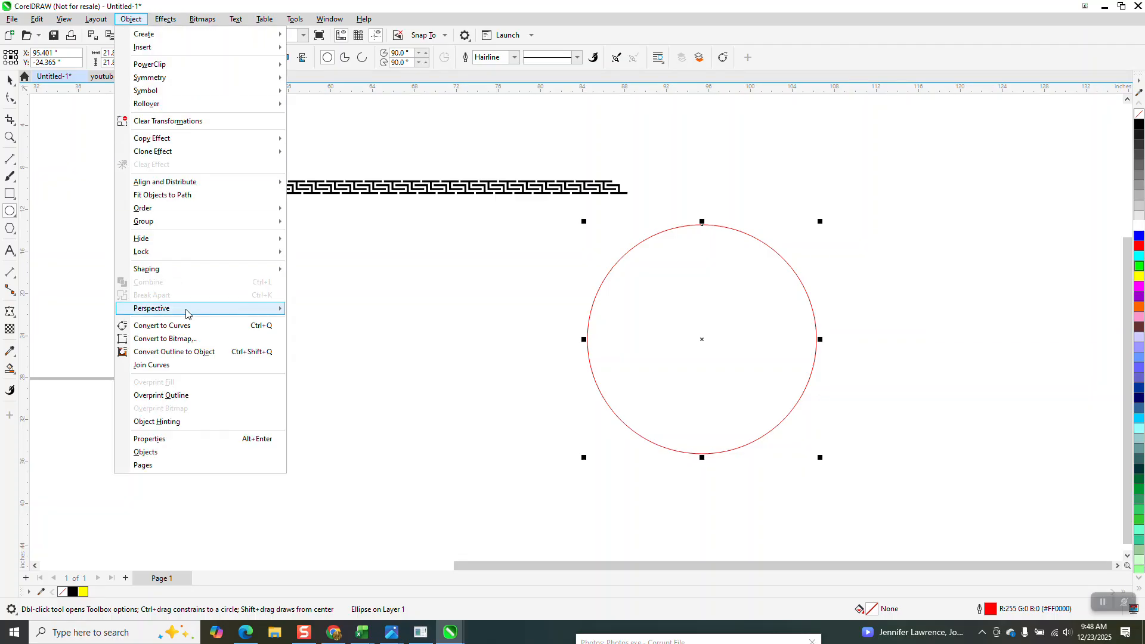
pyautogui.click(188, 325)
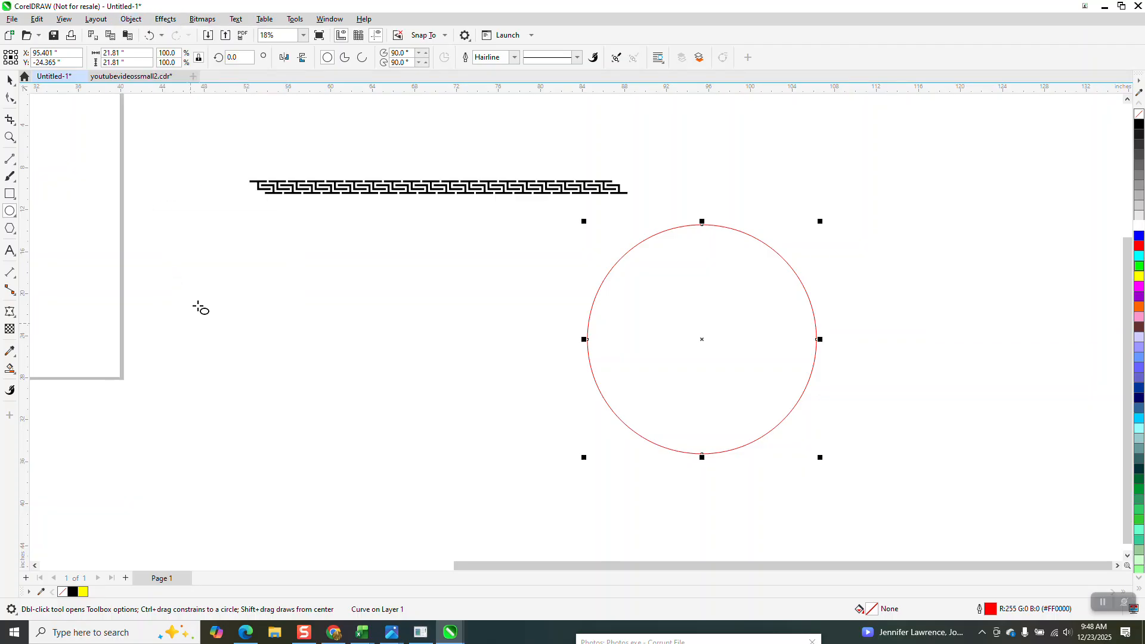
# - Display the circle's curve properties to read its curve length
pyautogui.click(10, 79)
pyautogui.click(329, 19)
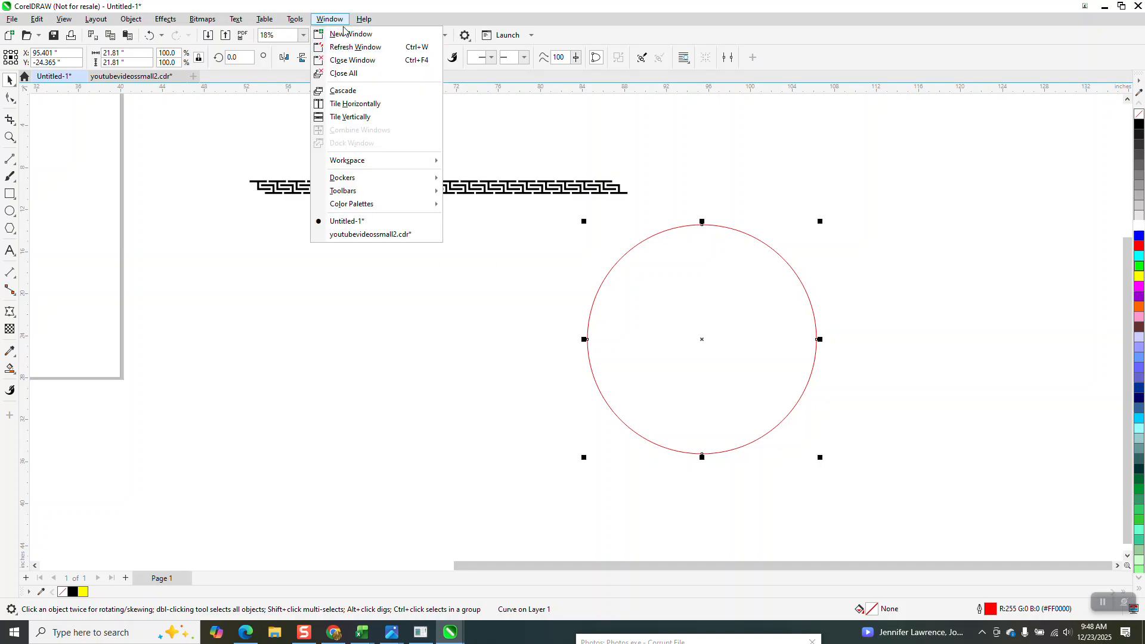
pyautogui.moveTo(345, 178)
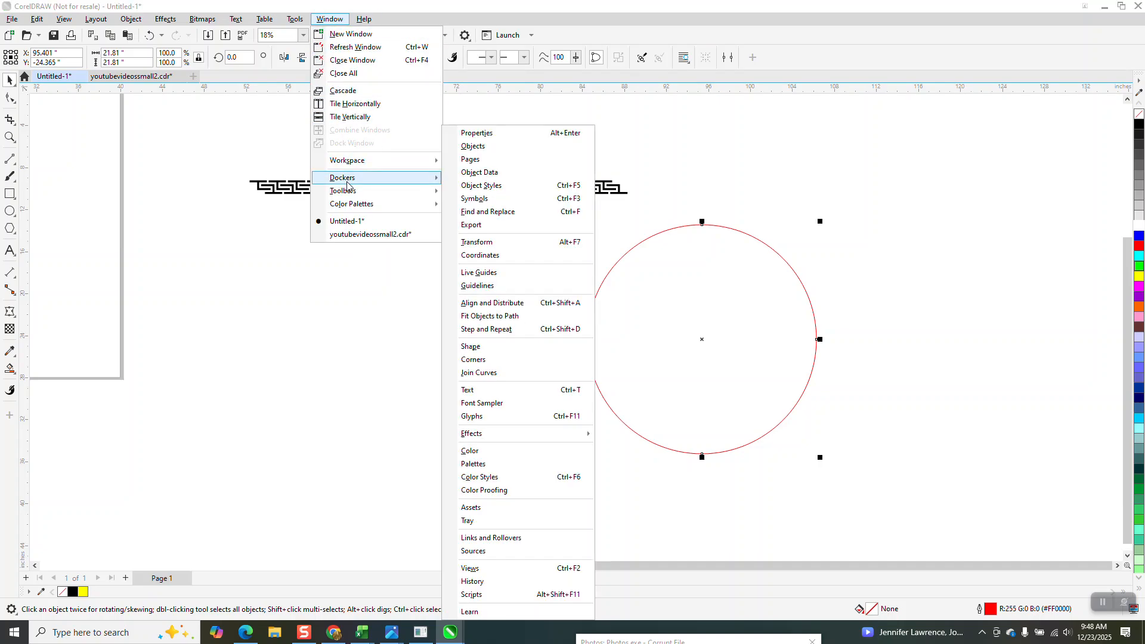
pyautogui.click(471, 138)
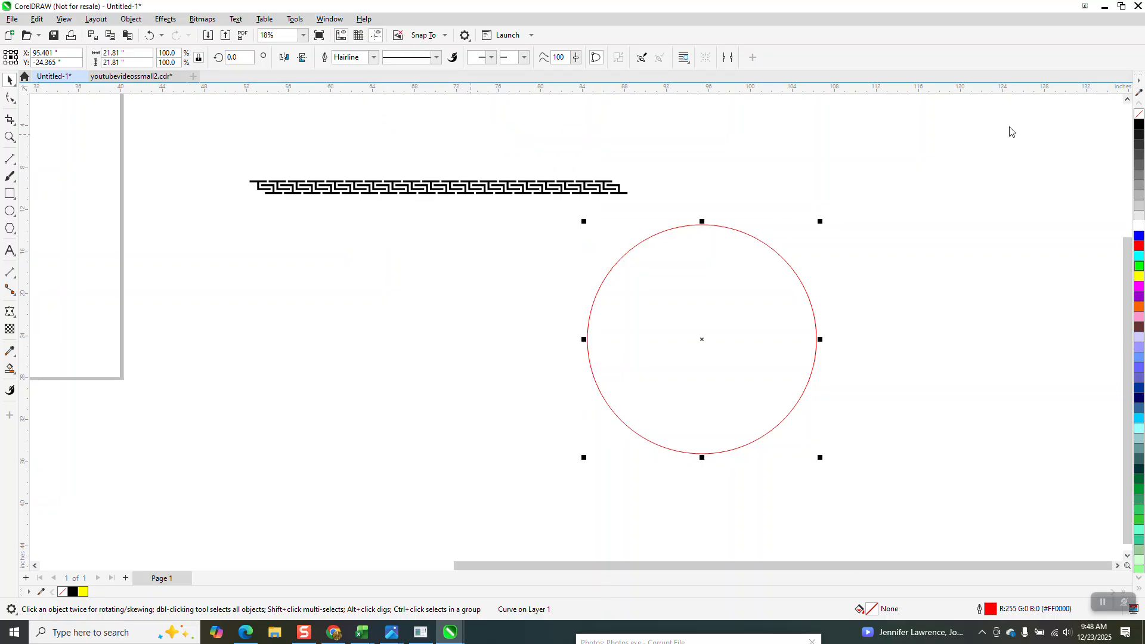
pyautogui.click(1023, 92)
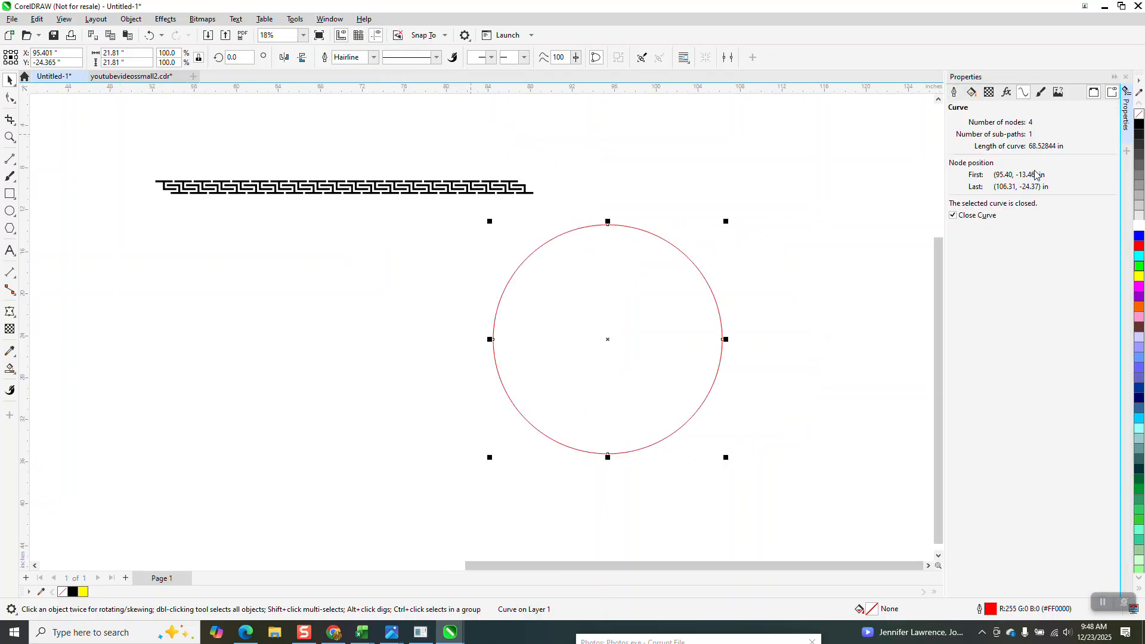
# - Scale the circle down about its center to about 12.3 inches in diameter, checking its curve length between resizes
pyautogui.click(517, 195)
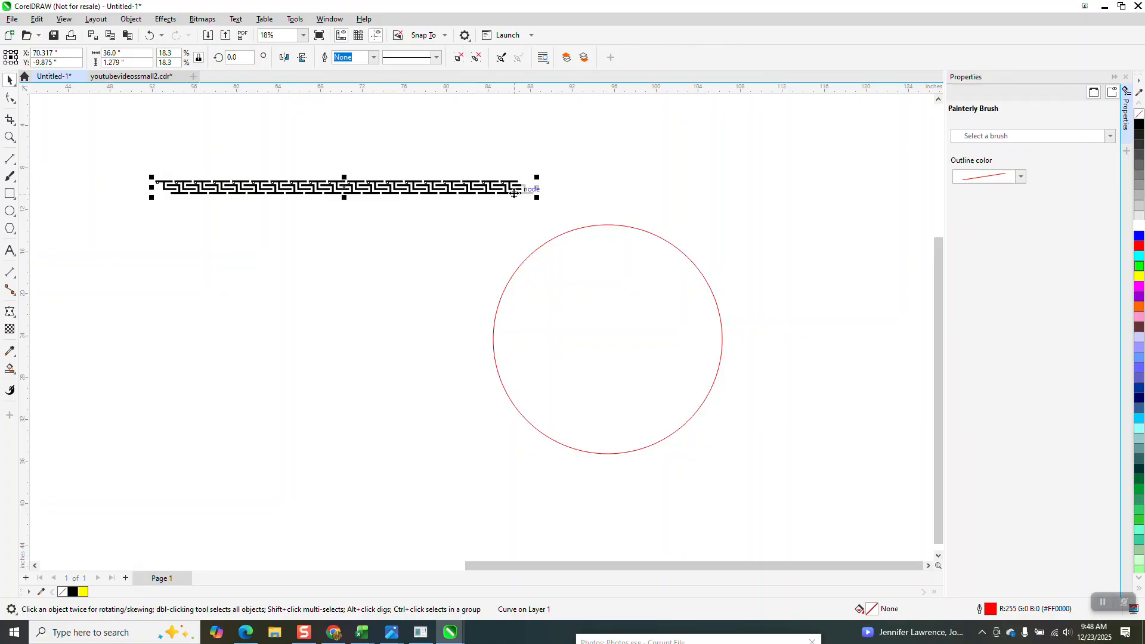
pyautogui.click(663, 244)
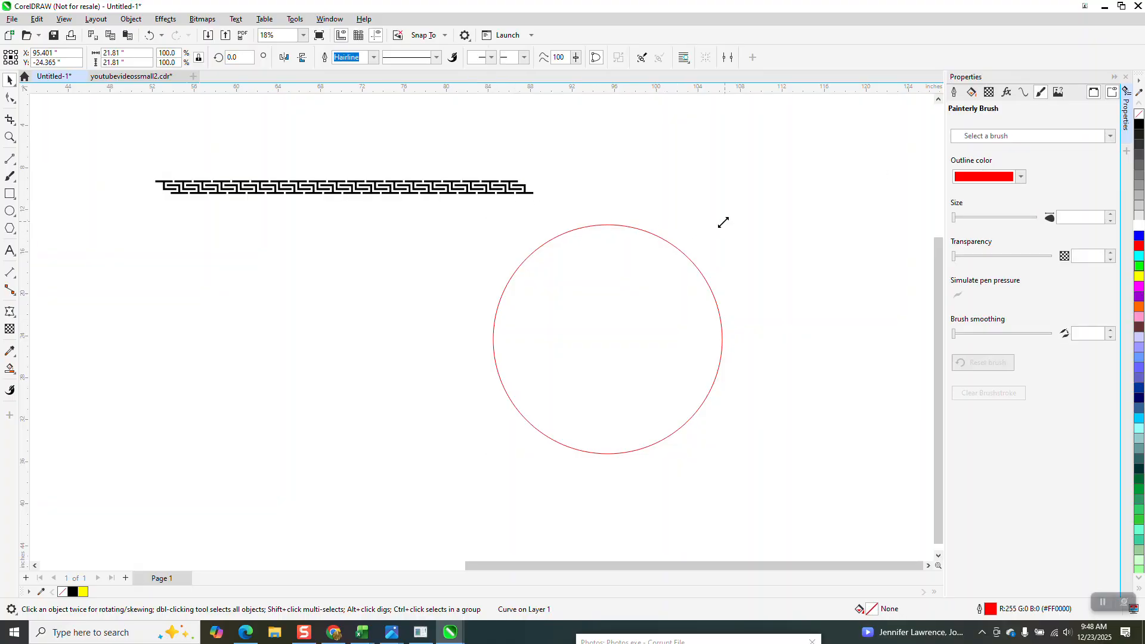
pyautogui.moveTo(722, 222); pyautogui.dragTo(691, 247)
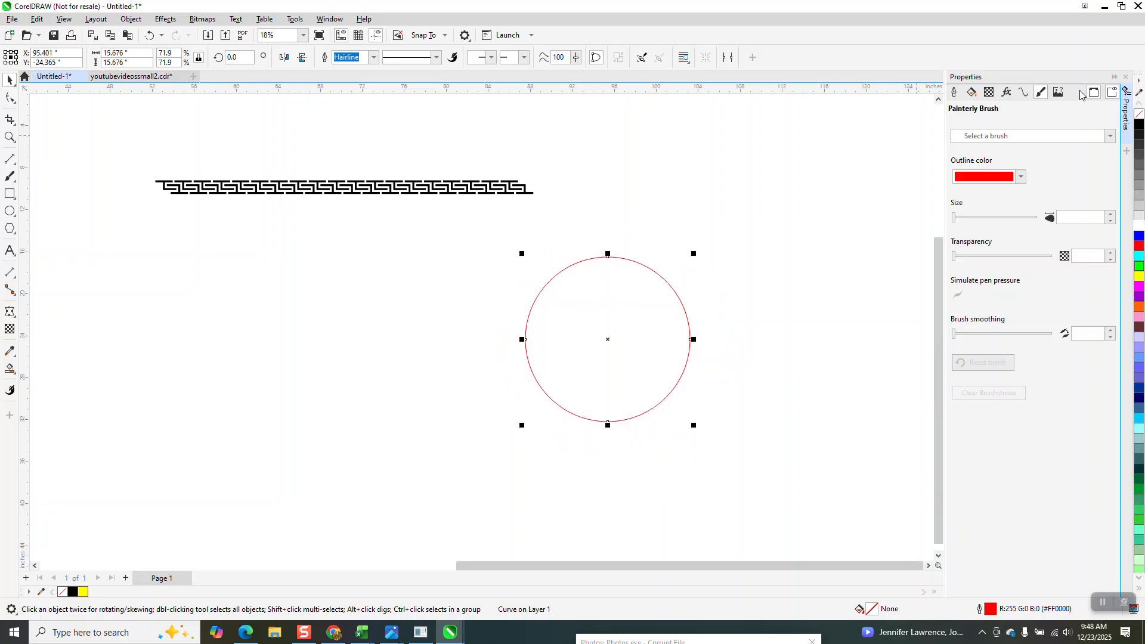
pyautogui.click(1023, 93)
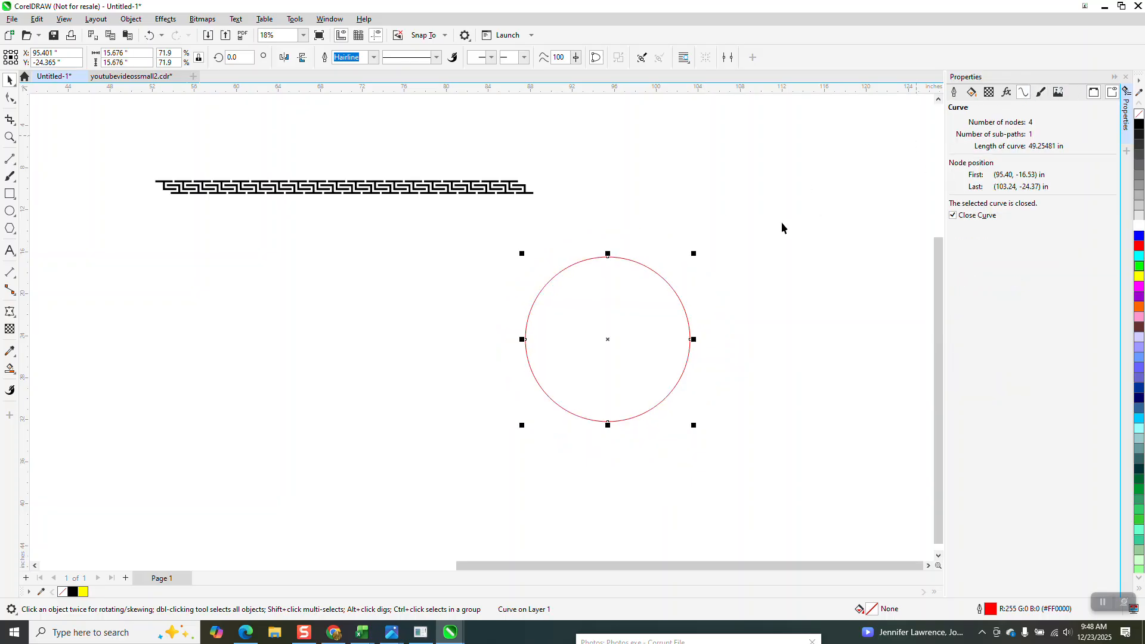
pyautogui.moveTo(693, 254); pyautogui.dragTo(677, 270)
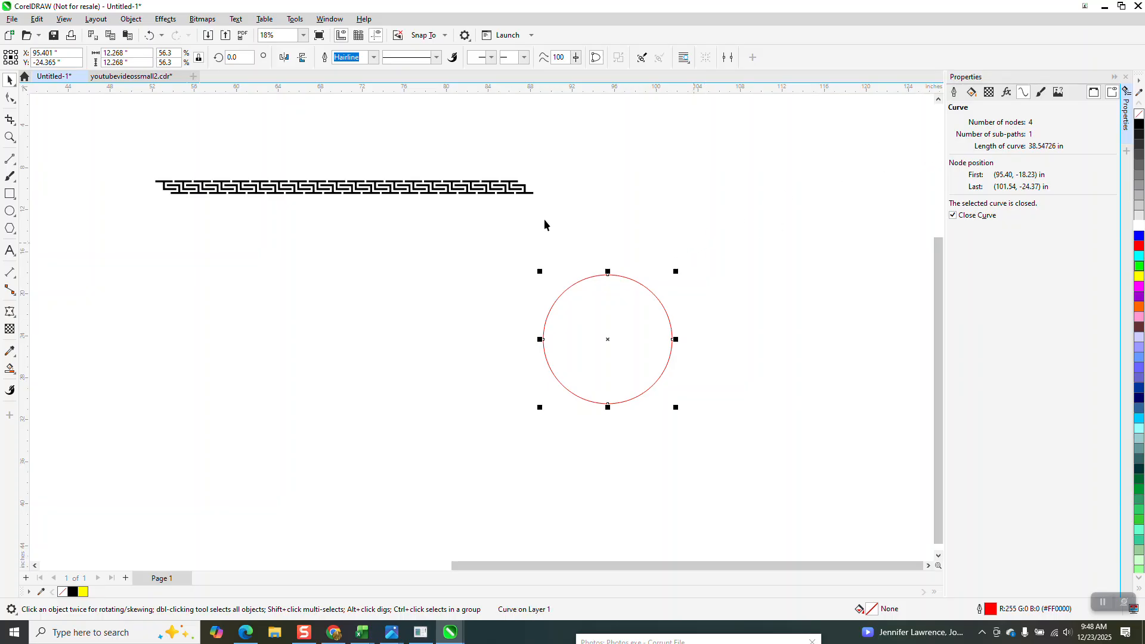
# - Set the key border's width to 39.5 inches, keeping its proportions, and move the circle beneath the middle of the border
pyautogui.click(485, 195)
pyautogui.doubleClick(113, 53)
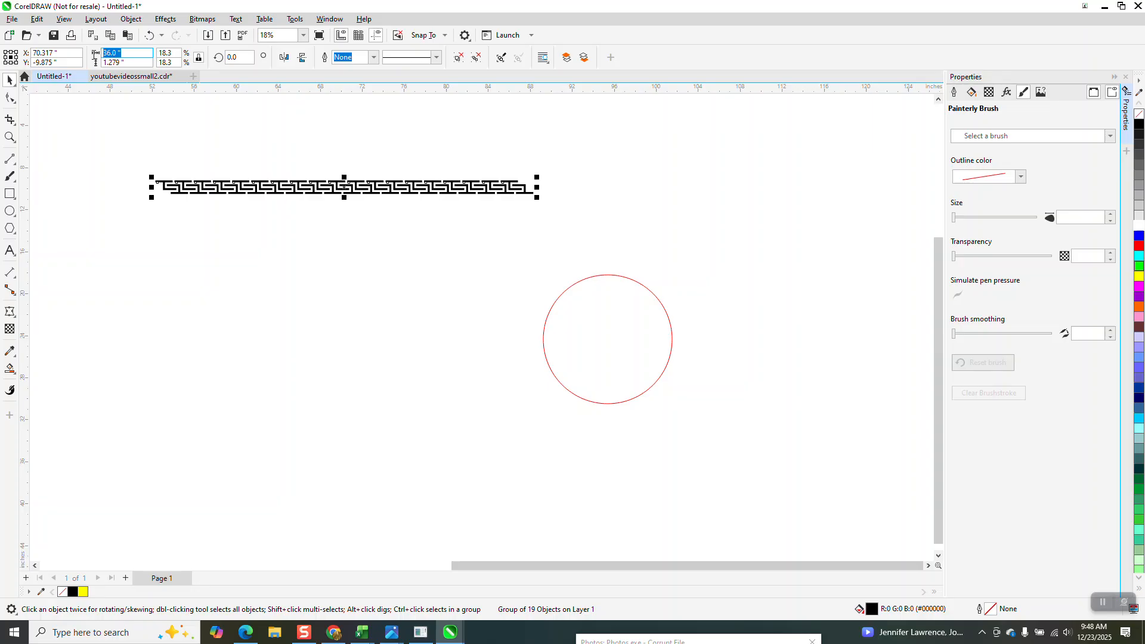
pyautogui.write('39.')
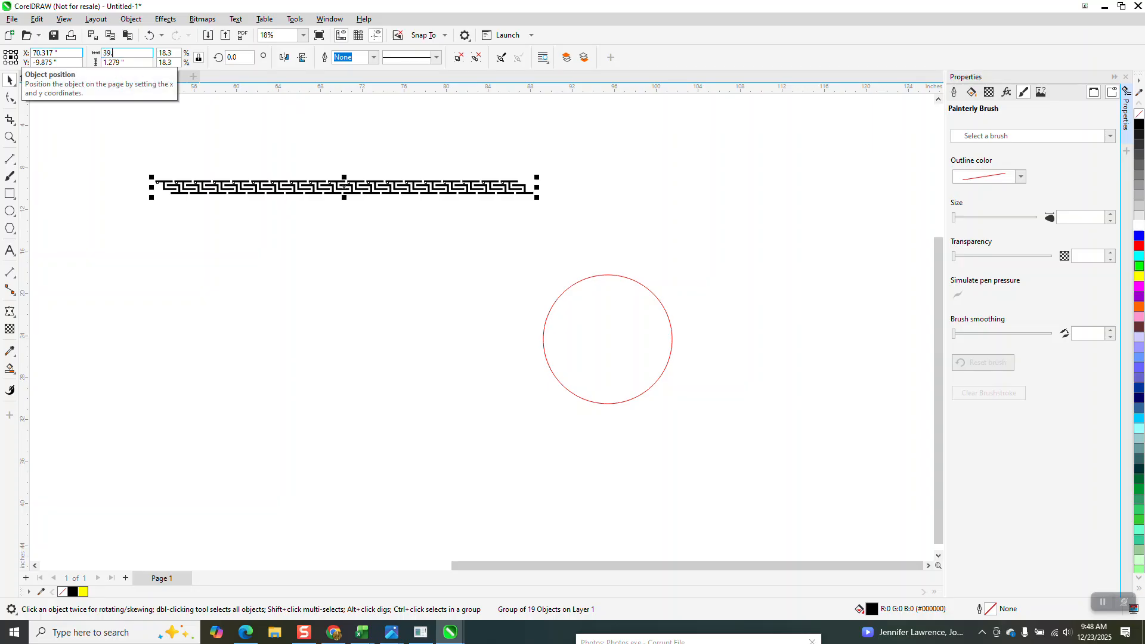
pyautogui.write('5')
pyautogui.press('Return')
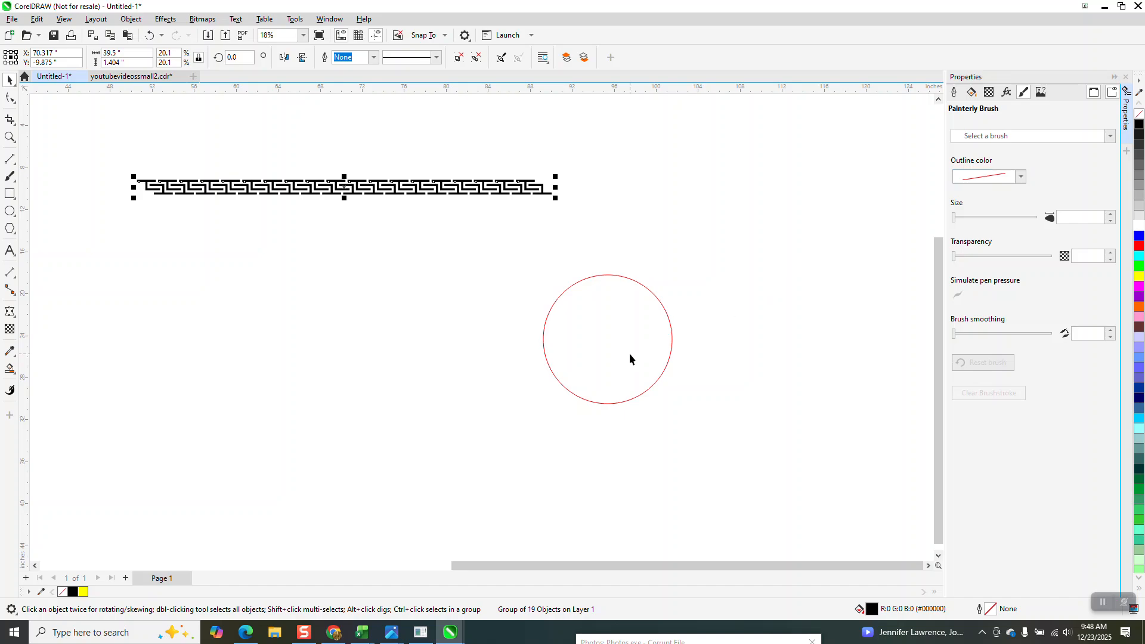
pyautogui.moveTo(628, 353); pyautogui.dragTo(382, 305)
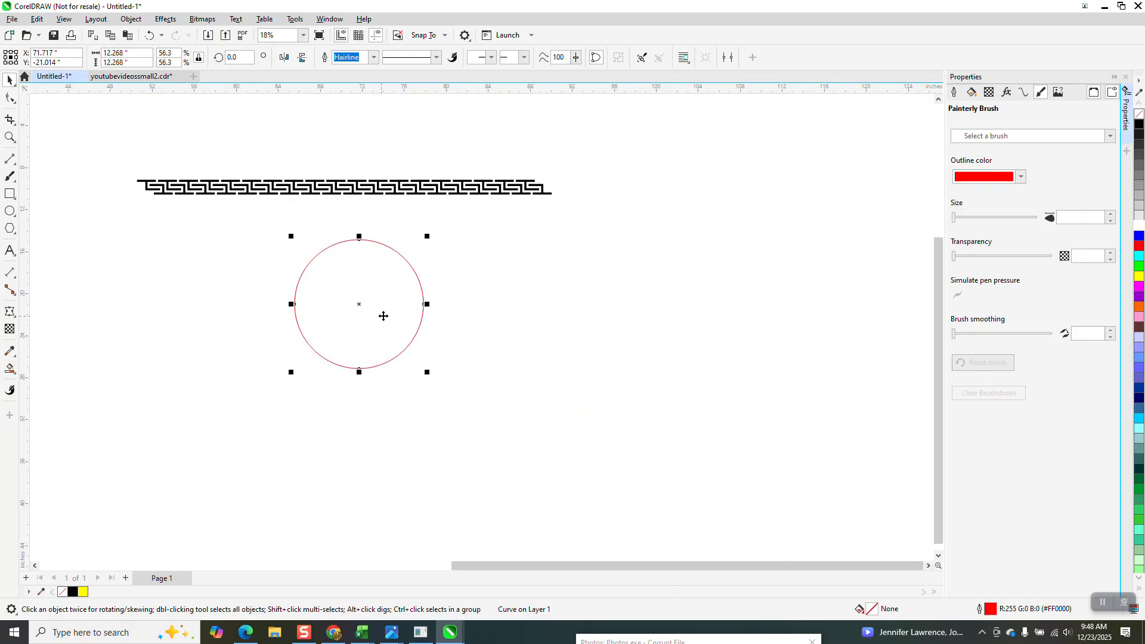
# - Save the grouped key border as a custom Artistic Media brush named 555
pyautogui.click(339, 188)
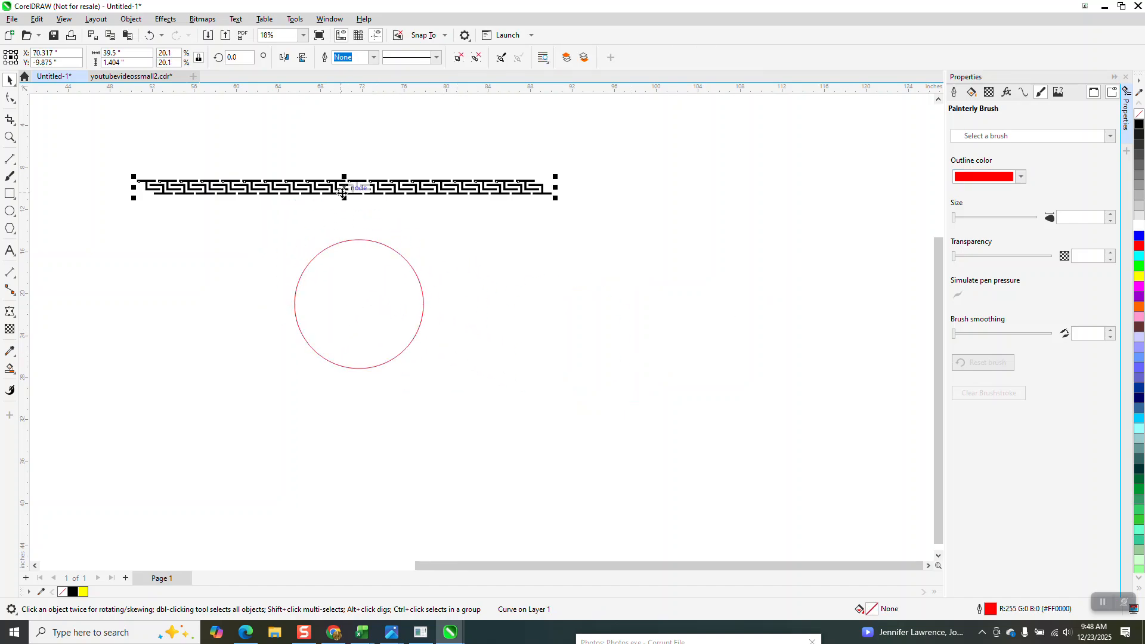
pyautogui.click(16, 183)
pyautogui.click(51, 189)
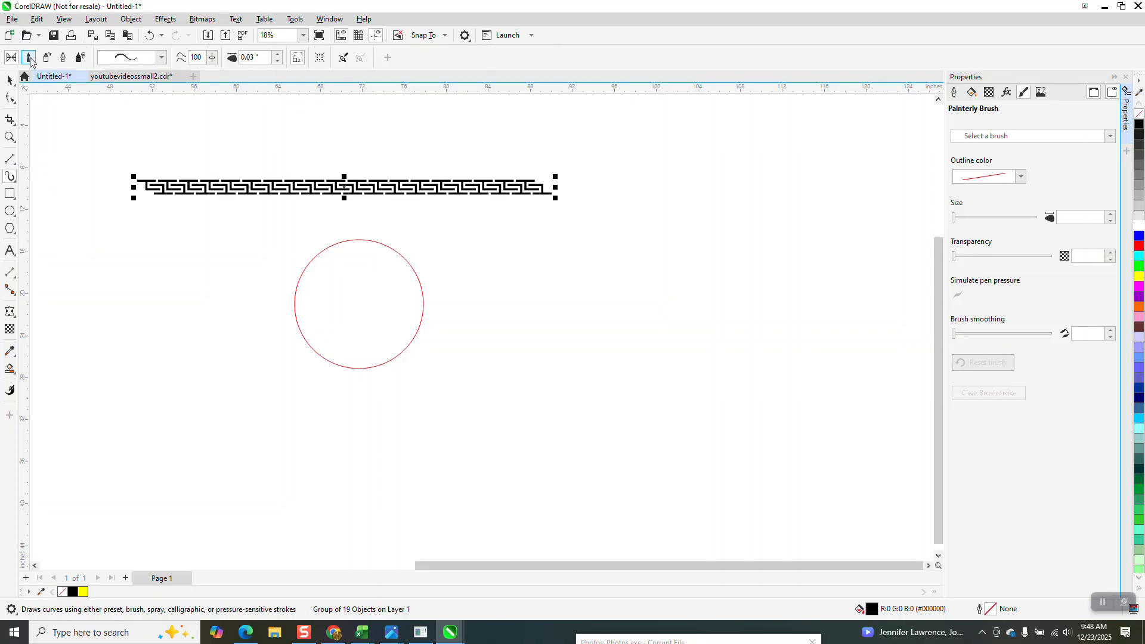
pyautogui.click(30, 58)
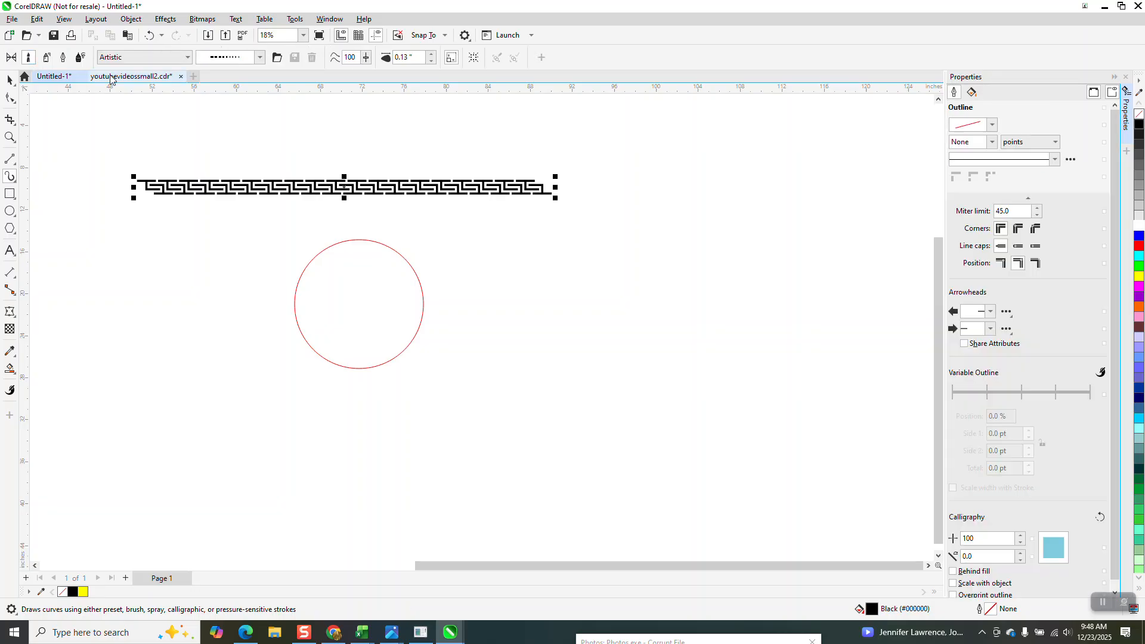
pyautogui.click(322, 186)
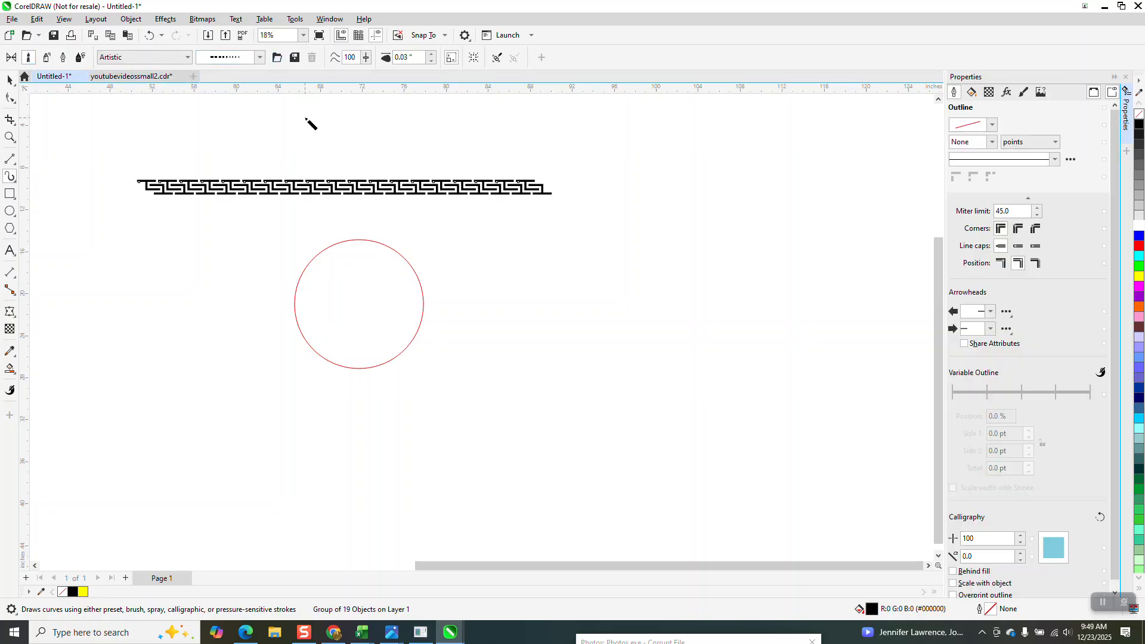
pyautogui.click(295, 57)
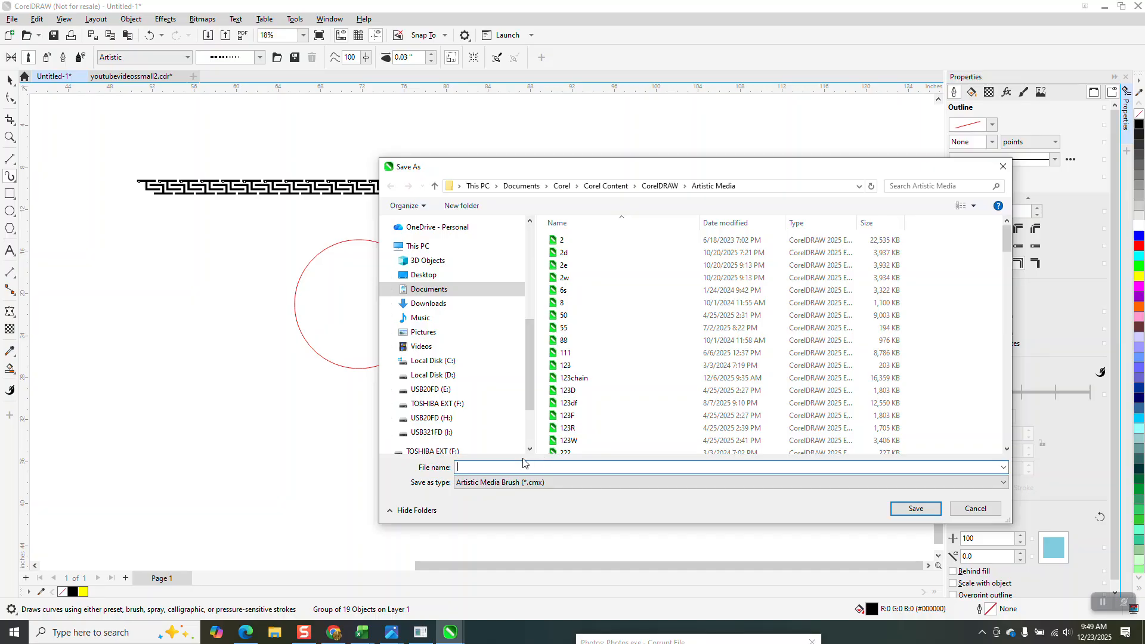
pyautogui.write('555')
pyautogui.press('Return')
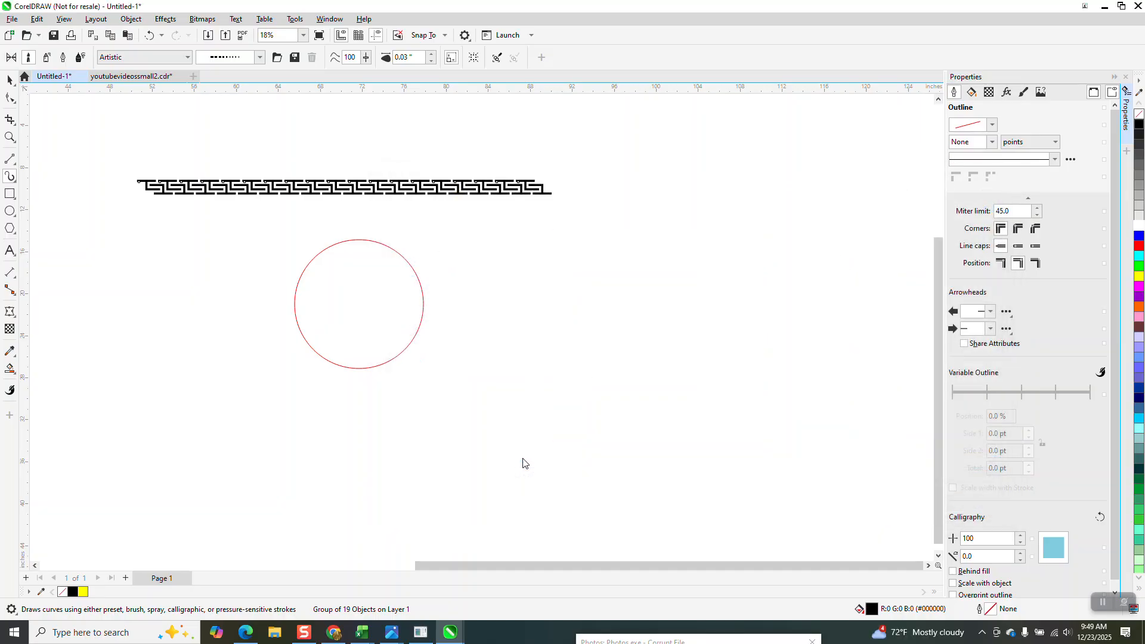
# - Try applying the saved key border brush along the circle with a 1-inch stroke width
pyautogui.click(367, 242)
pyautogui.click(430, 61)
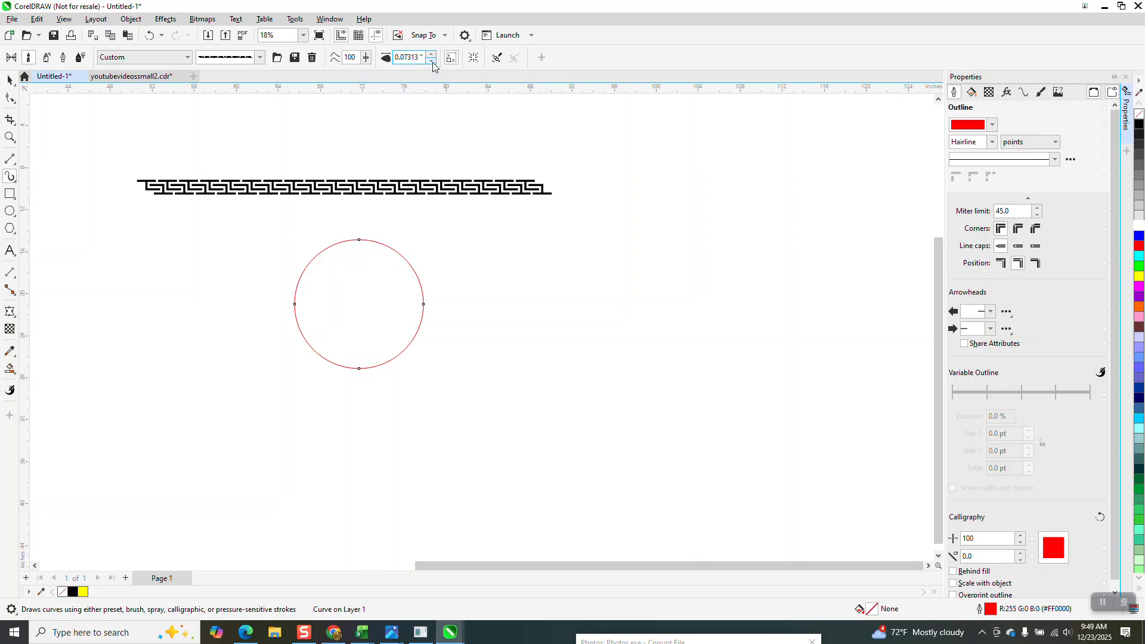
pyautogui.moveTo(421, 56); pyautogui.dragTo(386, 71)
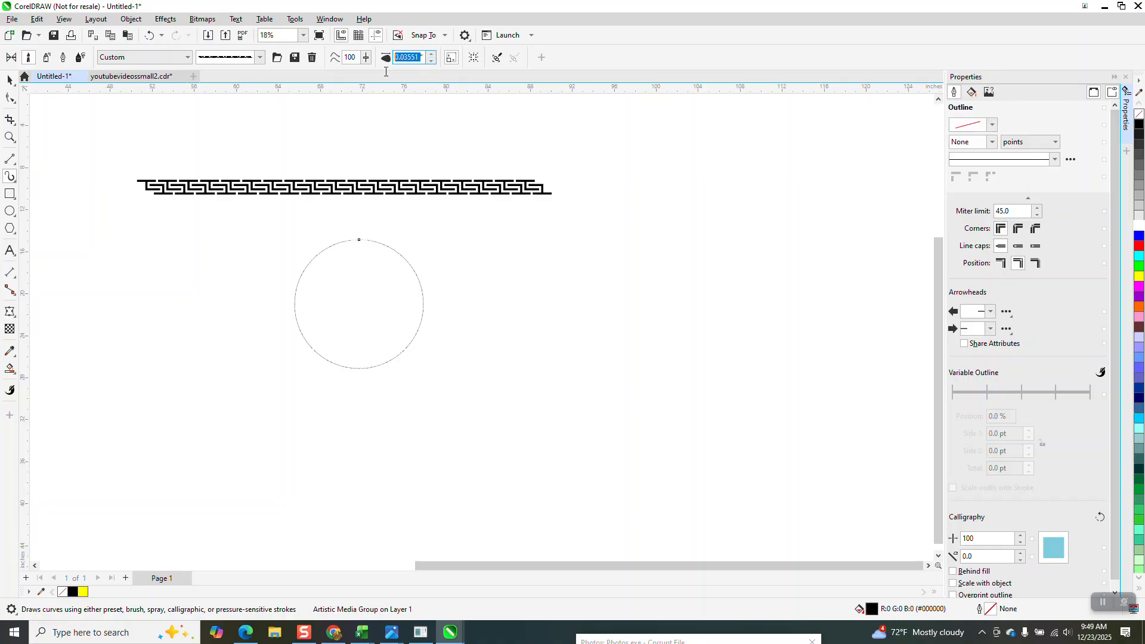
pyautogui.write('1')
pyautogui.press('Return')
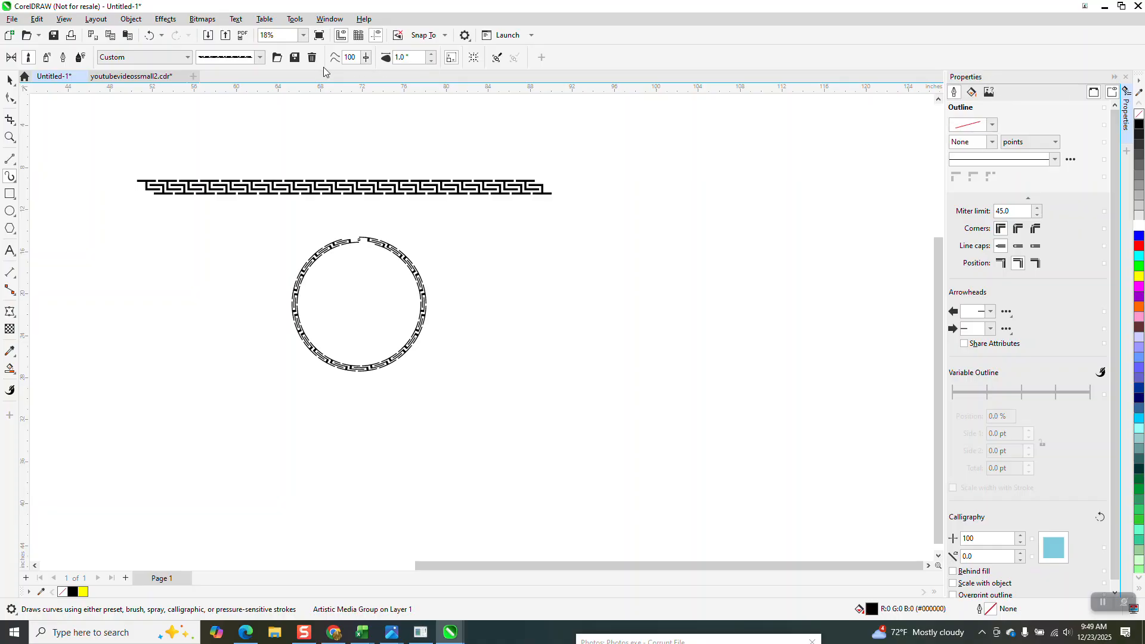
# - Inspect the seam at the top of the circle, and undo the stroke width change and the applied brush
pyautogui.click(10, 137)
pyautogui.moveTo(327, 219); pyautogui.dragTo(385, 271)
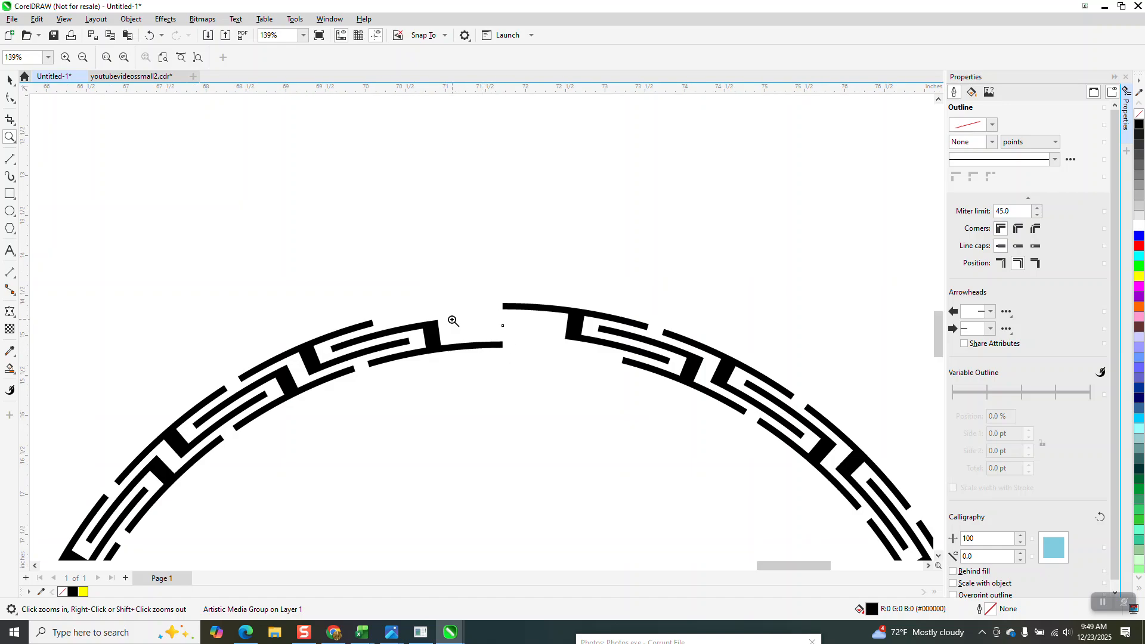
pyautogui.scroll(-2, 519, 329)
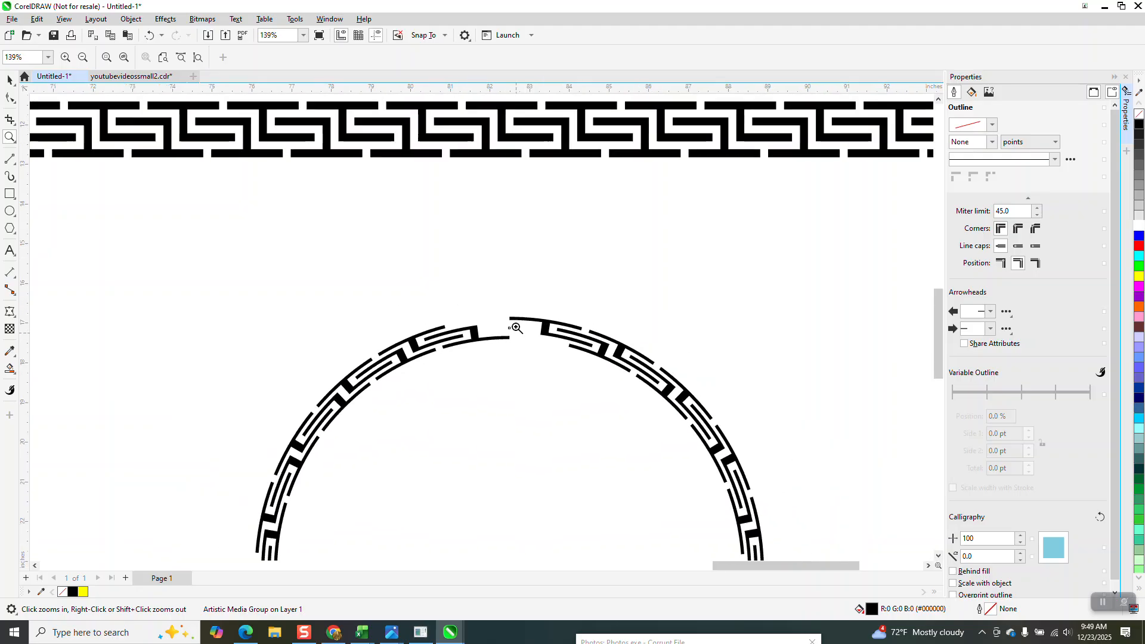
pyautogui.scroll(-1, 495, 292)
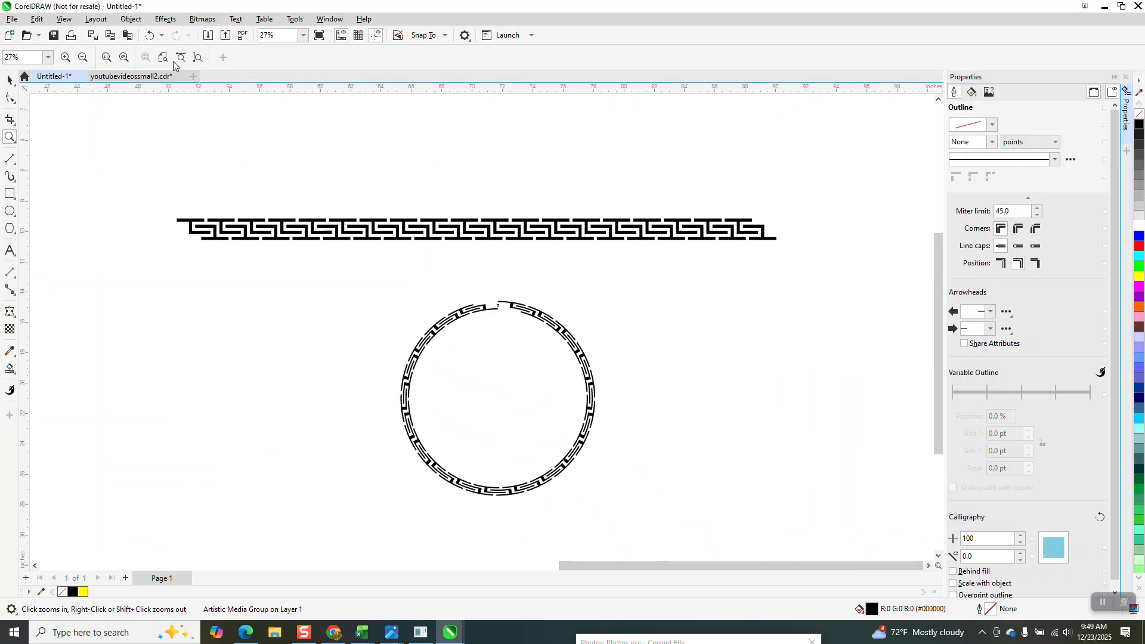
pyautogui.click(149, 37)
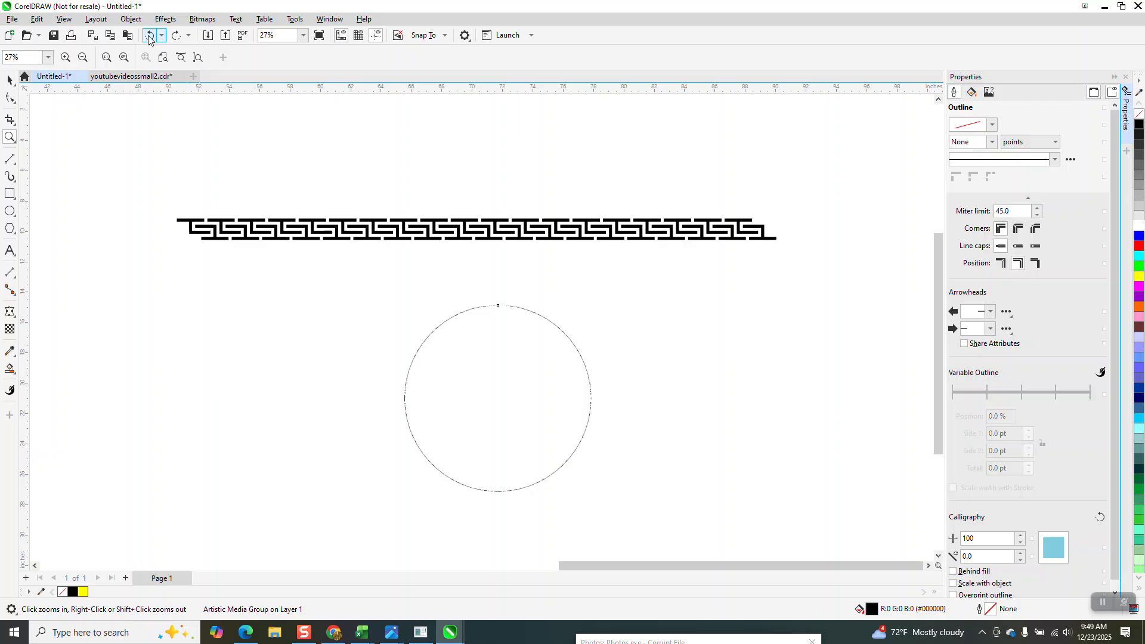
pyautogui.click(148, 37)
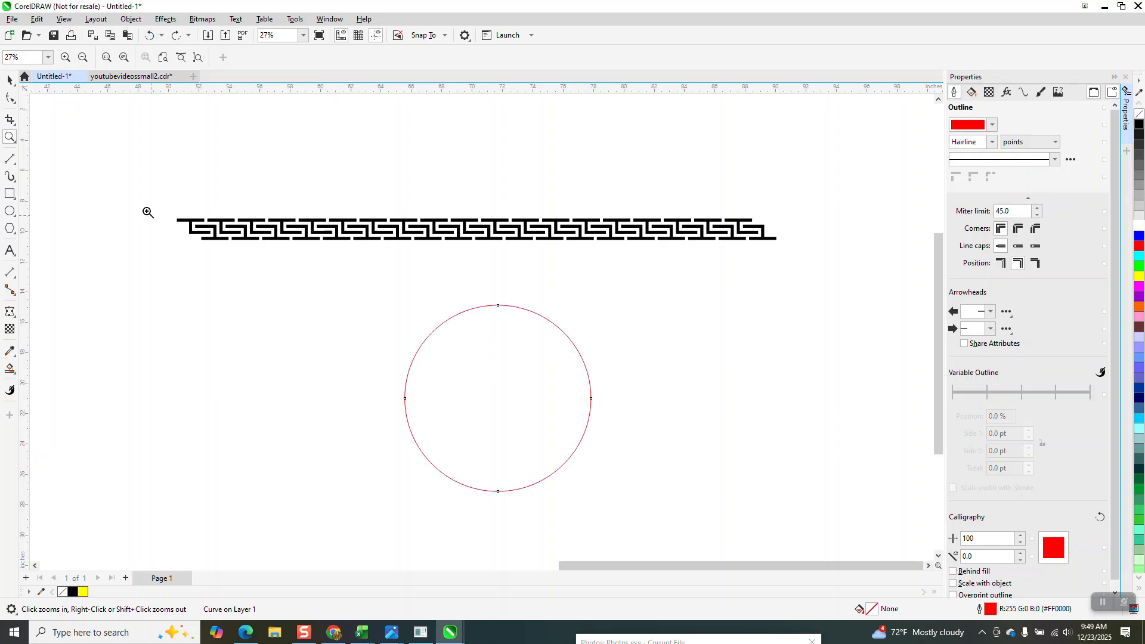
# - Recheck the circle's curve length in its curve properties and examine the key border from end to end
pyautogui.click(10, 79)
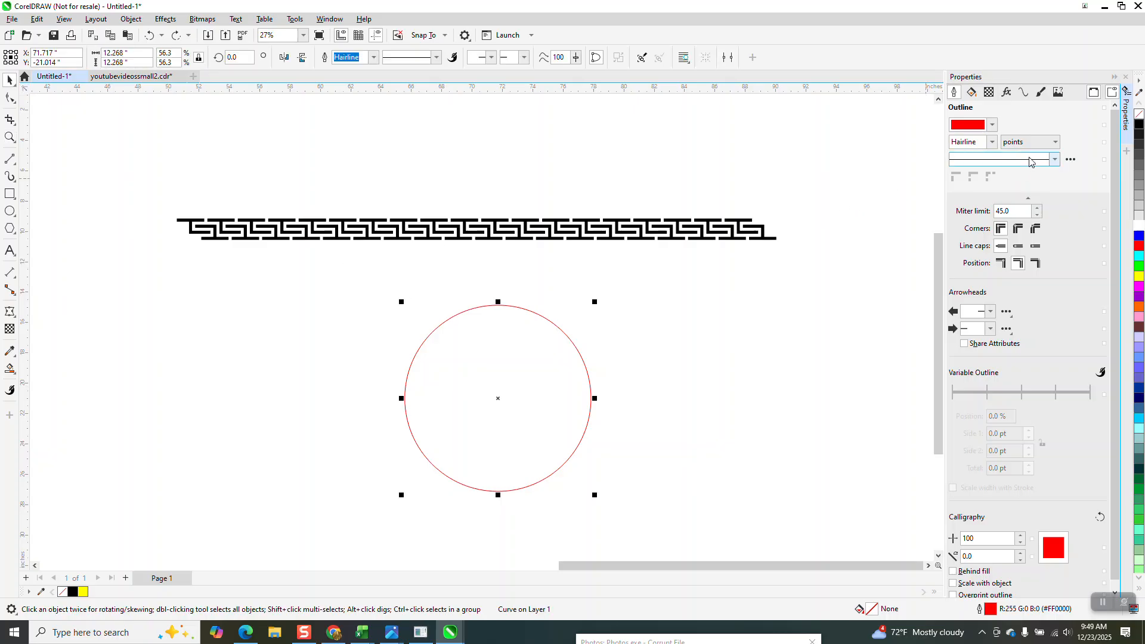
pyautogui.click(1022, 91)
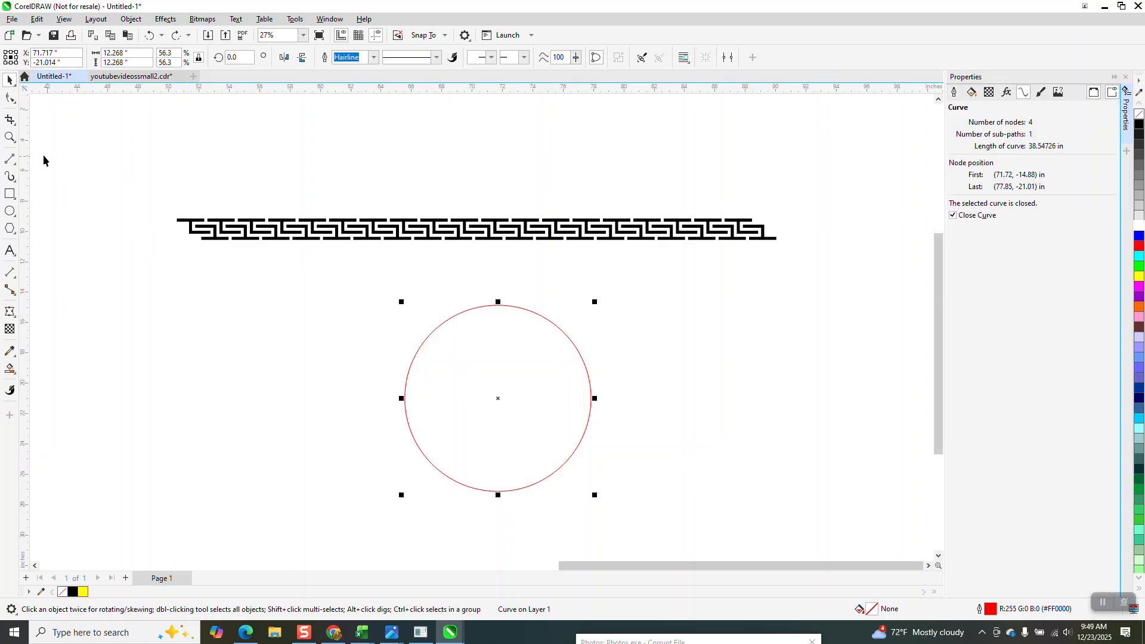
pyautogui.click(9, 137)
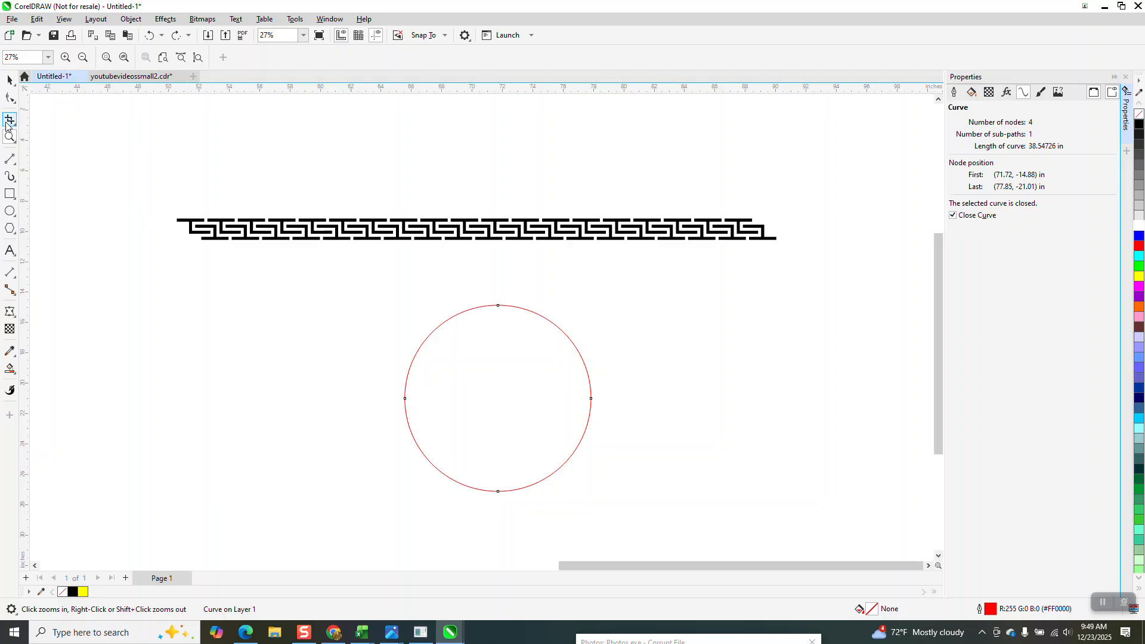
pyautogui.moveTo(92, 165); pyautogui.dragTo(786, 279)
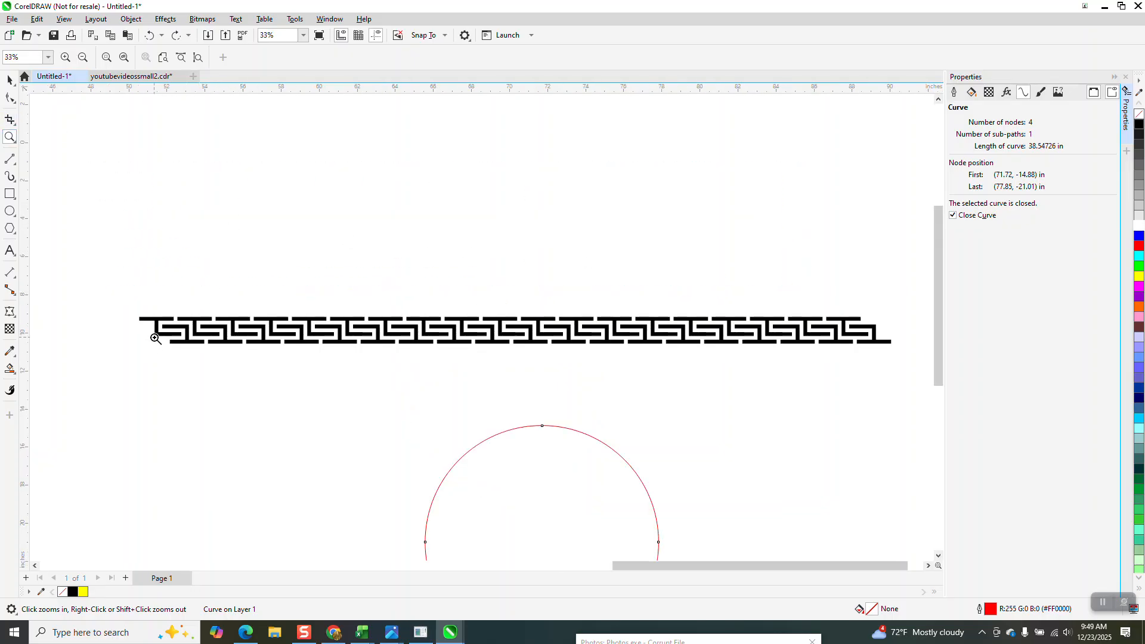
# - Try measuring the key border from its first upright to its far end with a parallel dimension, and delete the dimension
pyautogui.click(15, 277)
pyautogui.click(57, 271)
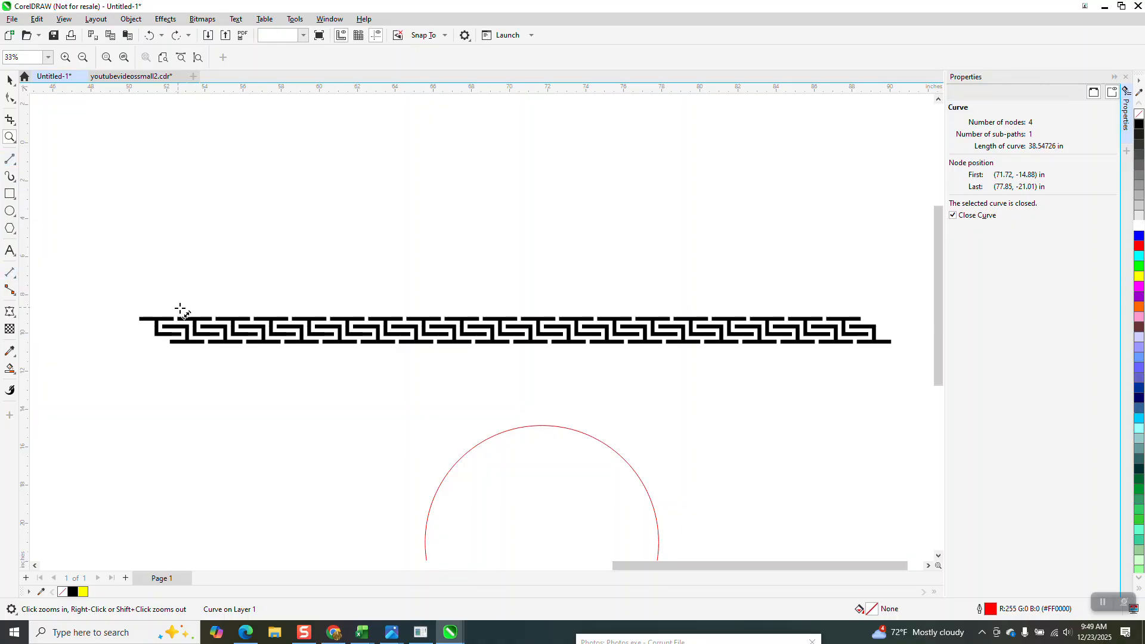
pyautogui.moveTo(155, 332); pyautogui.dragTo(884, 318)
pyautogui.click(883, 317)
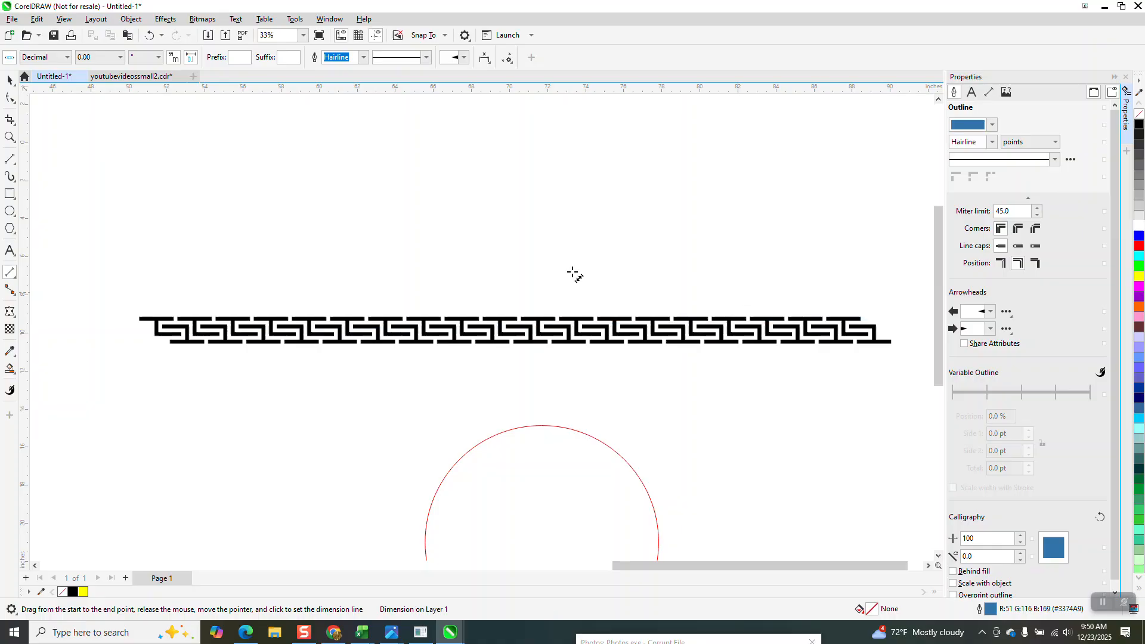
pyautogui.press('Delete')
# - Place vertical guidelines at the key border's first and last uprights, with the far guideline at 89.265 in
pyautogui.moveTo(902, 338); pyautogui.dragTo(891, 342)
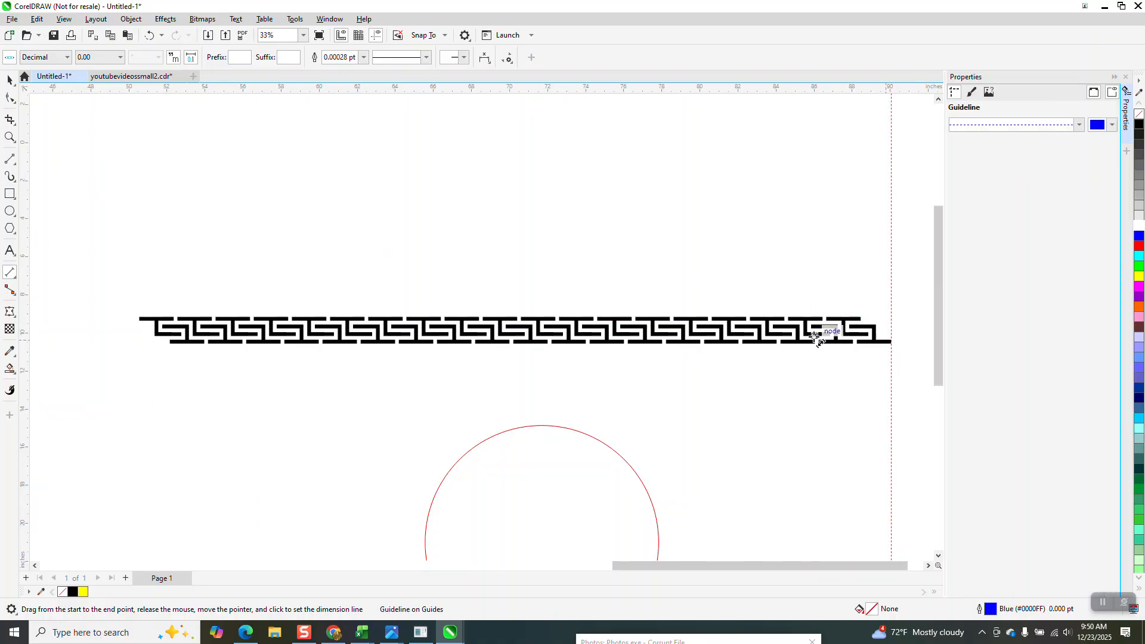
pyautogui.moveTo(22, 195); pyautogui.dragTo(155, 335)
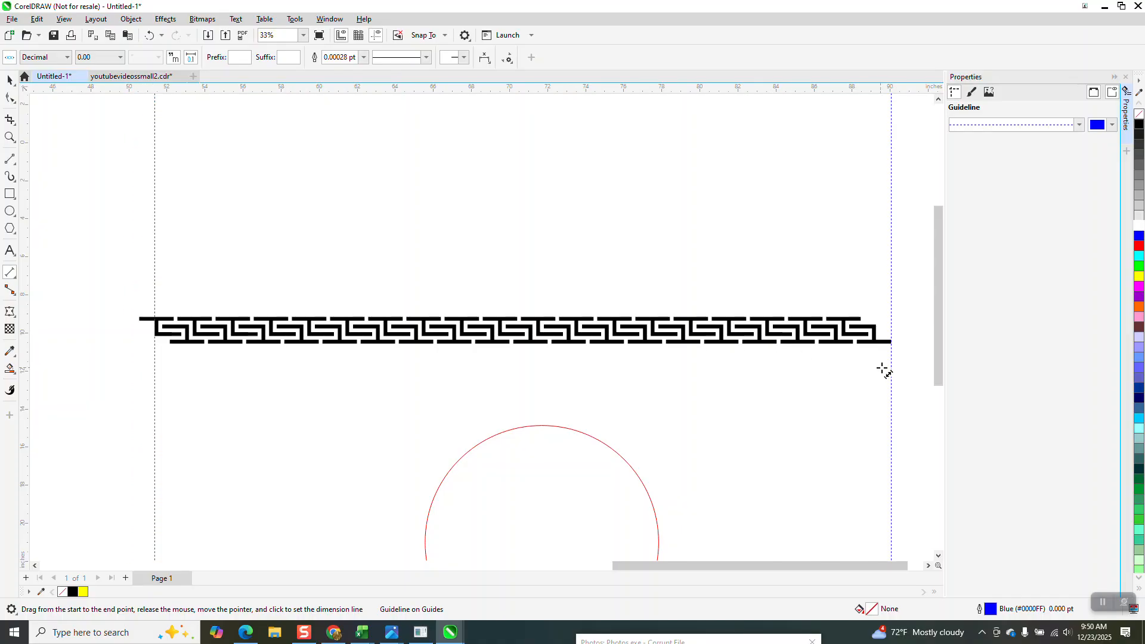
pyautogui.moveTo(892, 363); pyautogui.dragTo(879, 354)
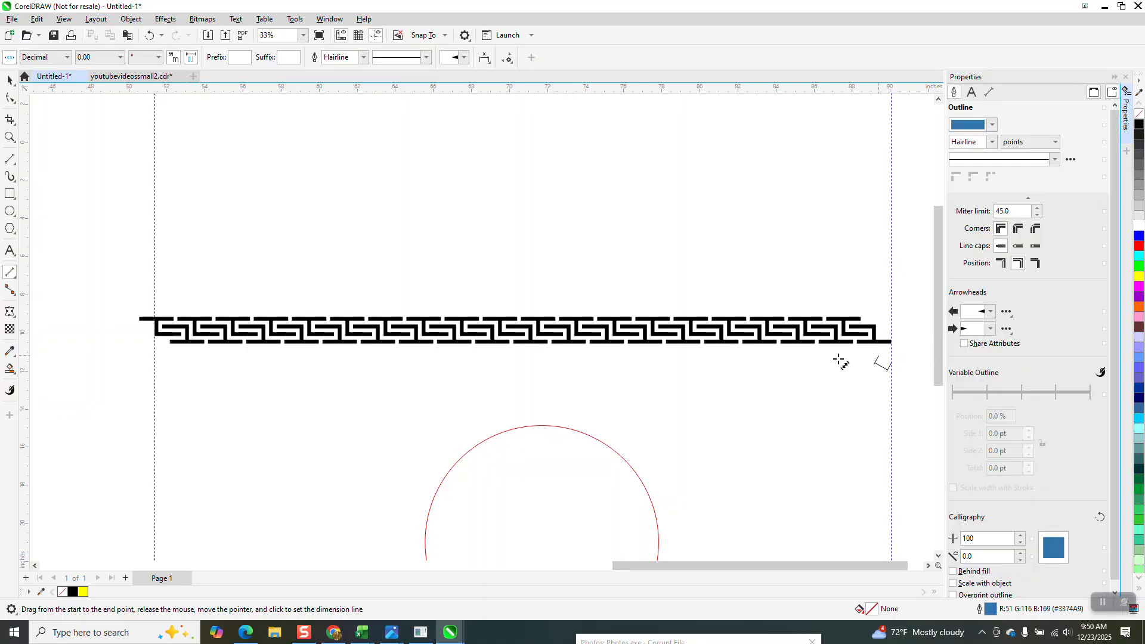
pyautogui.click(761, 378)
pyautogui.press('Delete')
pyautogui.click(10, 79)
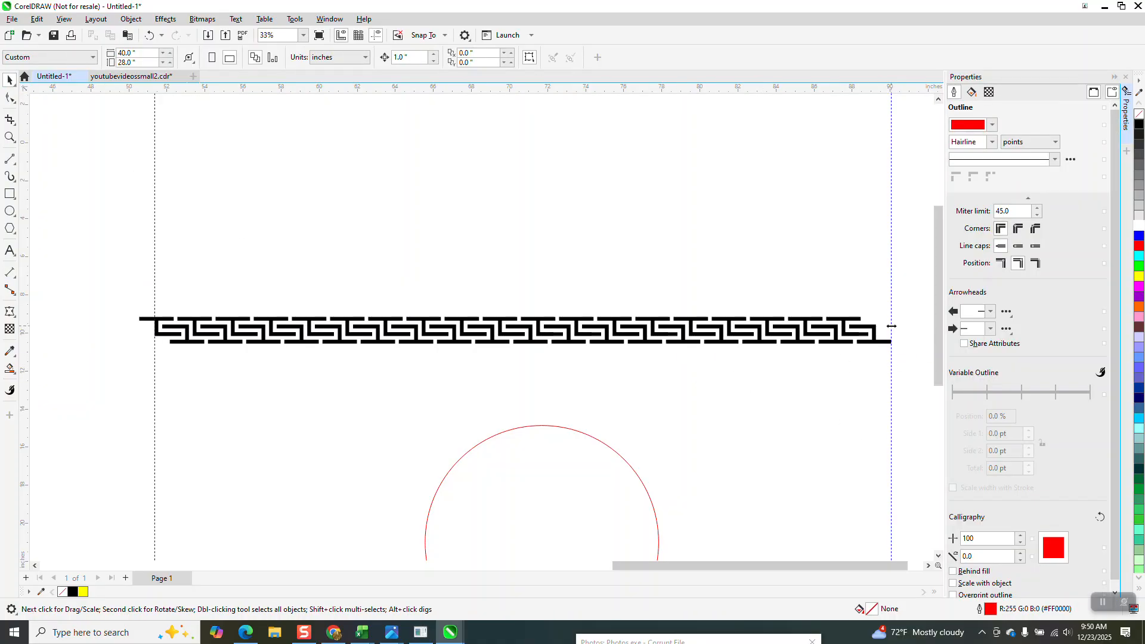
pyautogui.moveTo(892, 326); pyautogui.dragTo(877, 337)
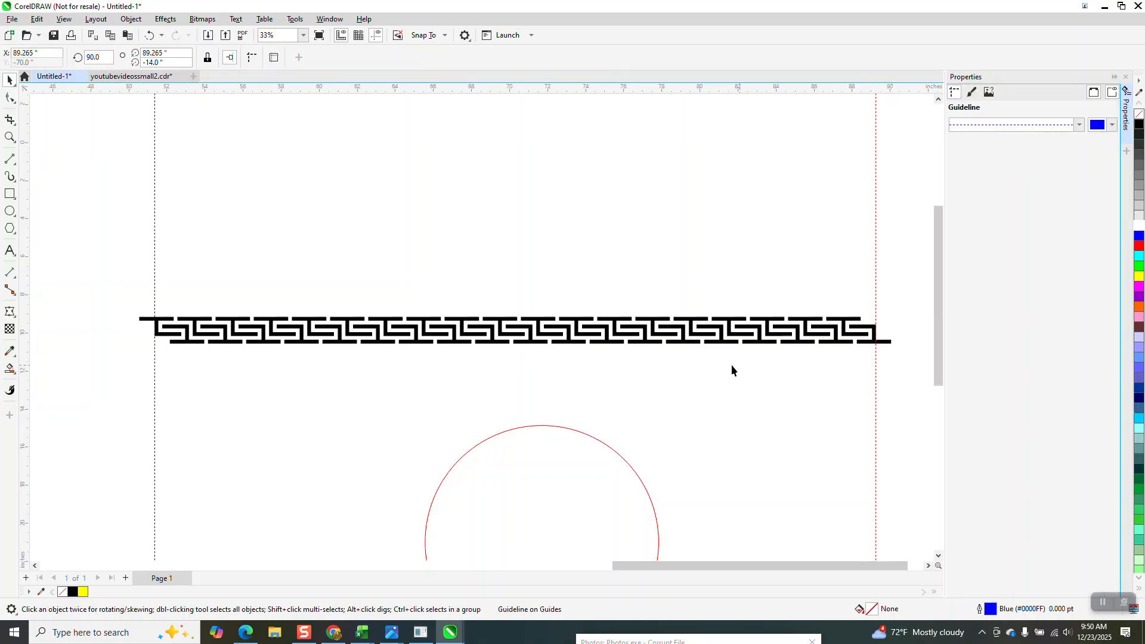
# - Measure the span between the two guidelines with a parallel dimension above the border, and remove the dimension
pyautogui.scroll(-1, 501, 331)
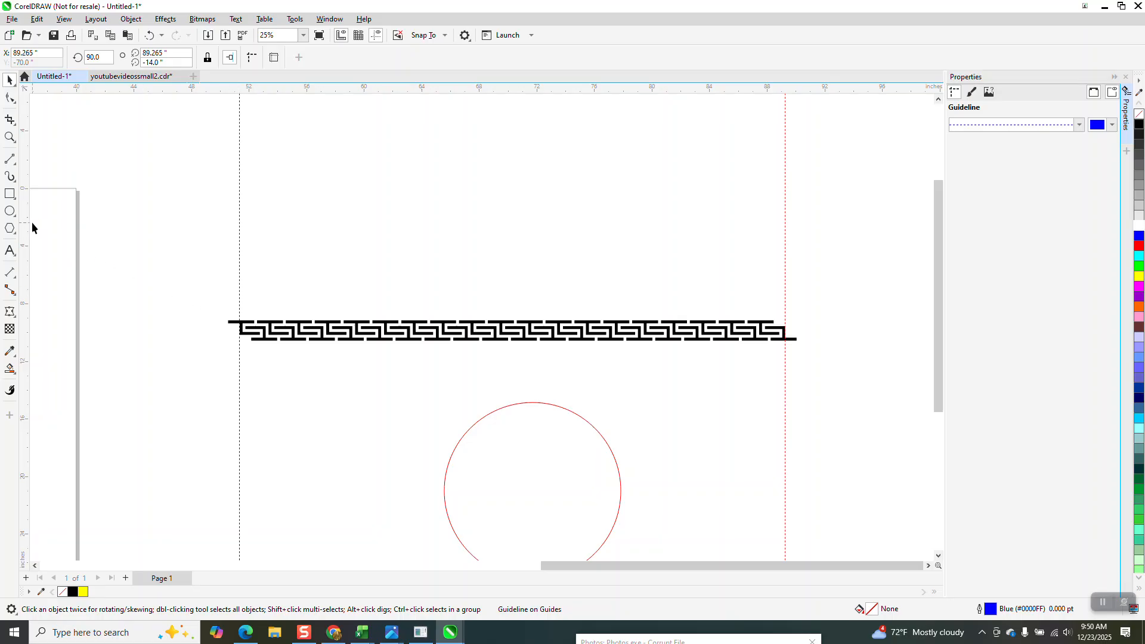
pyautogui.click(19, 278)
pyautogui.click(99, 271)
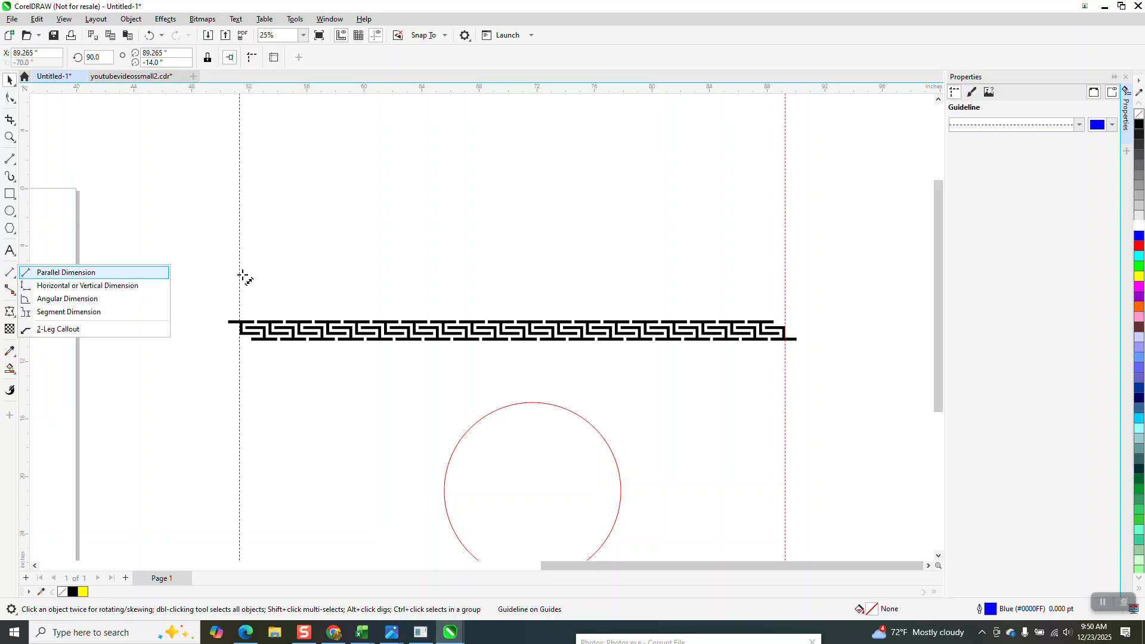
pyautogui.moveTo(240, 271); pyautogui.dragTo(785, 268)
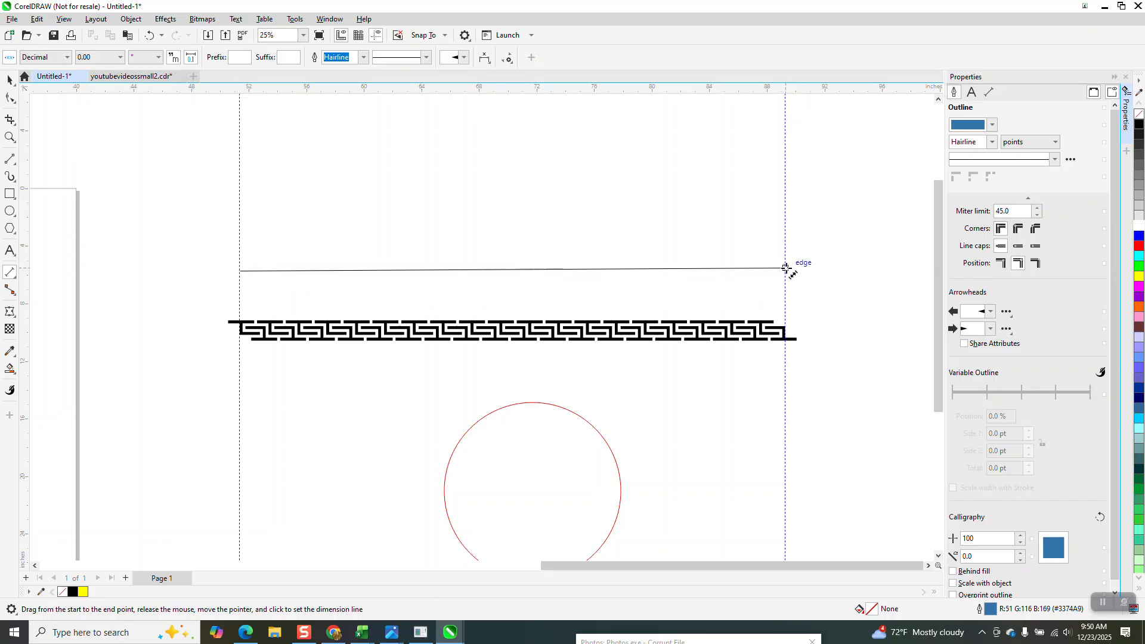
pyautogui.click(786, 269)
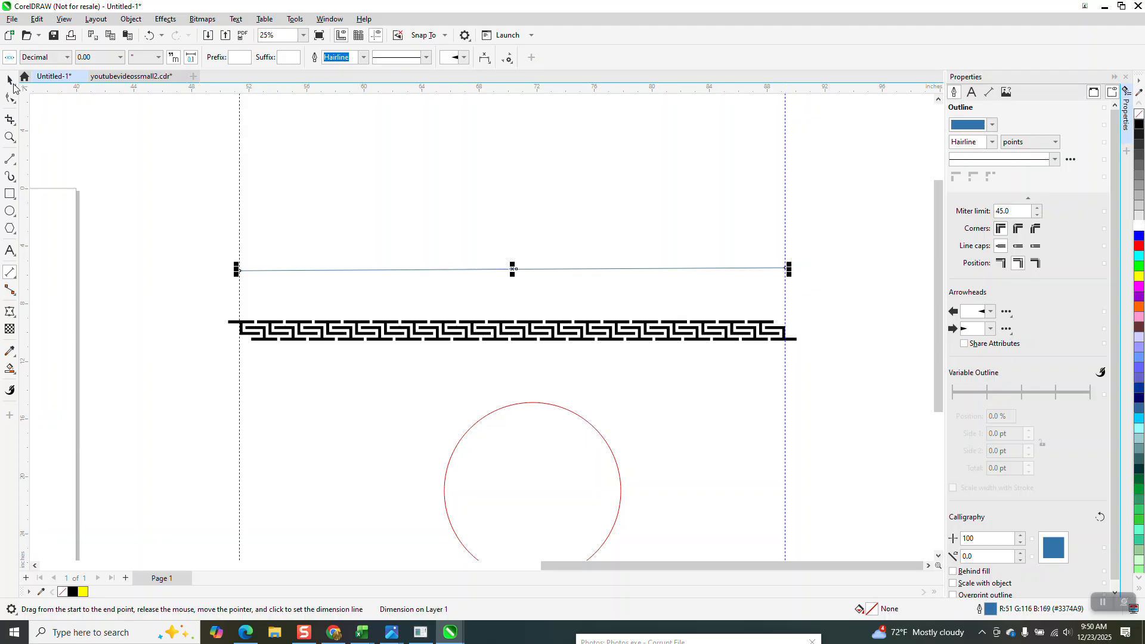
pyautogui.press('space')
pyautogui.press('Delete')
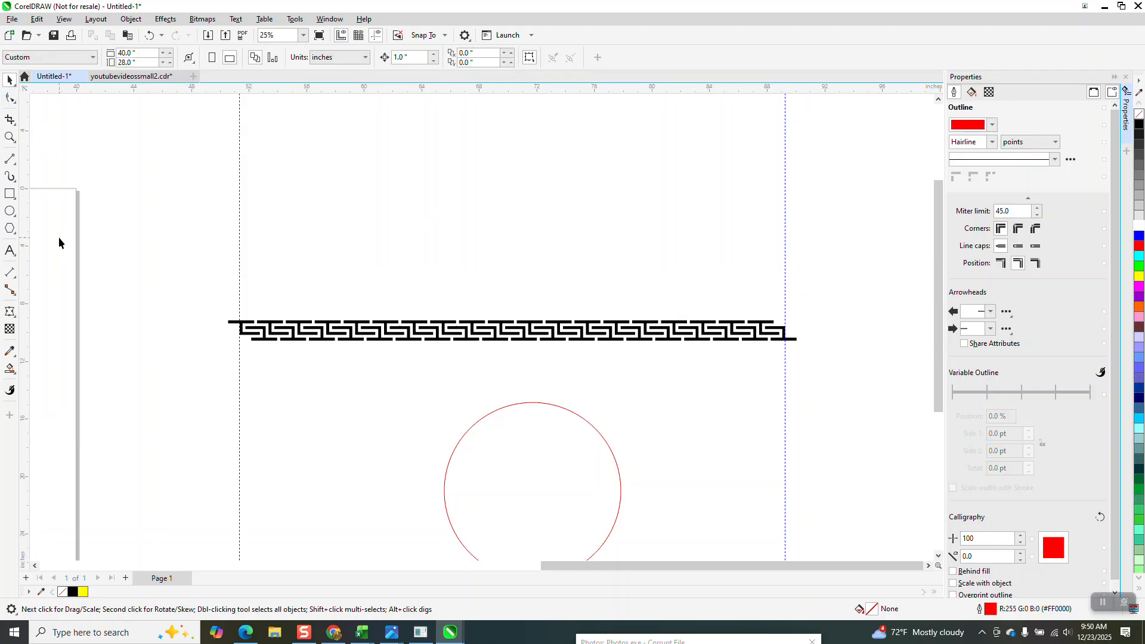
# - Measure the guideline spacing again with a more level parallel dimension, and delete that dimension
pyautogui.click(10, 137)
pyautogui.moveTo(166, 183); pyautogui.dragTo(761, 445)
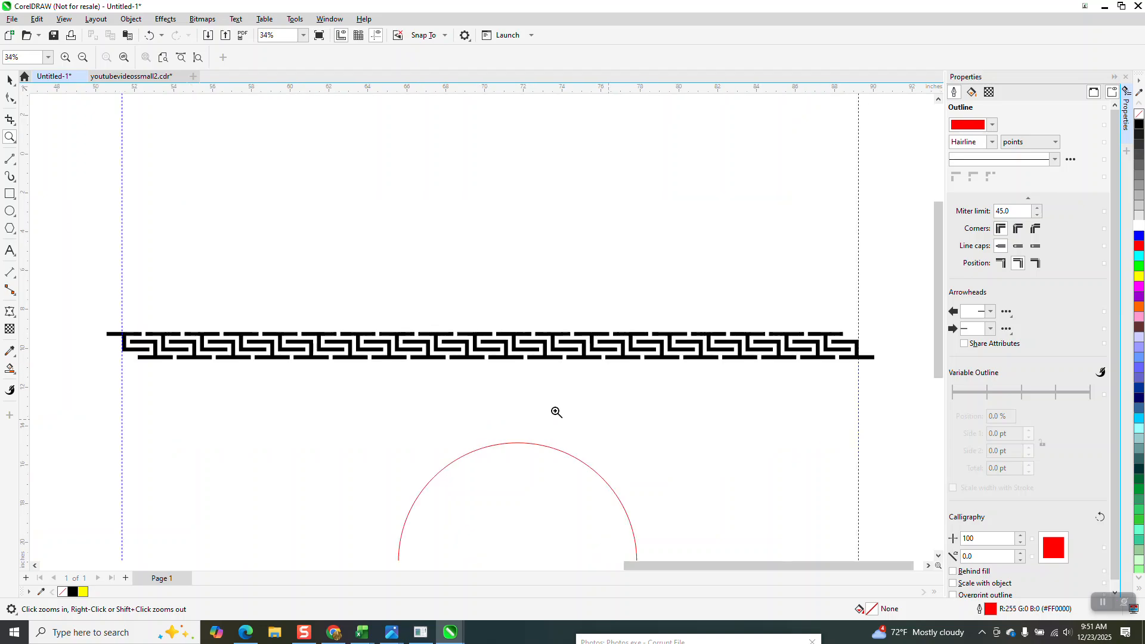
pyautogui.click(10, 276)
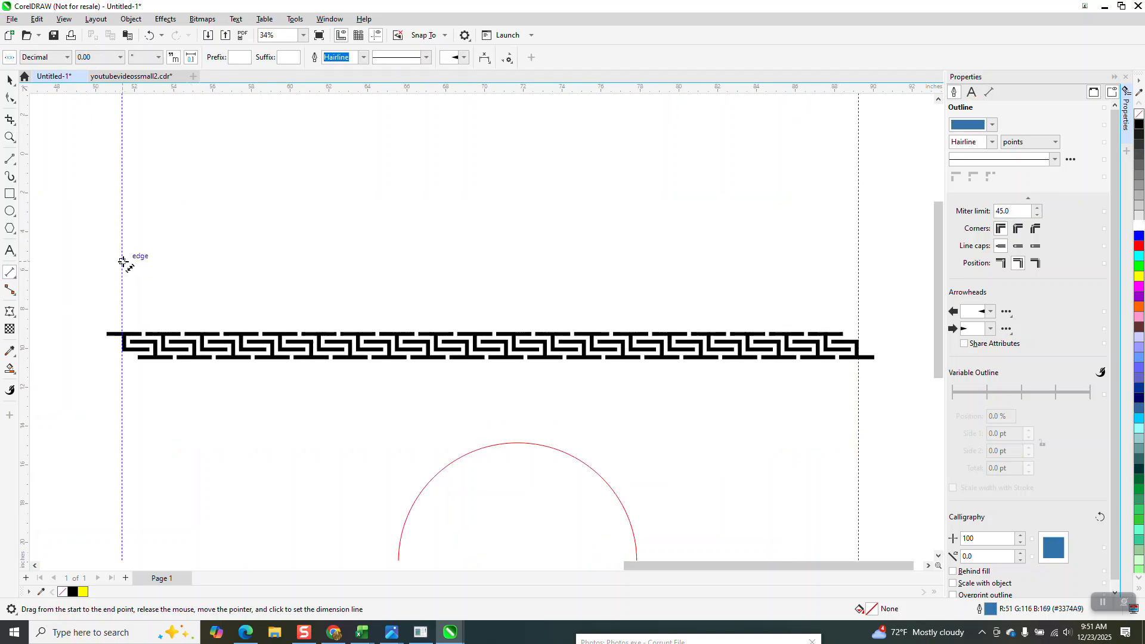
pyautogui.moveTo(124, 260); pyautogui.dragTo(858, 264)
pyautogui.click(858, 264)
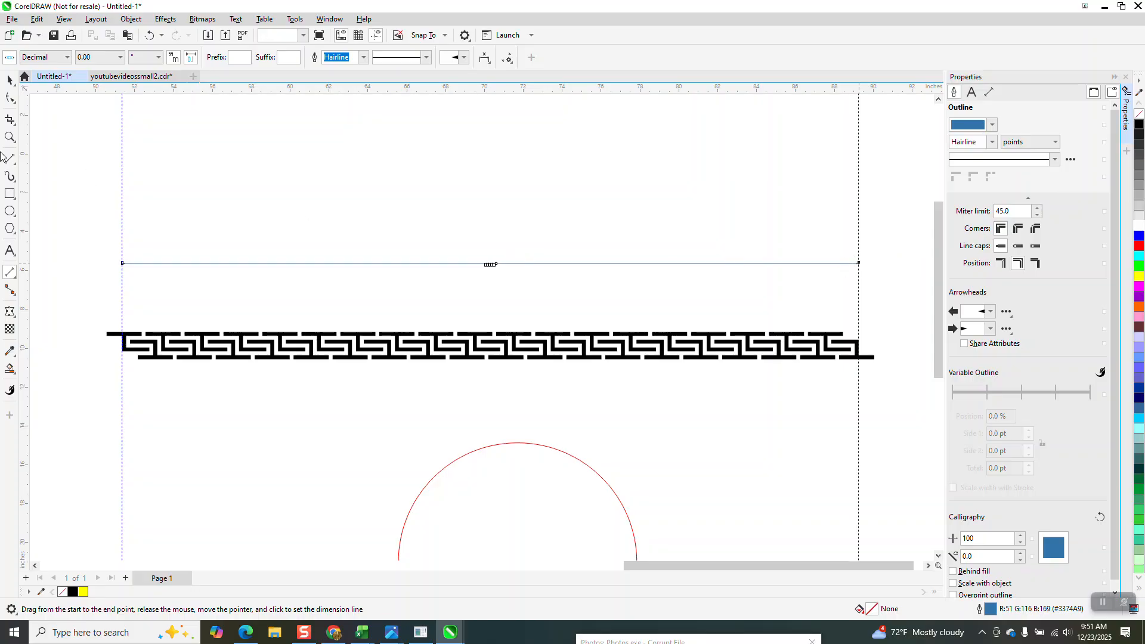
pyautogui.click(10, 81)
pyautogui.press('Delete')
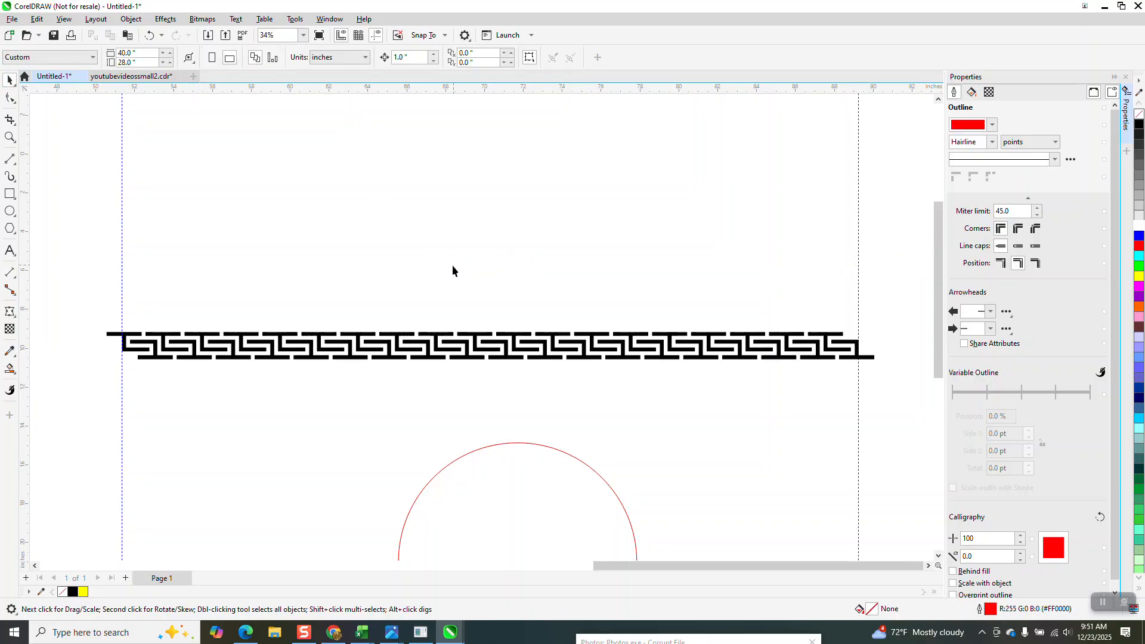
# - Show the circle's curve properties and scale the circle to 55%
pyautogui.scroll(-4, 449, 267)
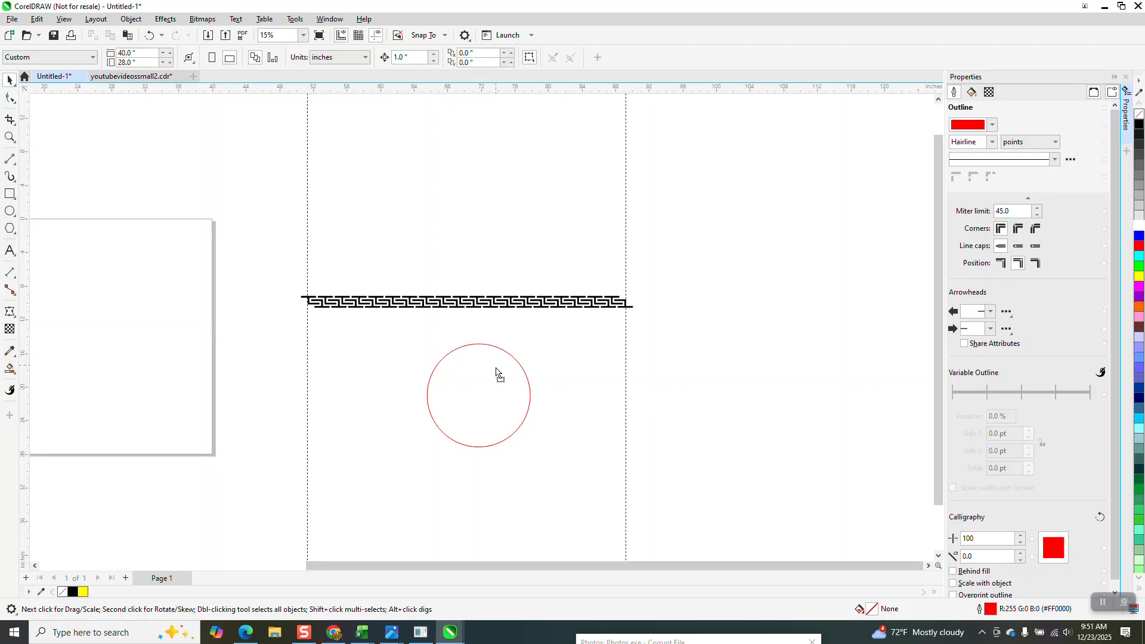
pyautogui.click(501, 366)
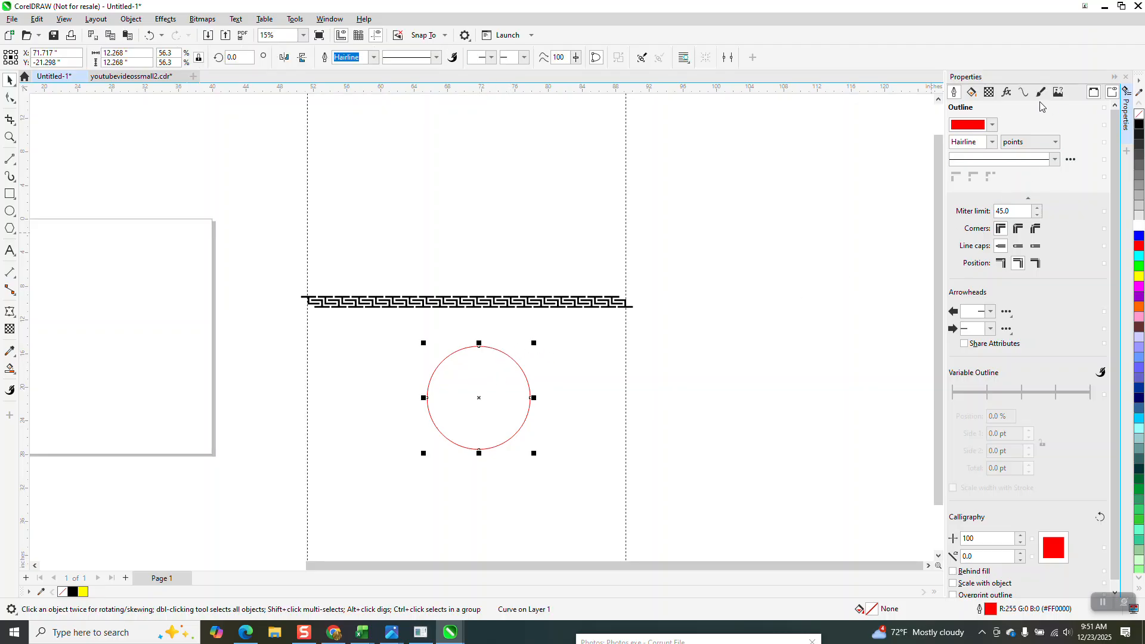
pyautogui.click(1023, 92)
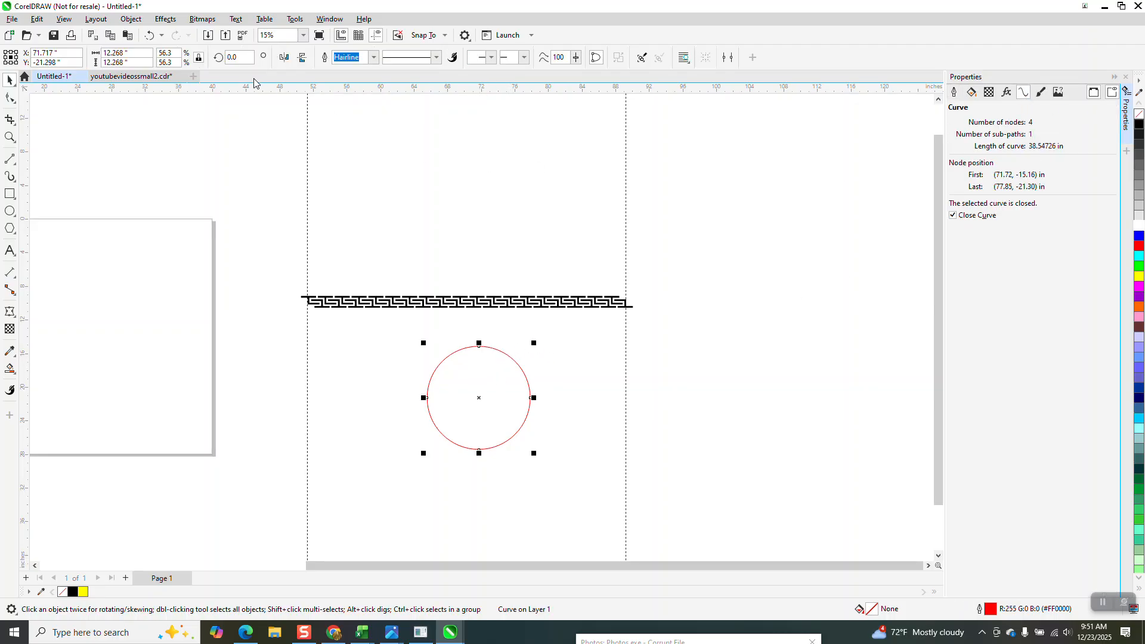
pyautogui.doubleClick(166, 53)
pyautogui.write('55')
pyautogui.press('Return')
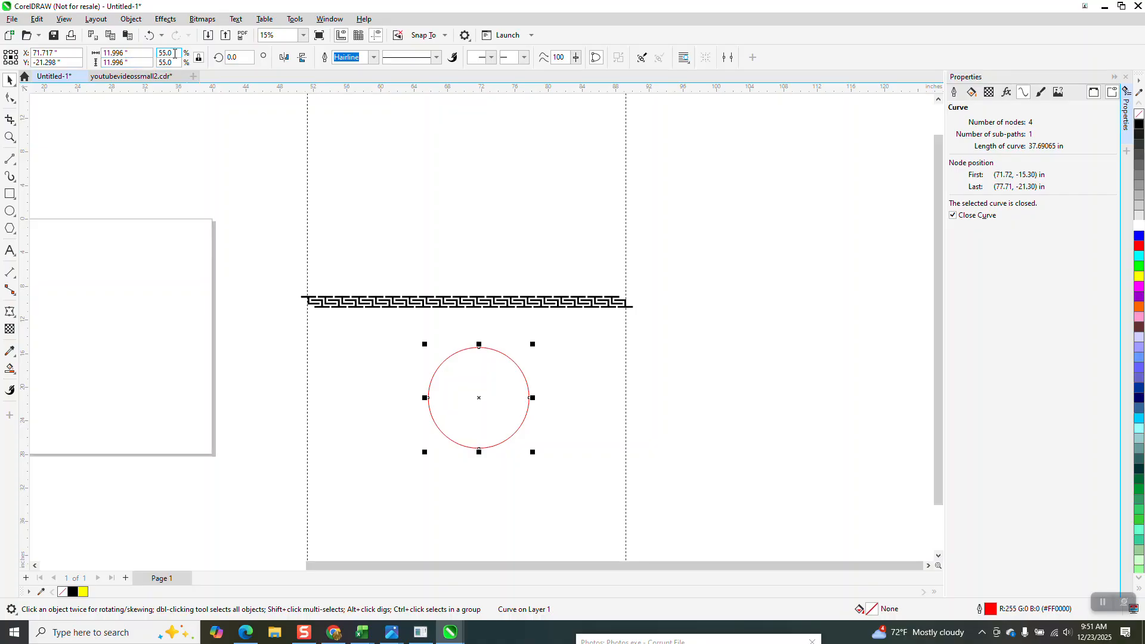
# - Fine-tune the circle's scale against its curve length, trying 55.1%, 55.06% and 55.03%
pyautogui.moveTo(173, 53); pyautogui.dragTo(45, 5)
pyautogui.write('55.1')
pyautogui.press('Return')
pyautogui.moveTo(178, 53); pyautogui.dragTo(133, 60)
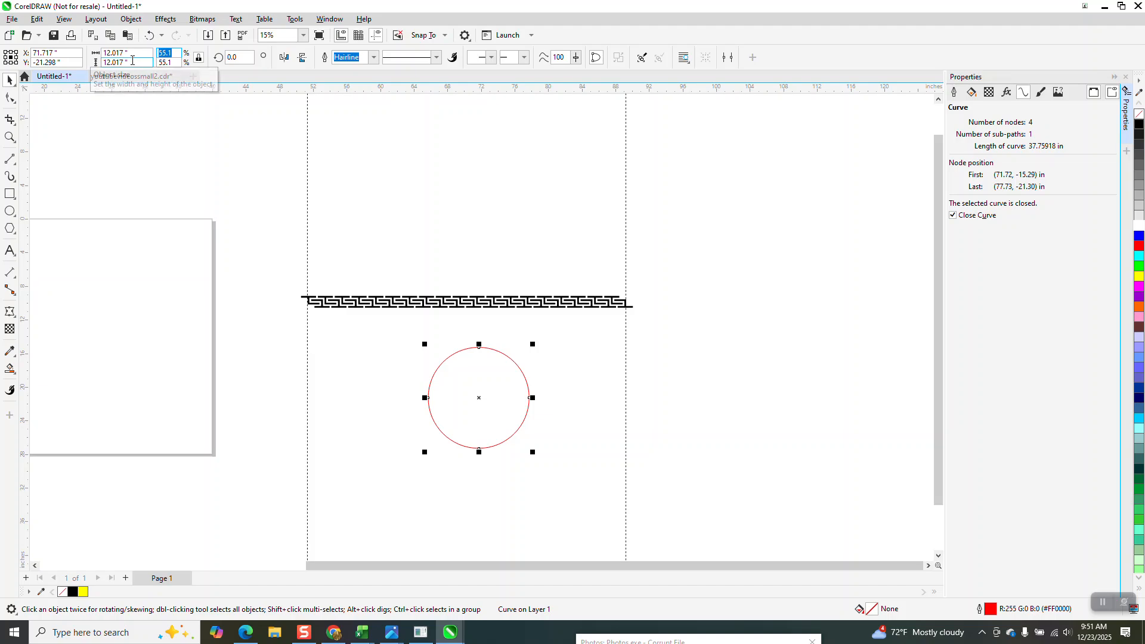
pyautogui.write('5')
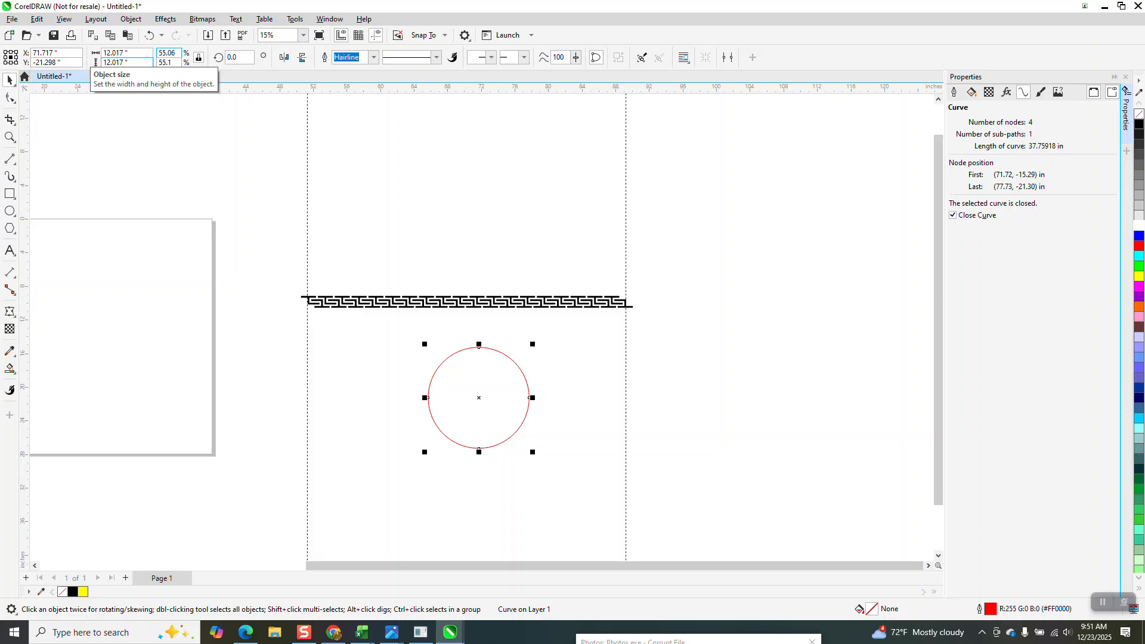
pyautogui.press('Return')
pyautogui.moveTo(175, 54); pyautogui.dragTo(151, 62)
pyautogui.write('55.03')
pyautogui.press('Return')
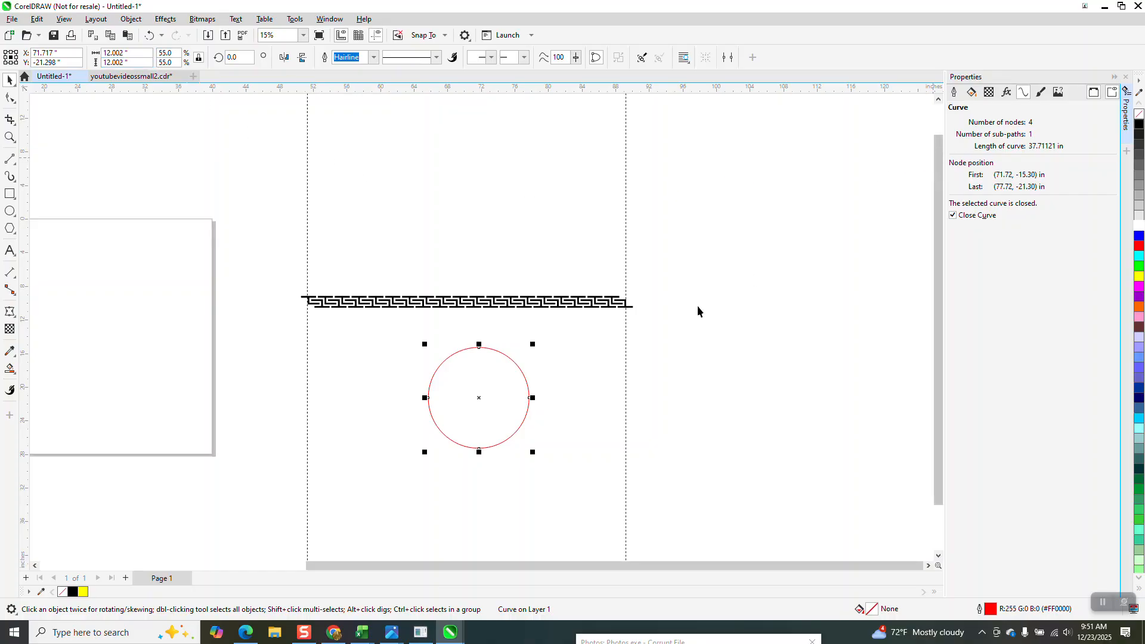
# - Set the circle's scale to 55.9% and check its curve length
pyautogui.click(516, 308)
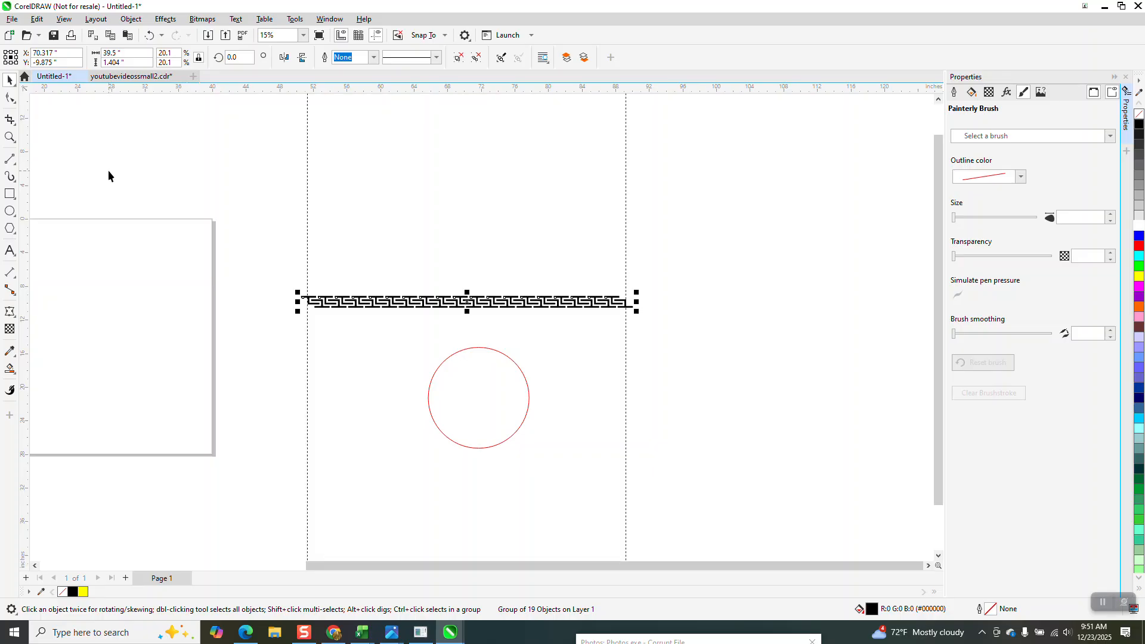
pyautogui.click(457, 385)
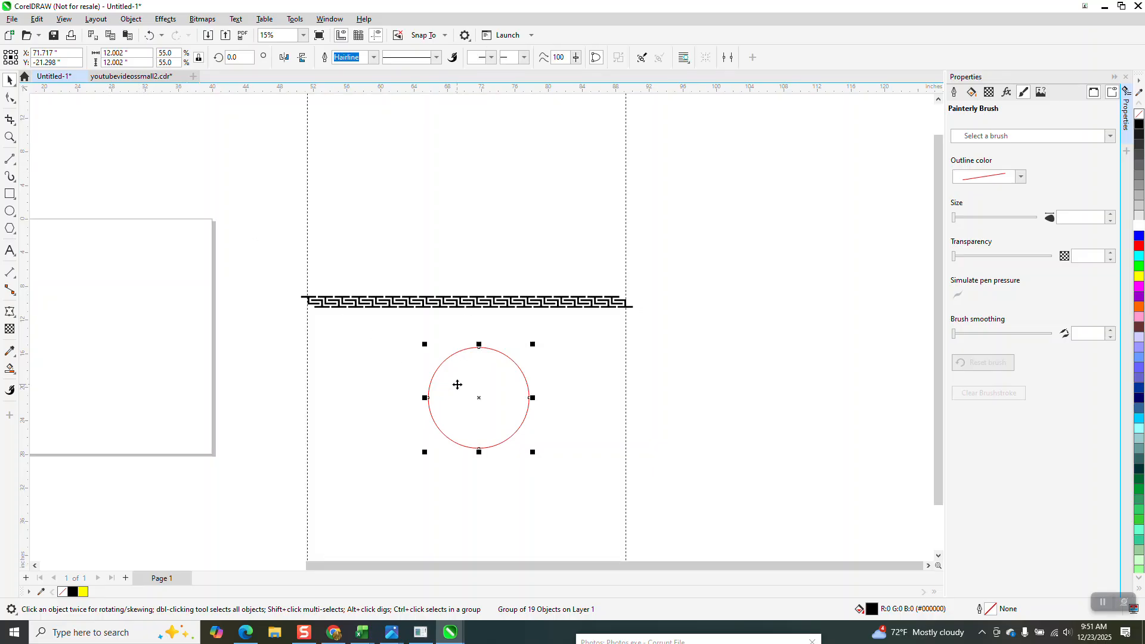
pyautogui.click(178, 53)
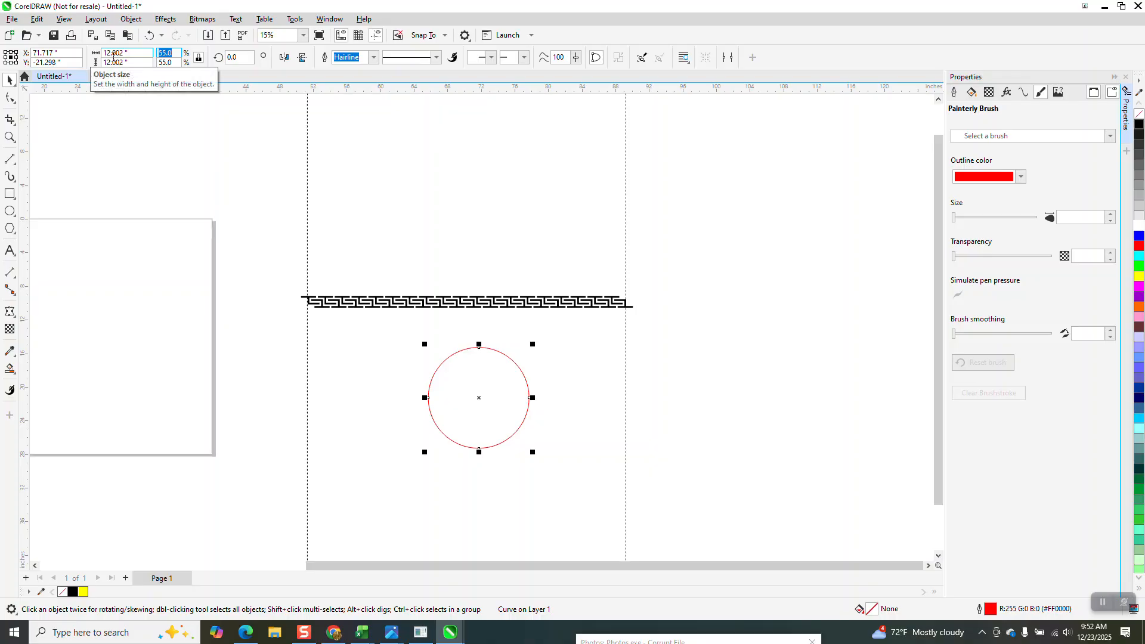
pyautogui.write('5')
pyautogui.press('Return')
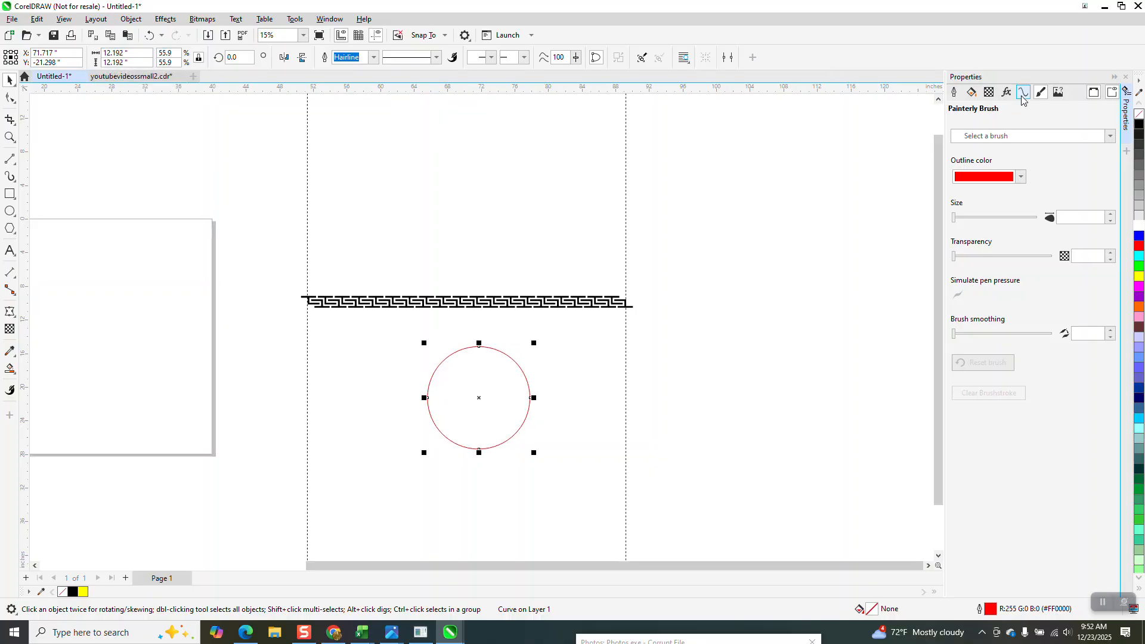
pyautogui.click(1022, 97)
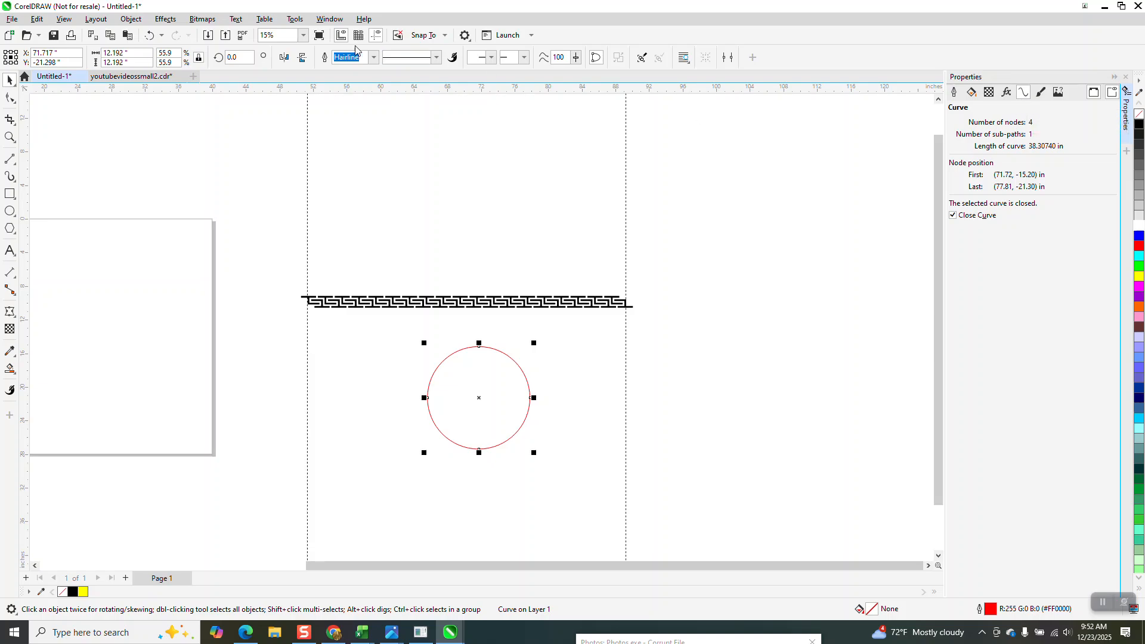
# - Reduce the circle's scale to 54.9%
pyautogui.click(167, 53)
pyautogui.write('54')
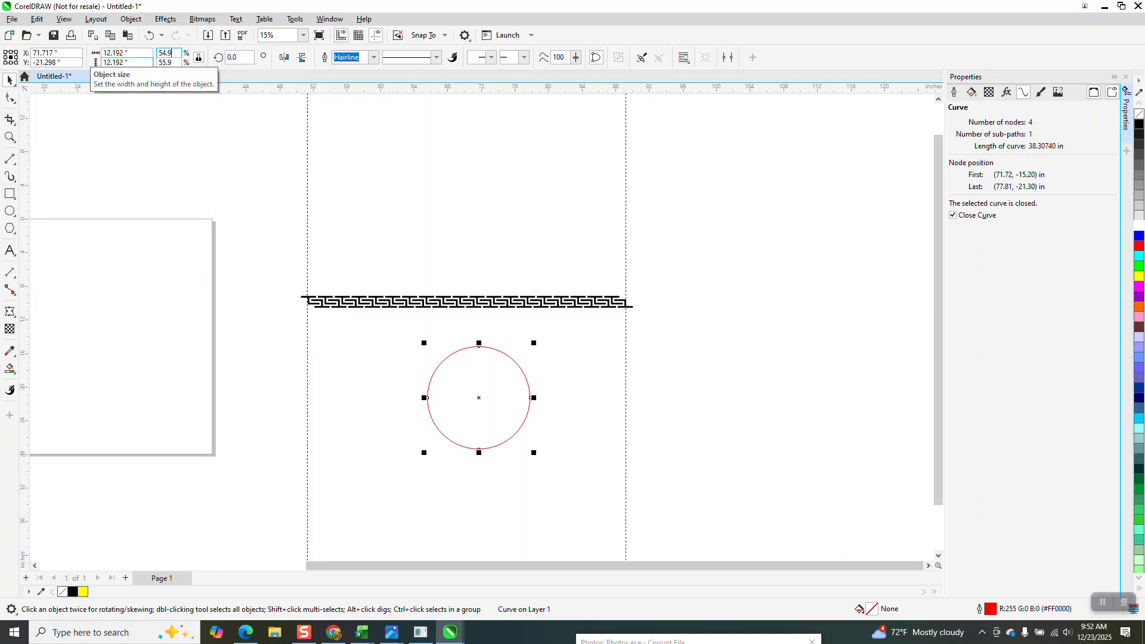
pyautogui.press('Return')
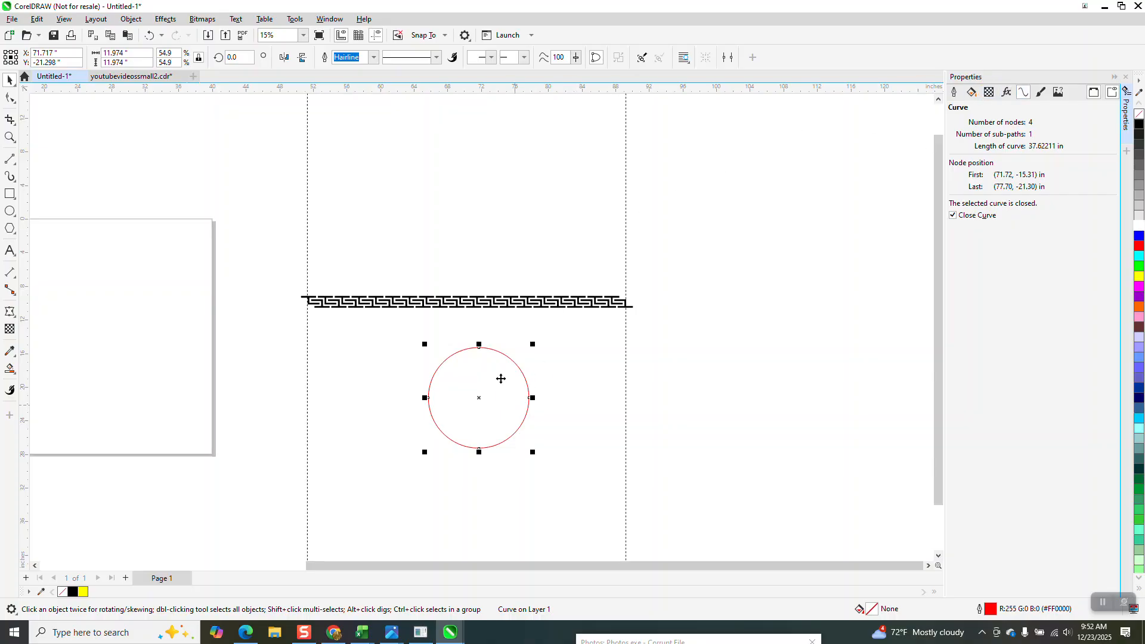
# - Apply the saved custom key border brush along the circle with Artistic Media and inspect the seam at its top
pyautogui.click(497, 305)
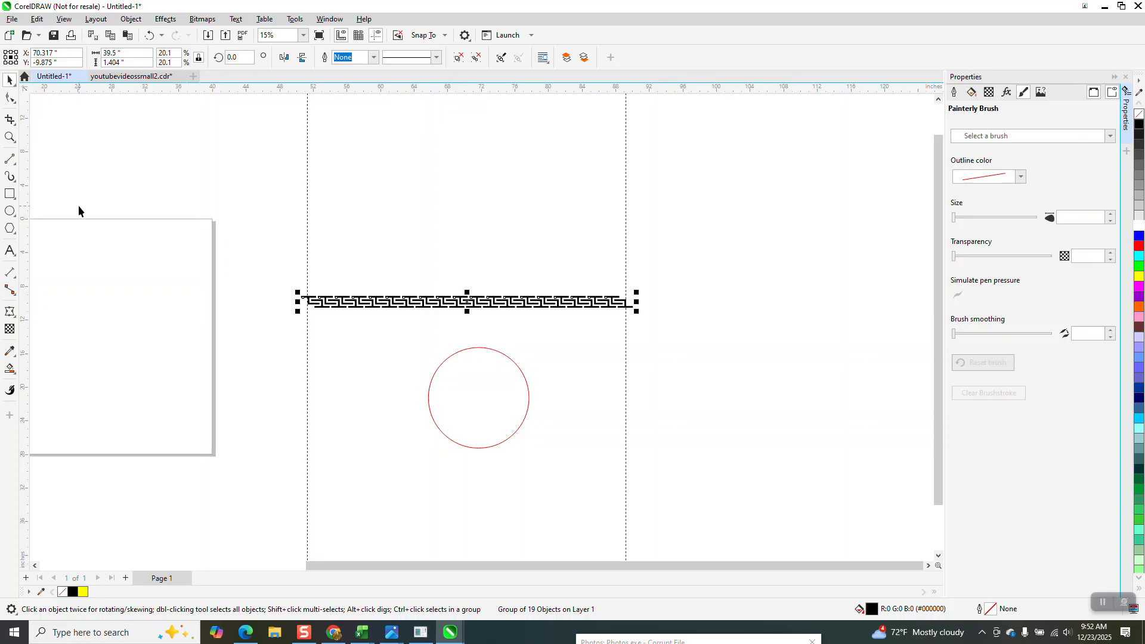
pyautogui.click(12, 178)
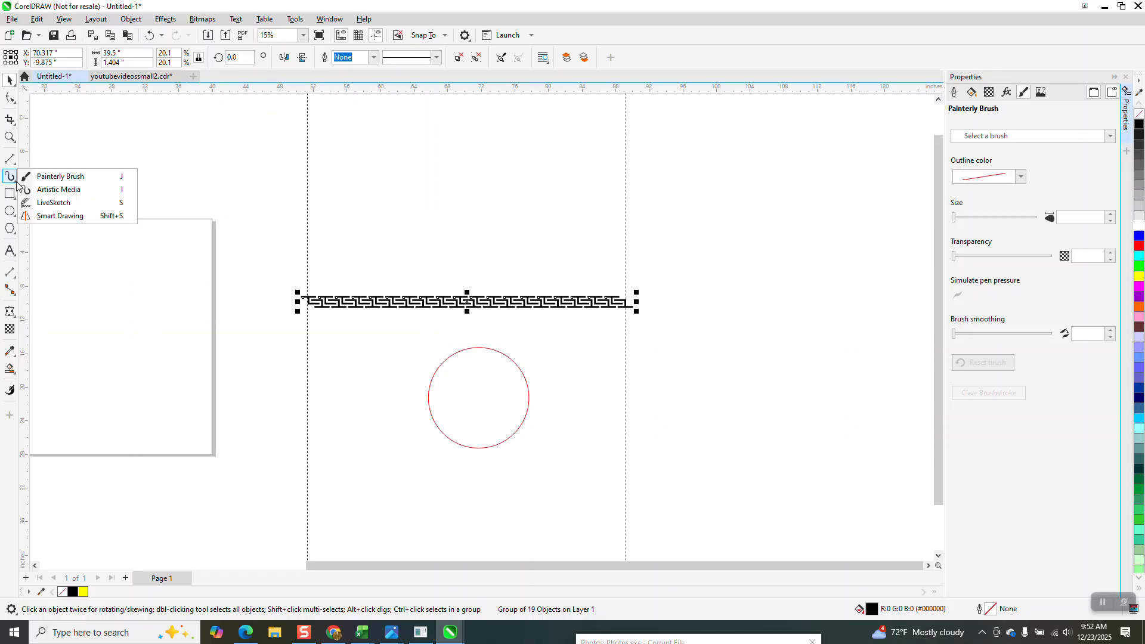
pyautogui.click(50, 189)
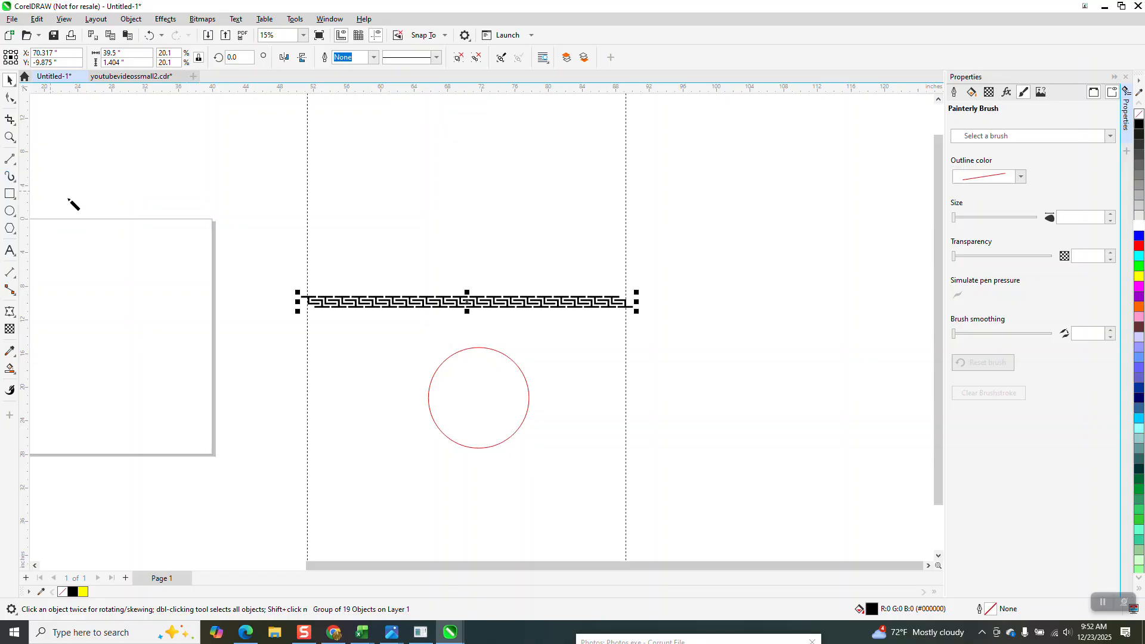
pyautogui.click(467, 351)
pyautogui.click(431, 55)
pyautogui.click(431, 54)
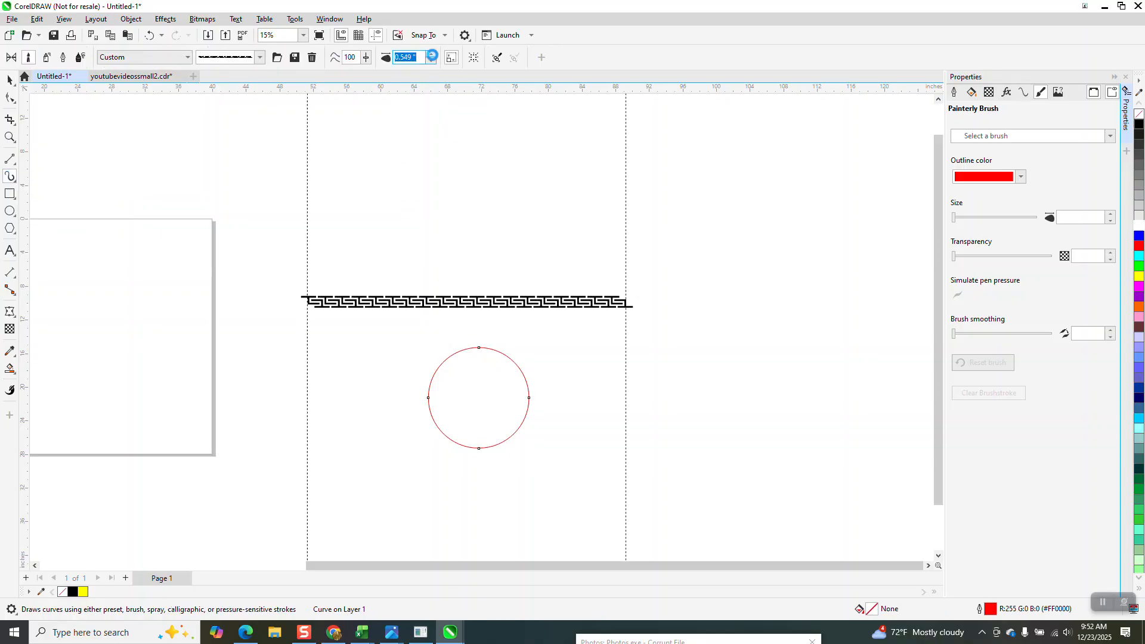
pyautogui.click(11, 138)
pyautogui.moveTo(463, 345); pyautogui.dragTo(504, 368)
pyautogui.scroll(-5, 519, 366)
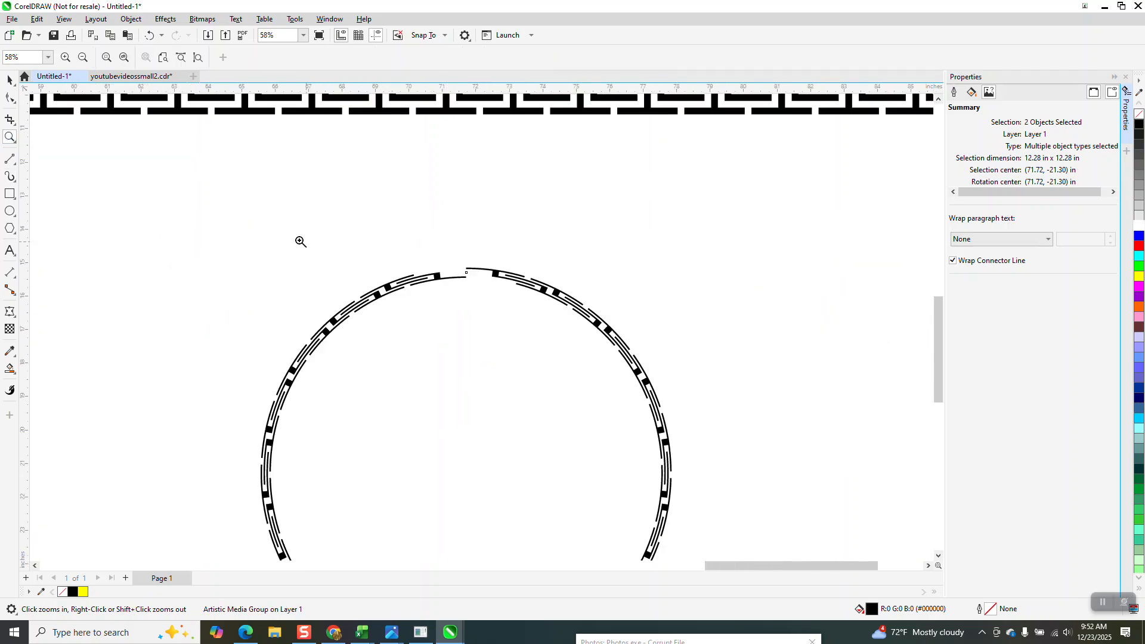
# - Set the Artistic Media stroke width of the circle's key border to 1.0 inch and check the whole ring
pyautogui.click(10, 79)
pyautogui.press('space')
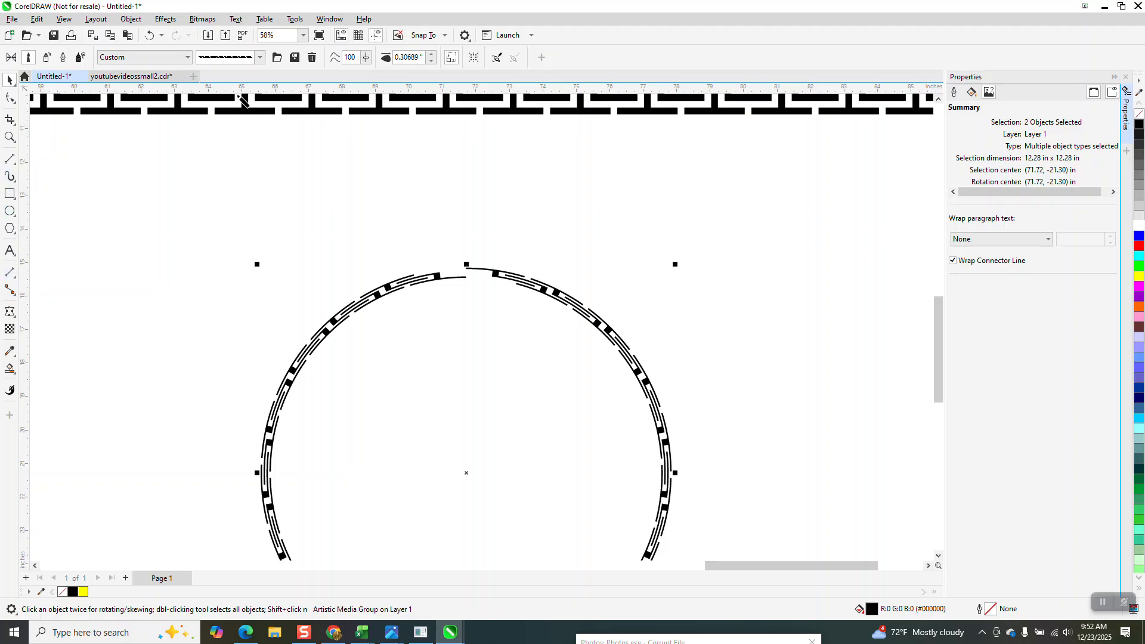
pyautogui.press('i')
pyautogui.doubleClick(418, 57)
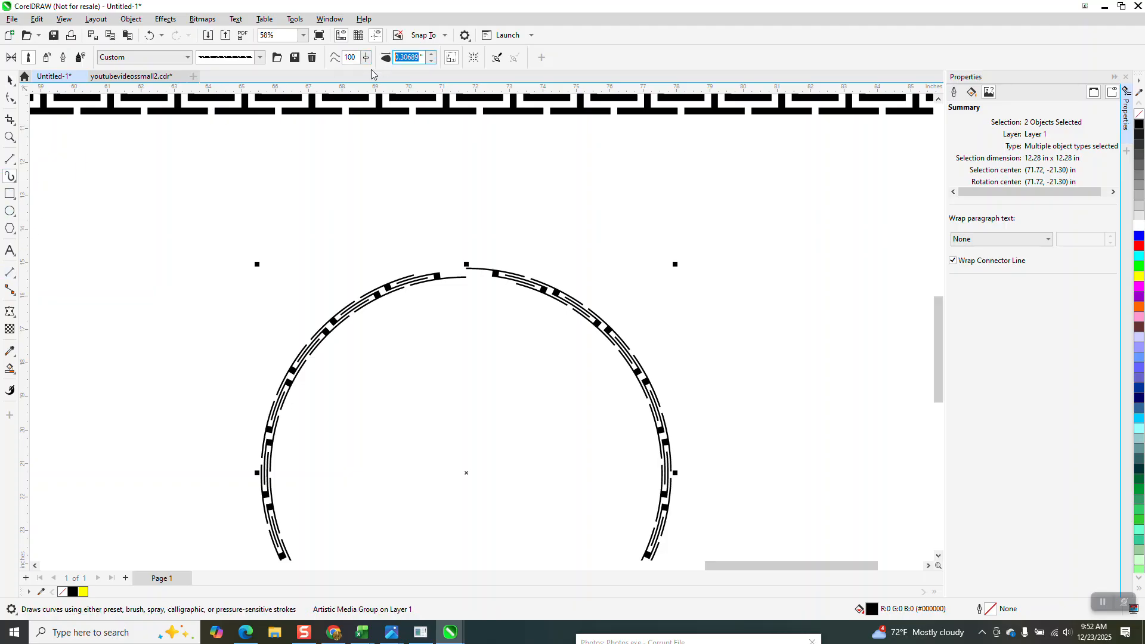
pyautogui.write('1')
pyautogui.press('Return')
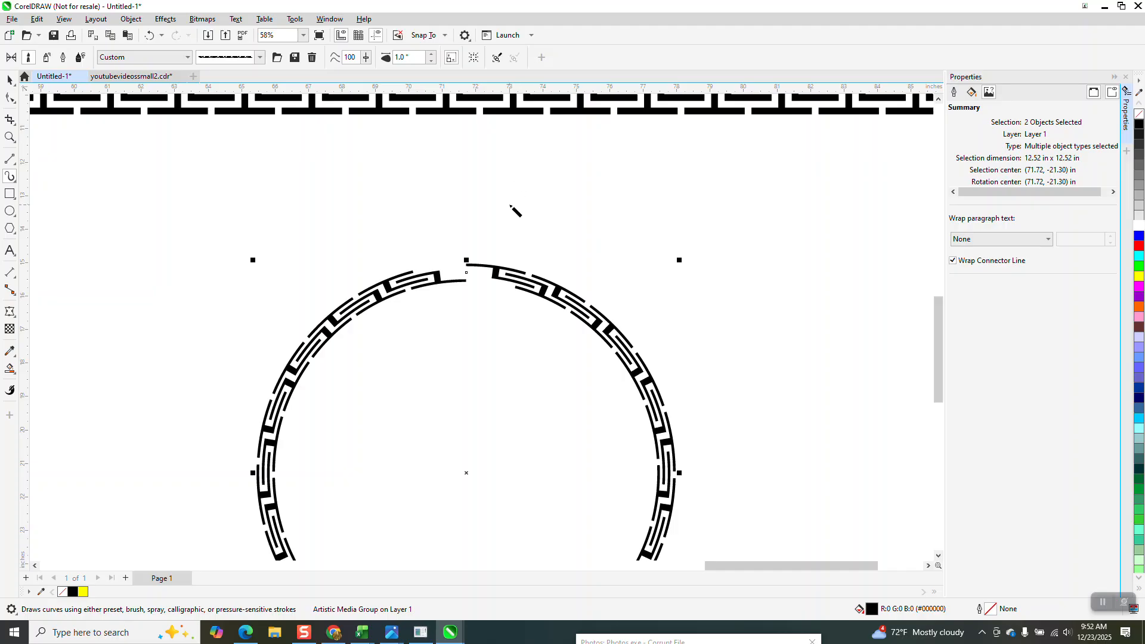
pyautogui.scroll(-1, 446, 167)
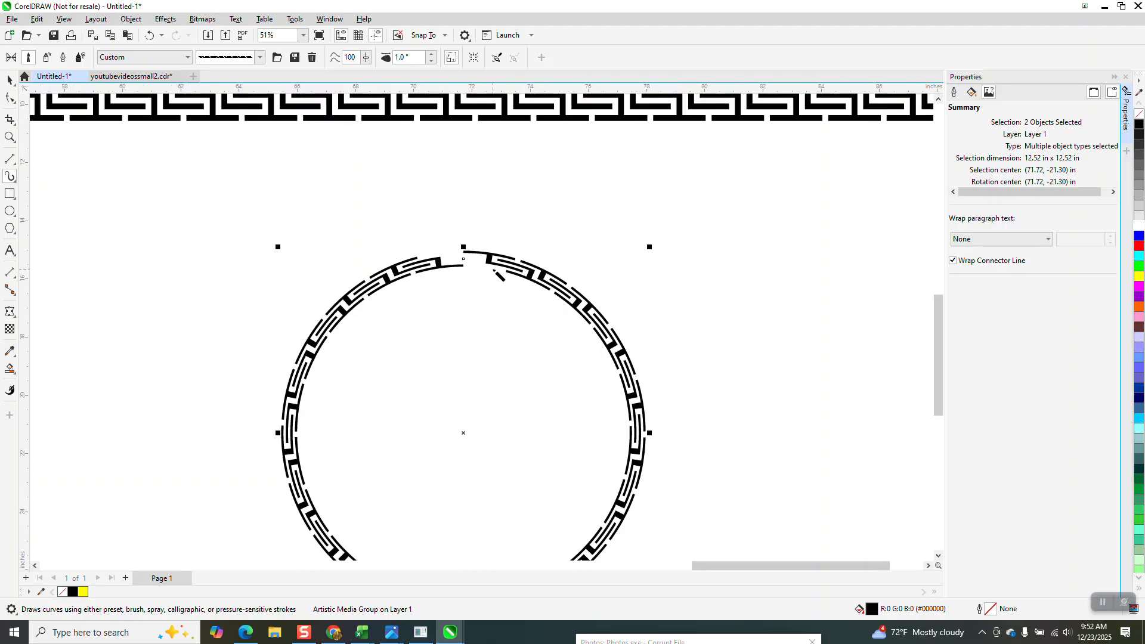
pyautogui.scroll(-2, 491, 262)
pyautogui.scroll(-1, 491, 263)
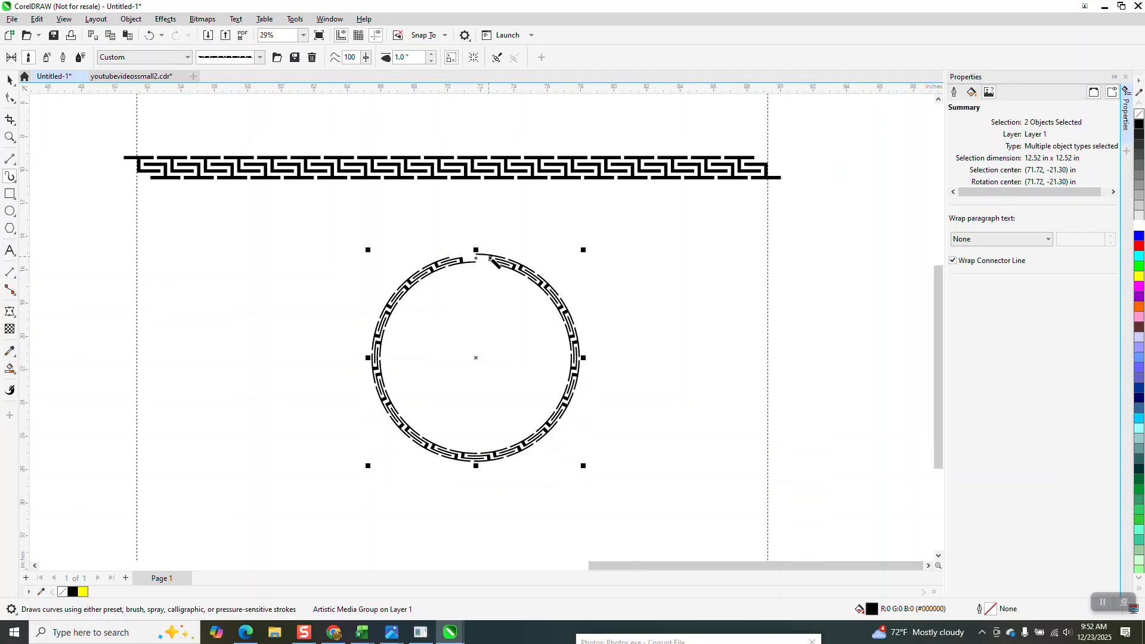
pyautogui.scroll(-2, 492, 262)
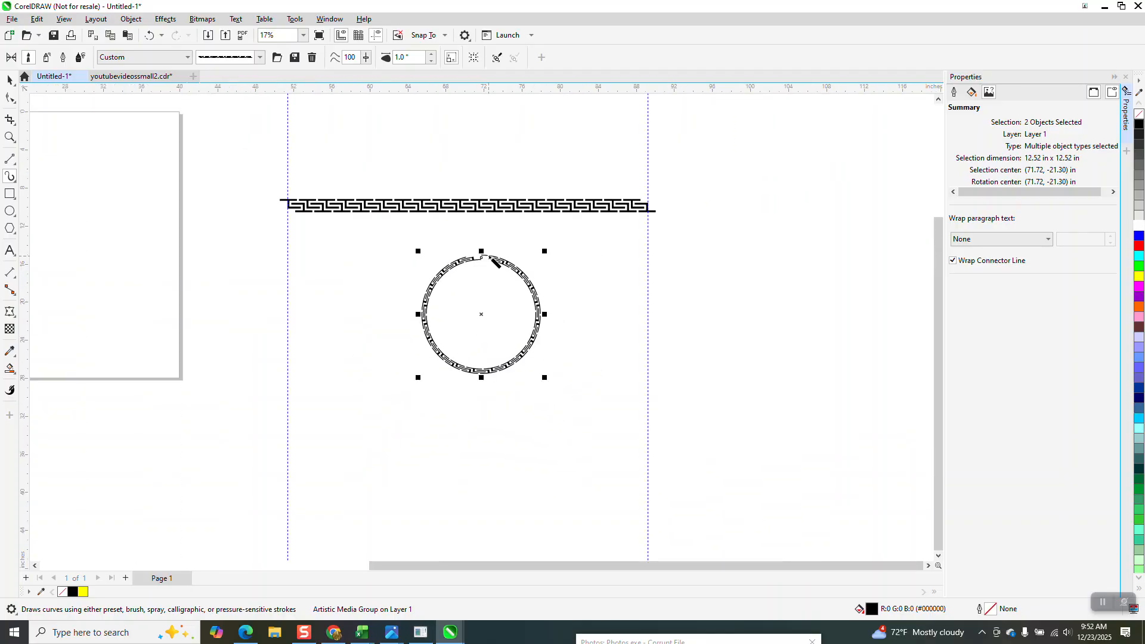
# - Draw a freehand S-shaped curve about 39 in wide and 11.5 in high below the circle
pyautogui.click(11, 159)
pyautogui.click(51, 158)
pyautogui.moveTo(339, 444)
pyautogui.mouseDown()
pyautogui.moveTo(356, 410)
pyautogui.moveTo(393, 404)
pyautogui.moveTo(497, 418)
pyautogui.moveTo(675, 380)
pyautogui.moveTo(711, 335)
pyautogui.mouseUp()
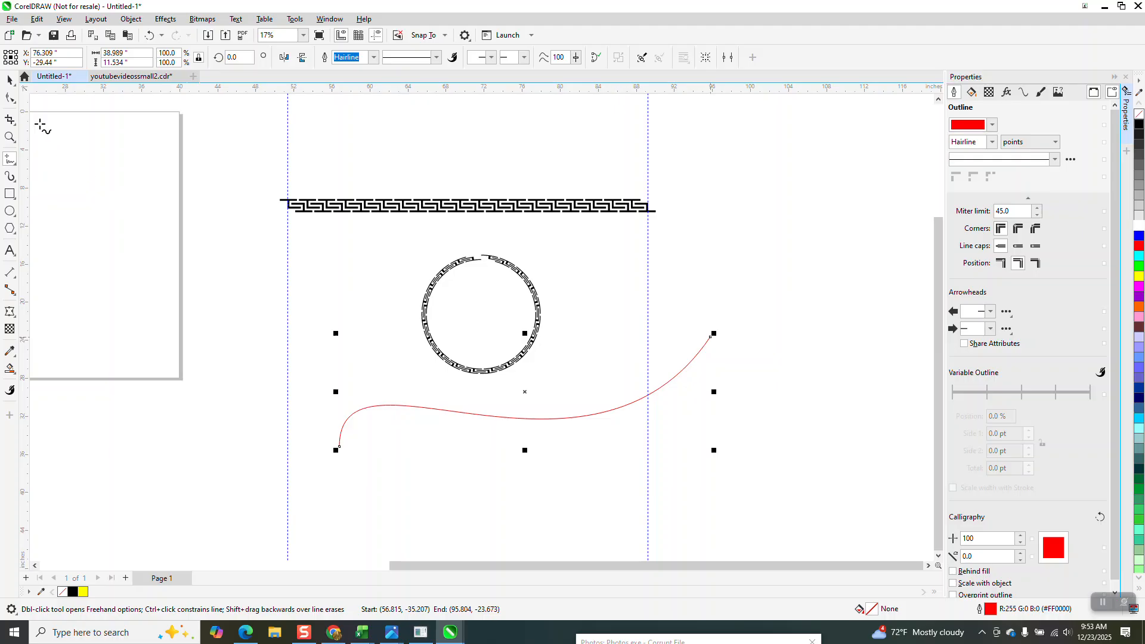
# - Adjust the curve's start handle and pull its upper end node inward for a curve length of about 38 in
pyautogui.click(10, 97)
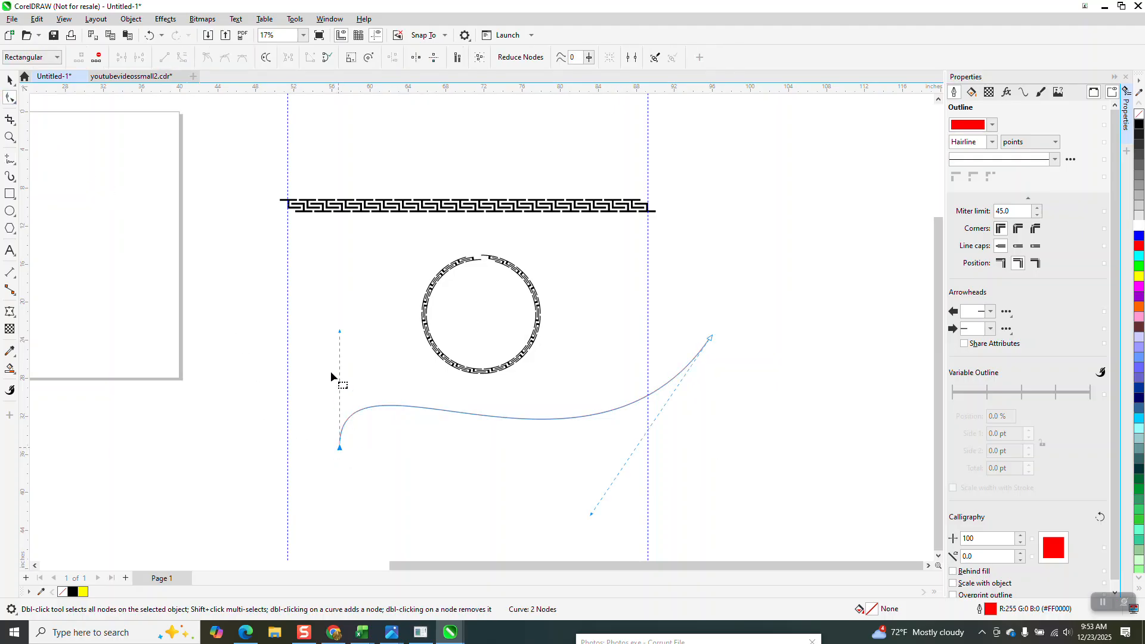
pyautogui.moveTo(339, 334); pyautogui.dragTo(380, 366)
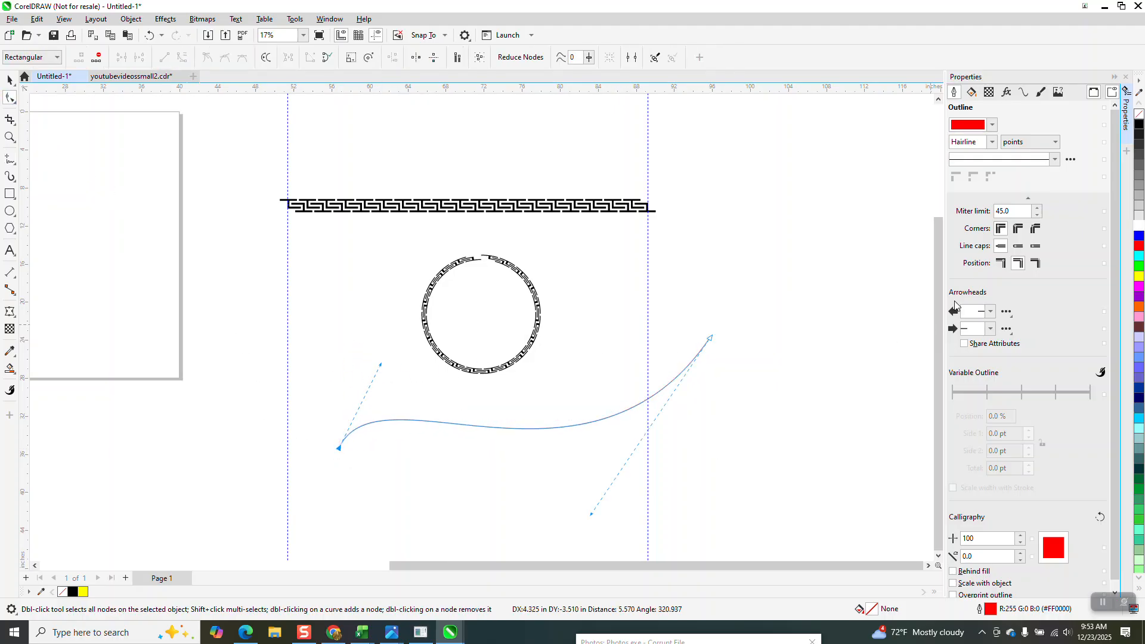
pyautogui.click(1023, 93)
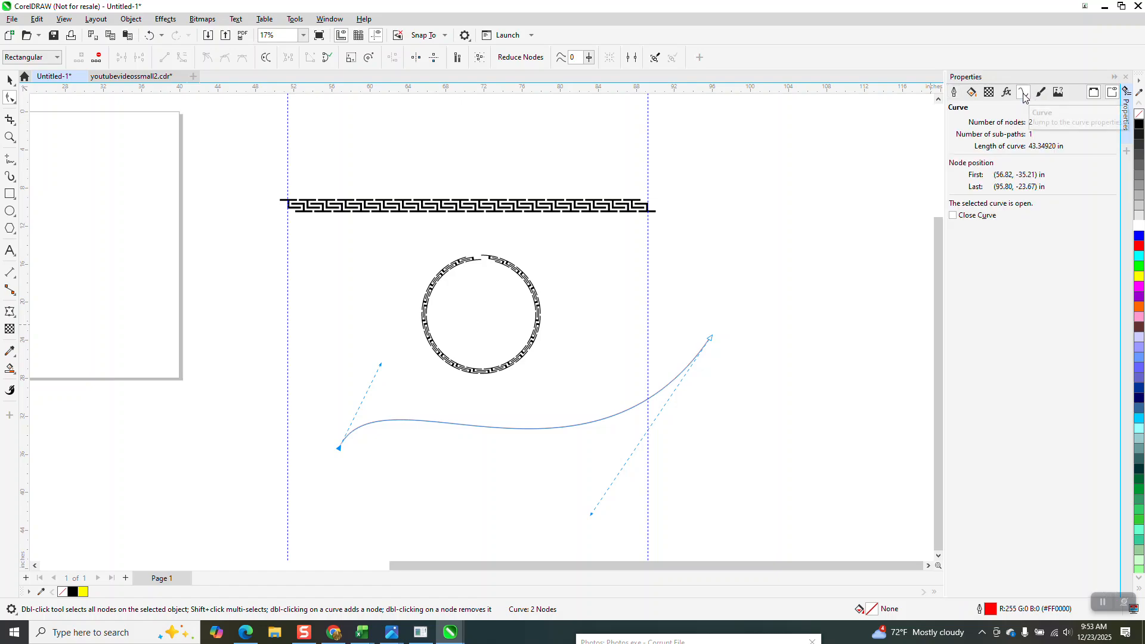
pyautogui.moveTo(711, 339); pyautogui.dragTo(658, 373)
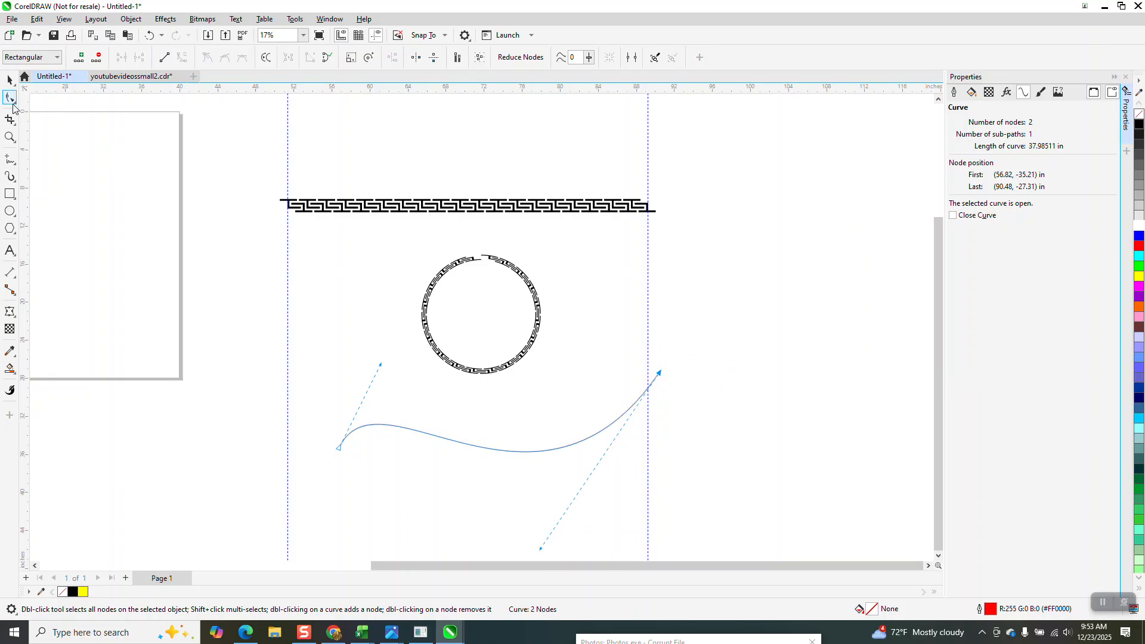
# - Apply the custom key border brush along the curve at a 1.01 in width and inspect both ends
pyautogui.click(10, 176)
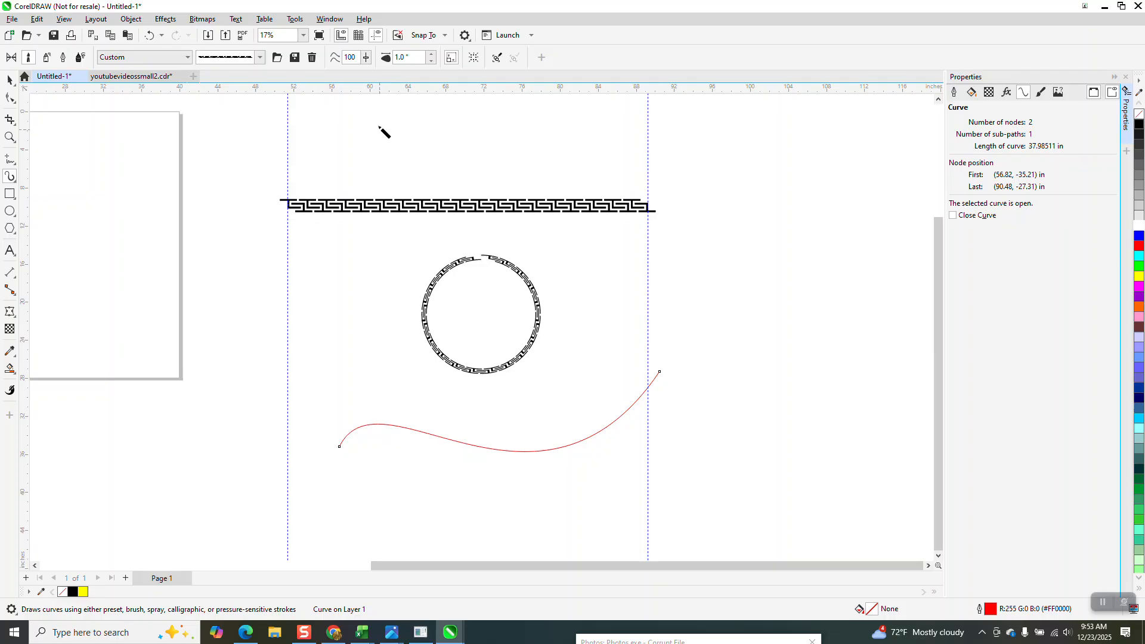
pyautogui.click(433, 57)
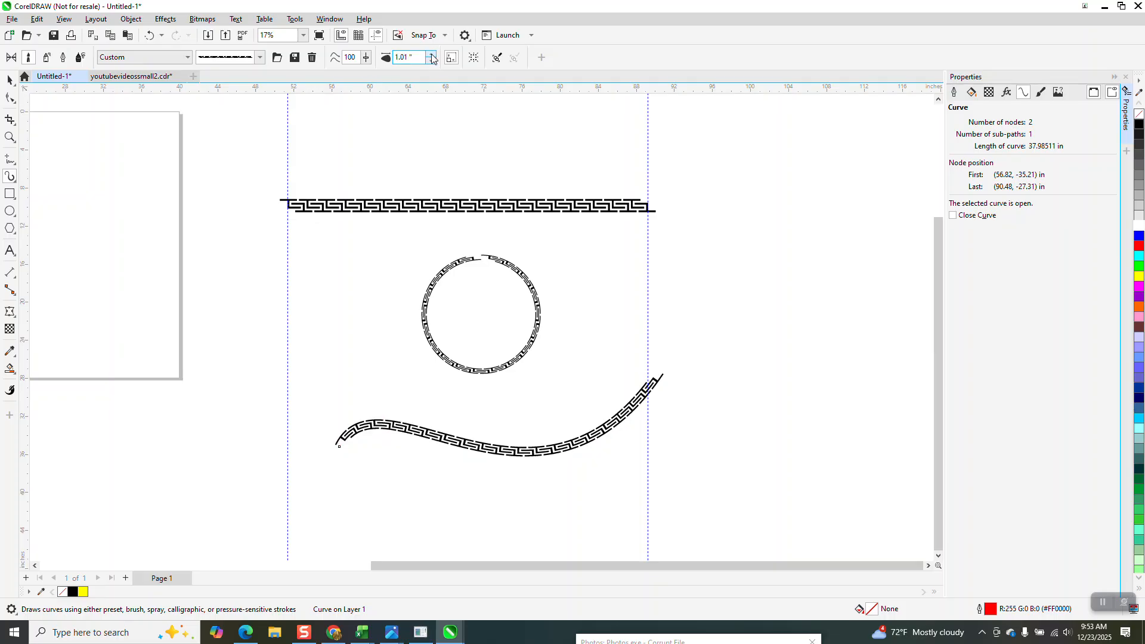
pyautogui.click(9, 138)
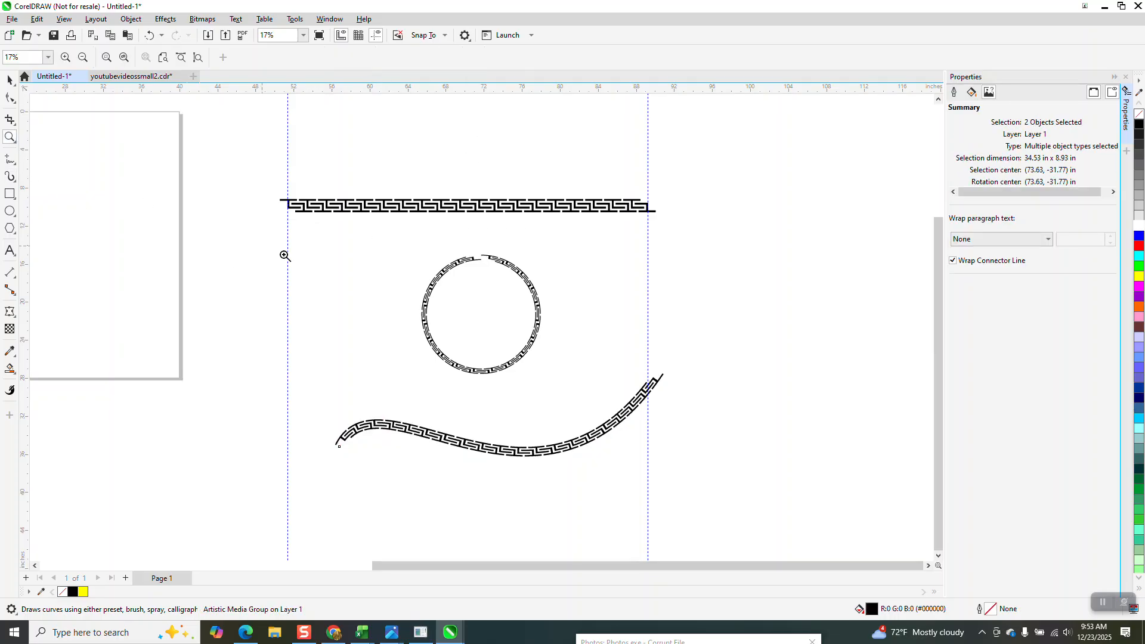
pyautogui.moveTo(309, 335); pyautogui.dragTo(501, 456)
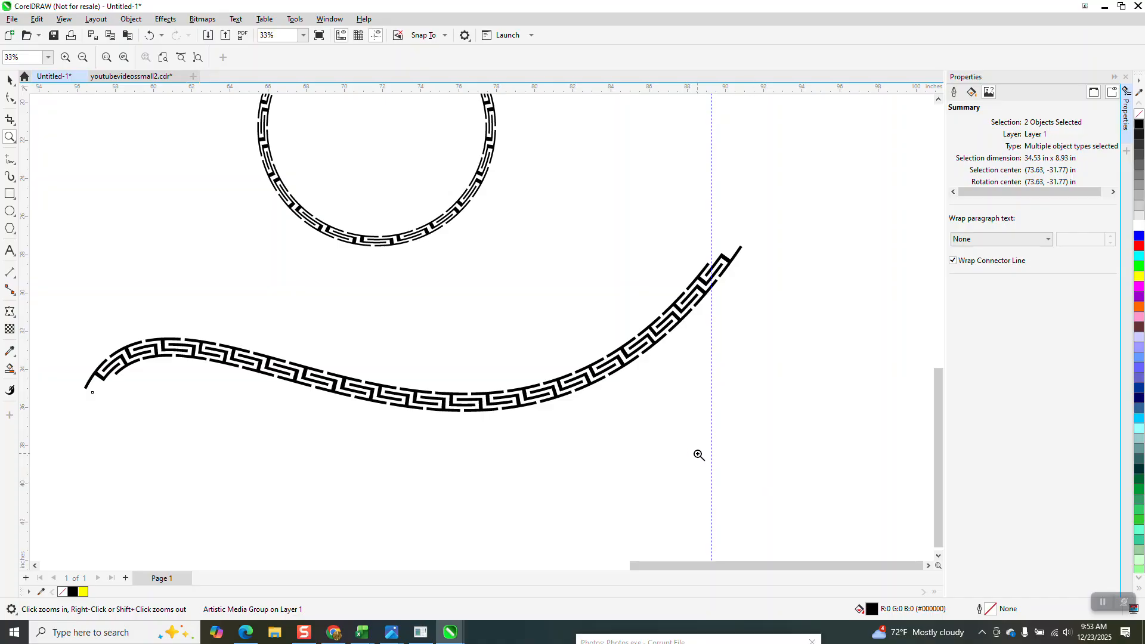
pyautogui.scroll(-3, 522, 364)
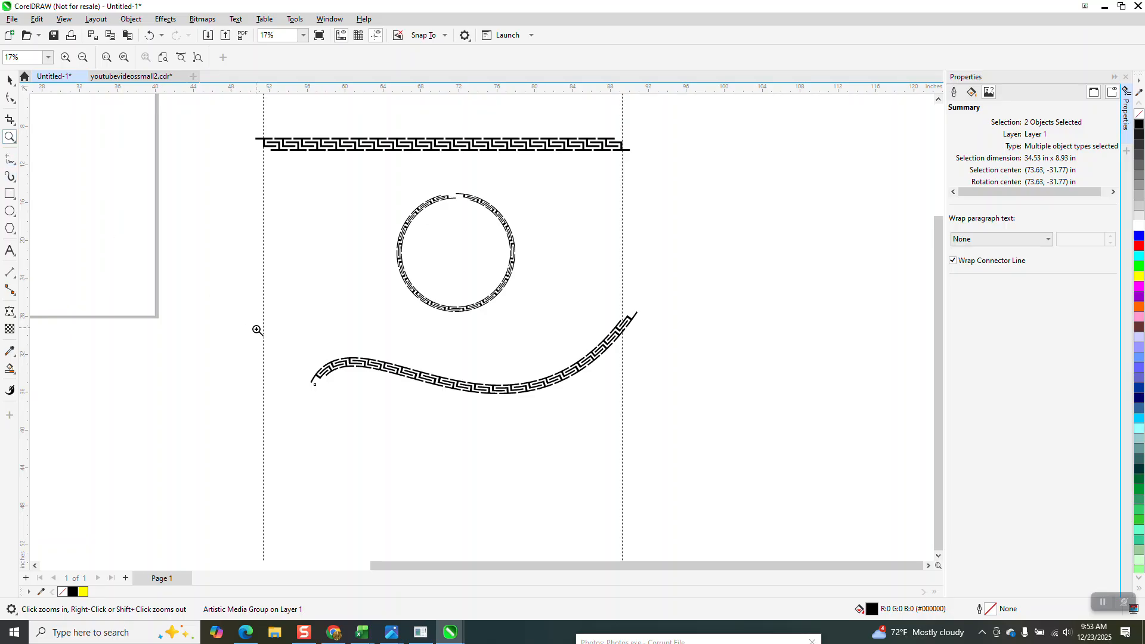
pyautogui.moveTo(285, 357); pyautogui.dragTo(422, 427)
pyautogui.scroll(-6, 332, 375)
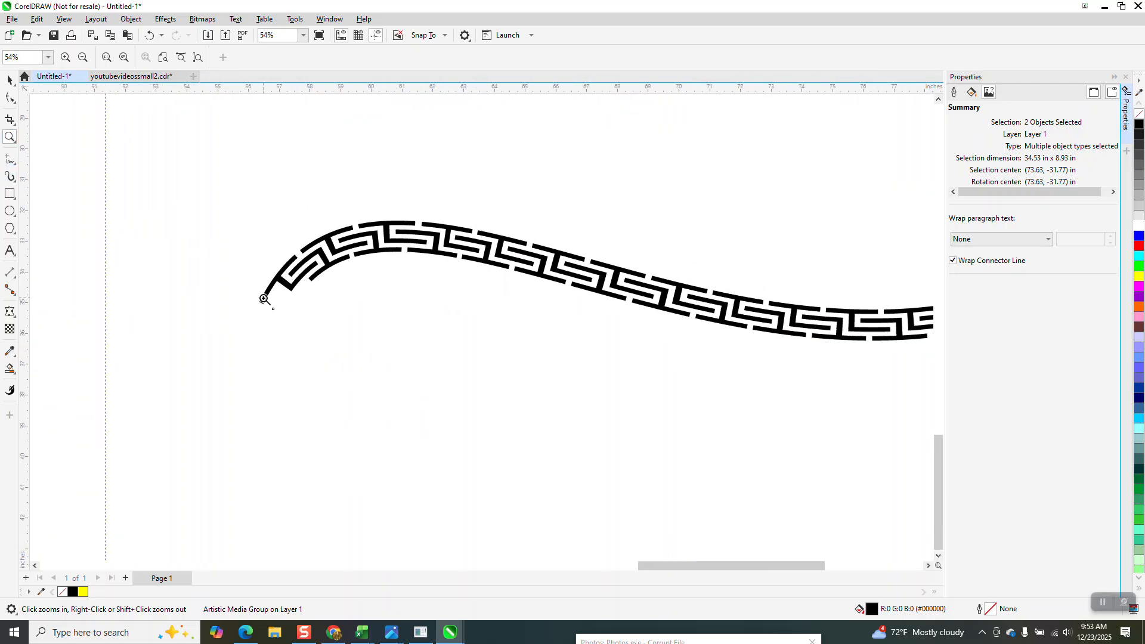
pyautogui.scroll(-1, 260, 308)
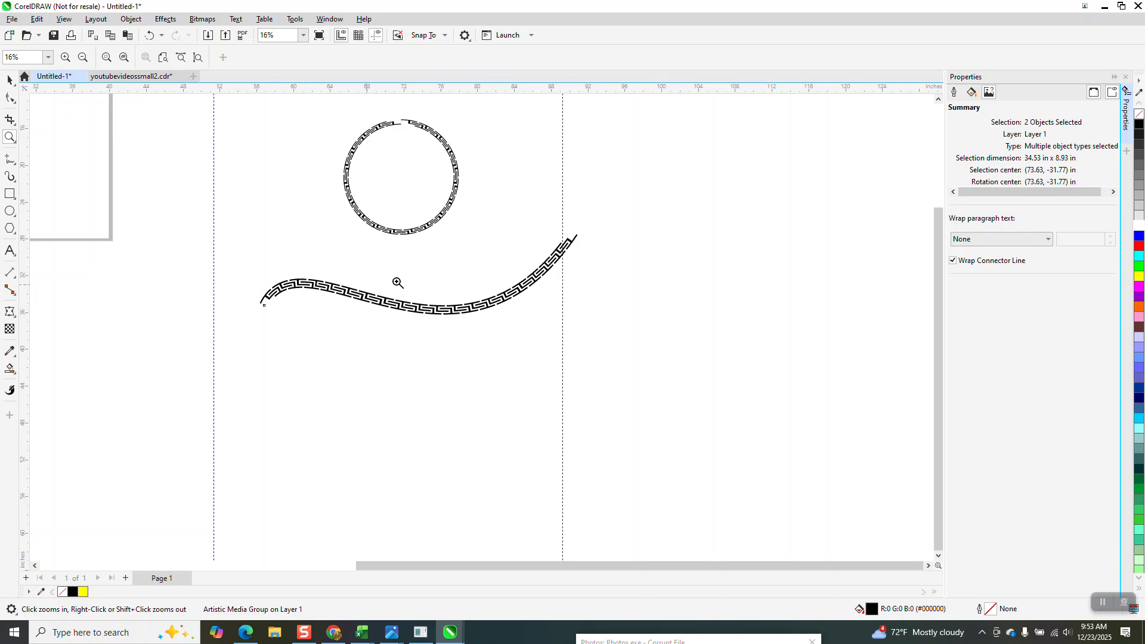
pyautogui.scroll(5, 583, 247)
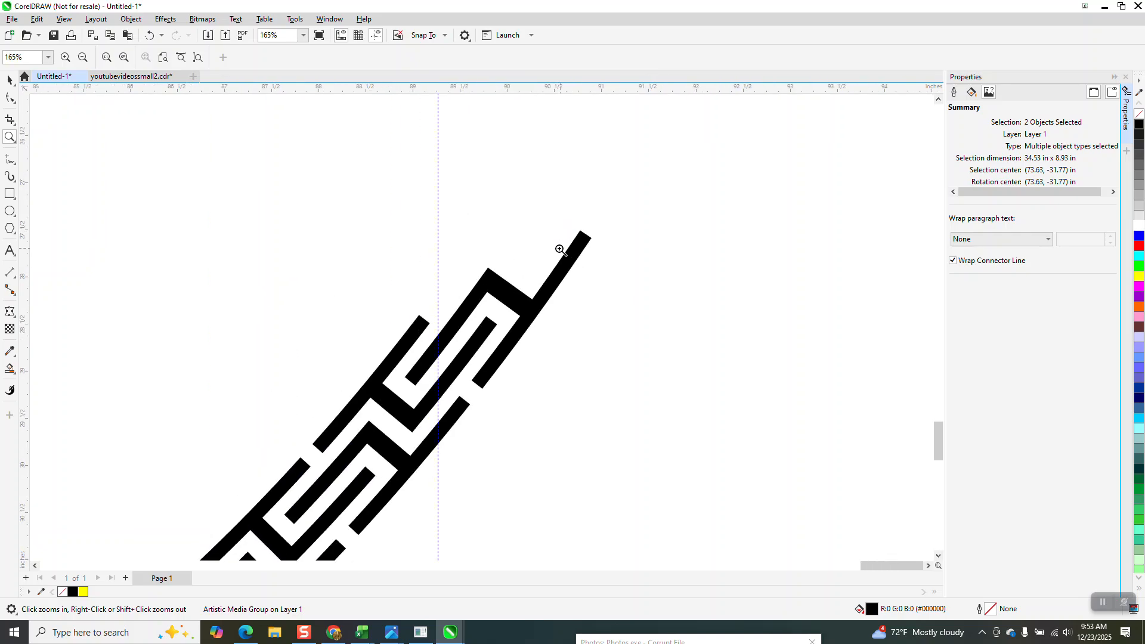
pyautogui.scroll(-5, 495, 302)
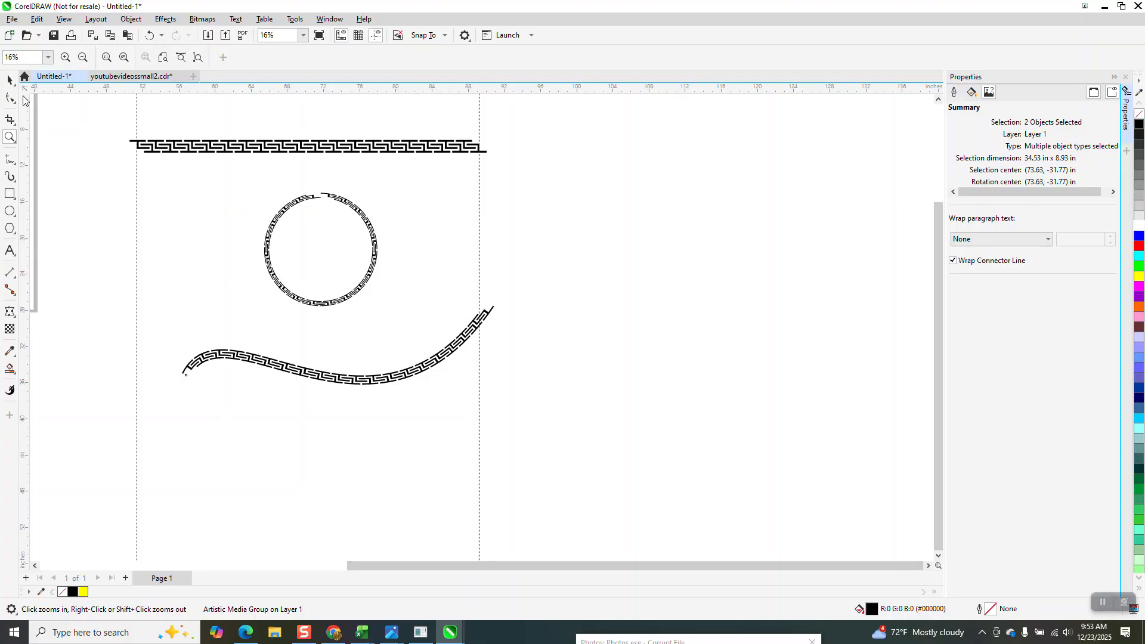
# - Break the curved border's artistic media apart and move its red path down and away from the border
pyautogui.press('space')
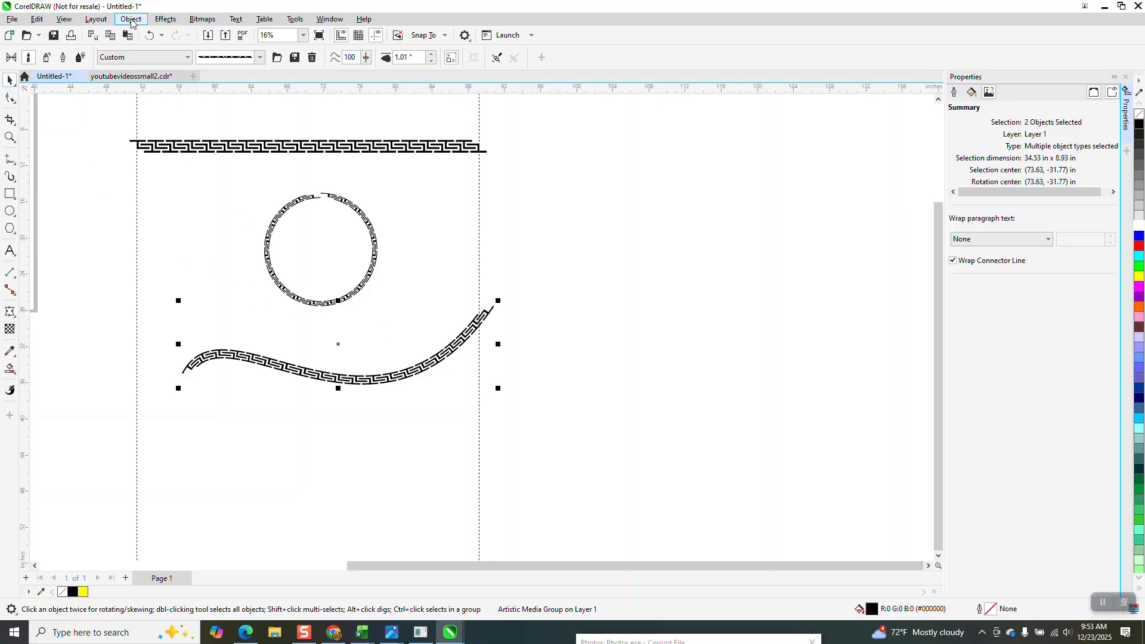
pyautogui.click(131, 20)
pyautogui.click(183, 295)
pyautogui.click(558, 300)
pyautogui.moveTo(489, 310); pyautogui.dragTo(742, 375)
# - Show the curved border as black hairline outlines without fill and examine its upper end
pyautogui.press('Tab')
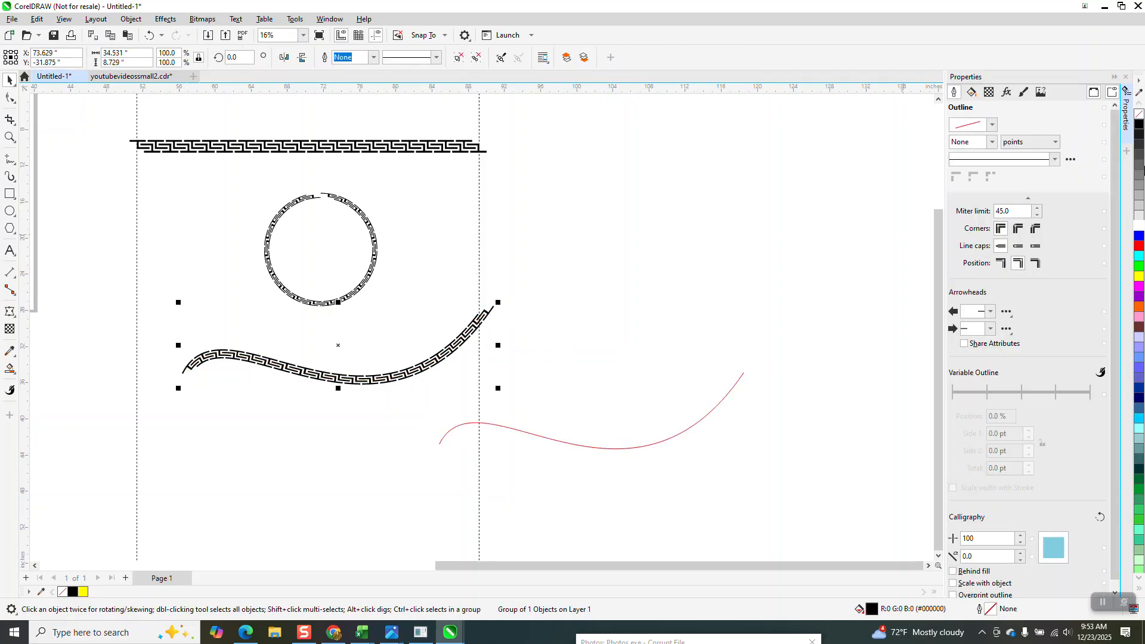
pyautogui.rightClick(1139, 119)
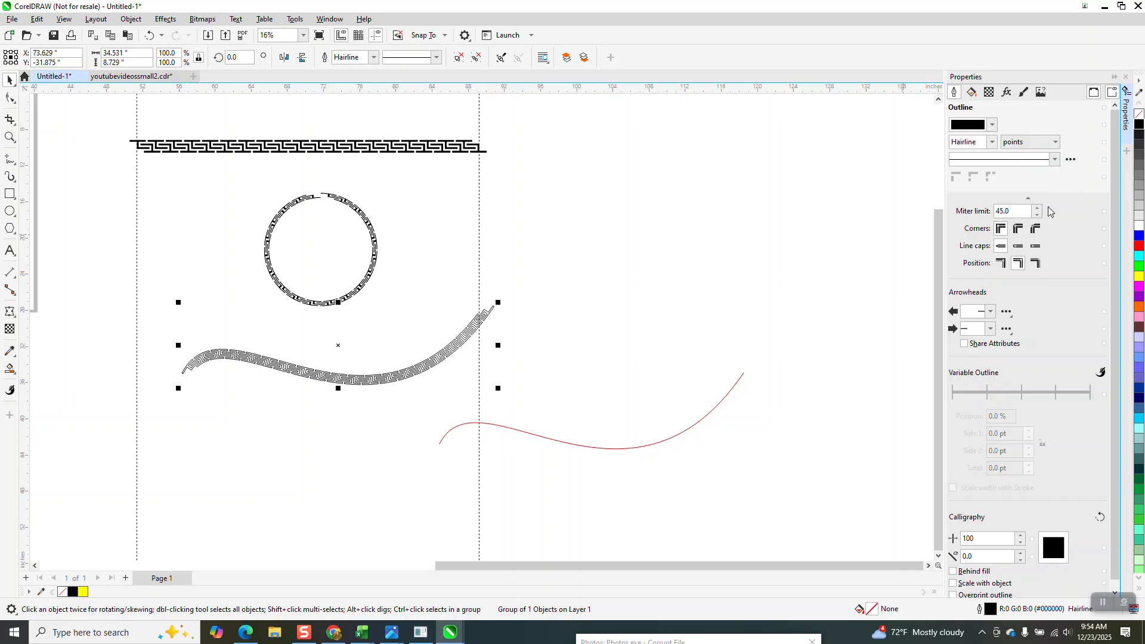
pyautogui.click(16, 138)
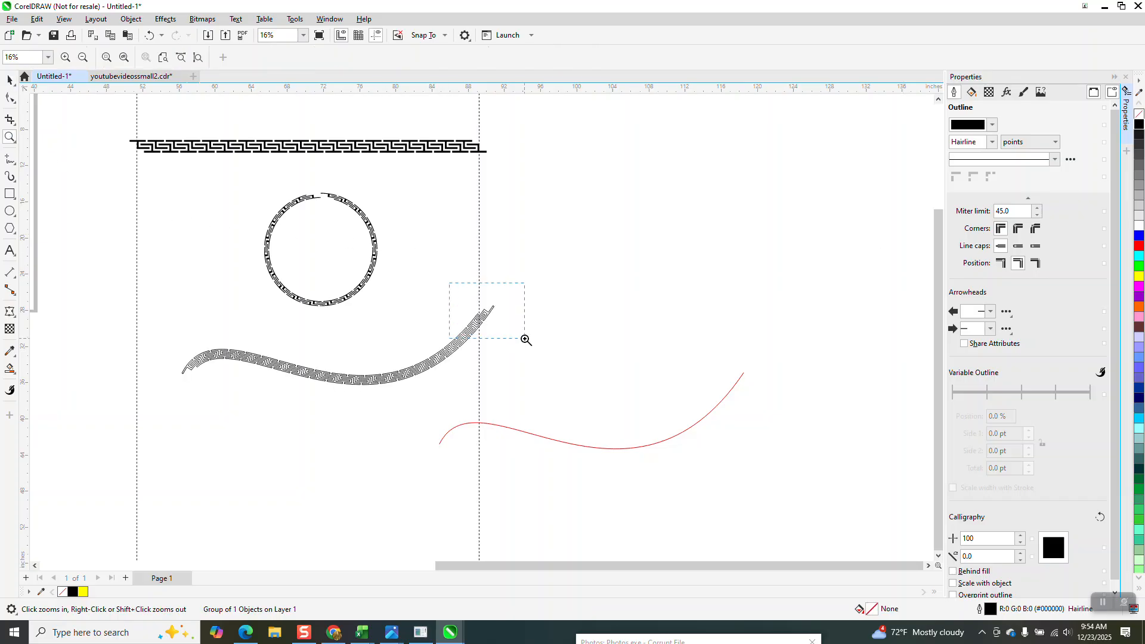
pyautogui.moveTo(525, 339); pyautogui.dragTo(526, 340)
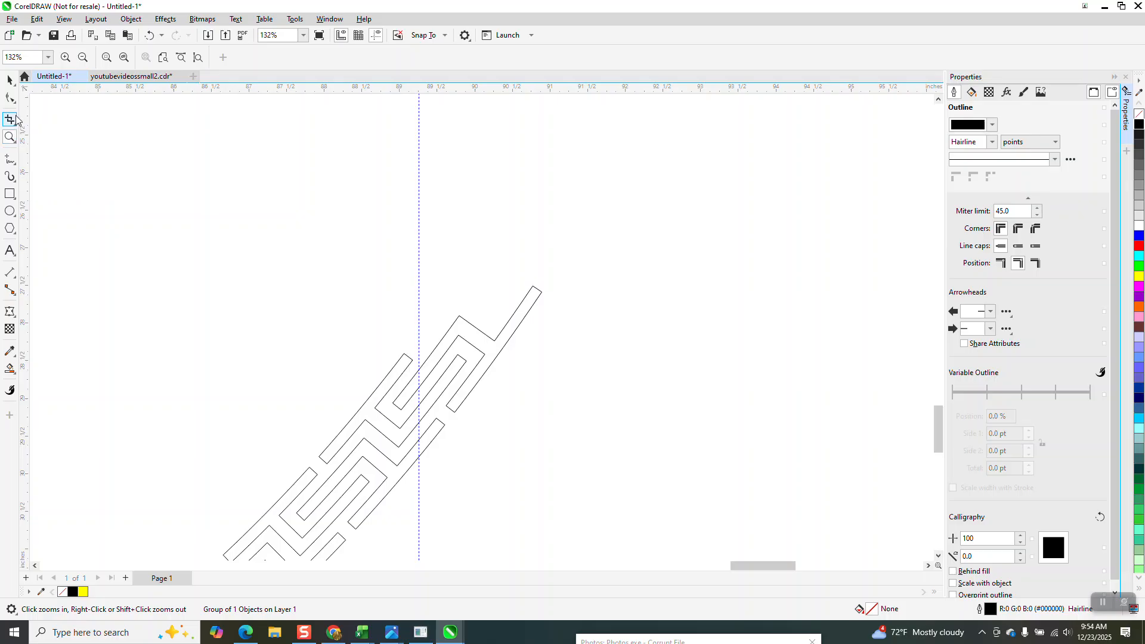
# - Draw a 2-point line across the upper end tail, from the inner corner perpendicular to the outer edge
pyautogui.click(15, 164)
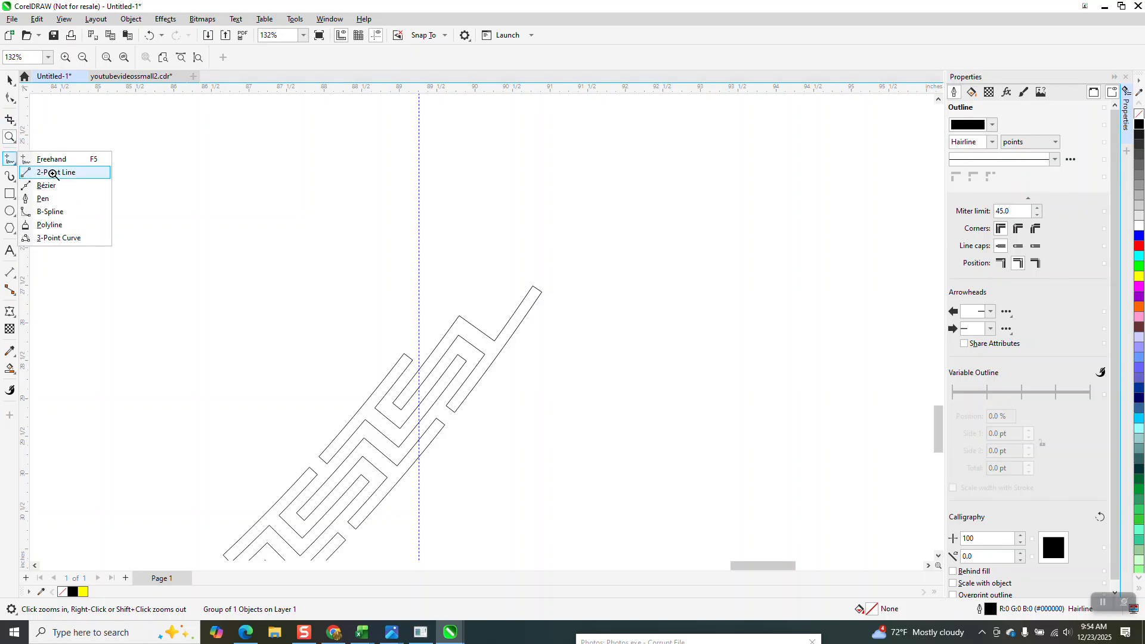
pyautogui.click(53, 173)
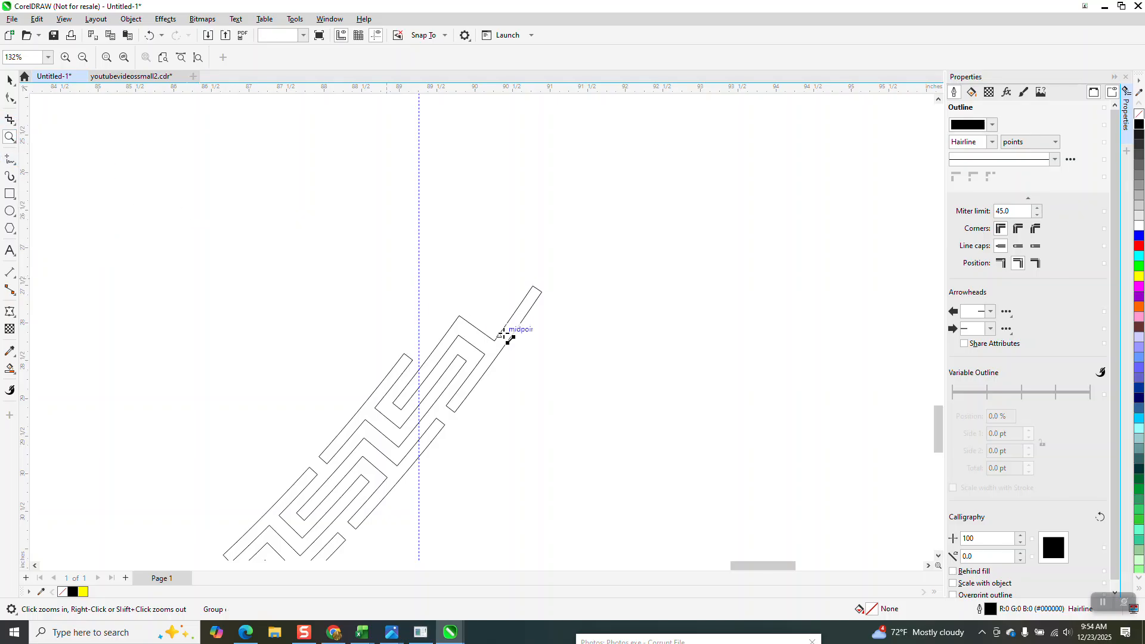
pyautogui.click(10, 139)
pyautogui.moveTo(435, 312); pyautogui.dragTo(606, 395)
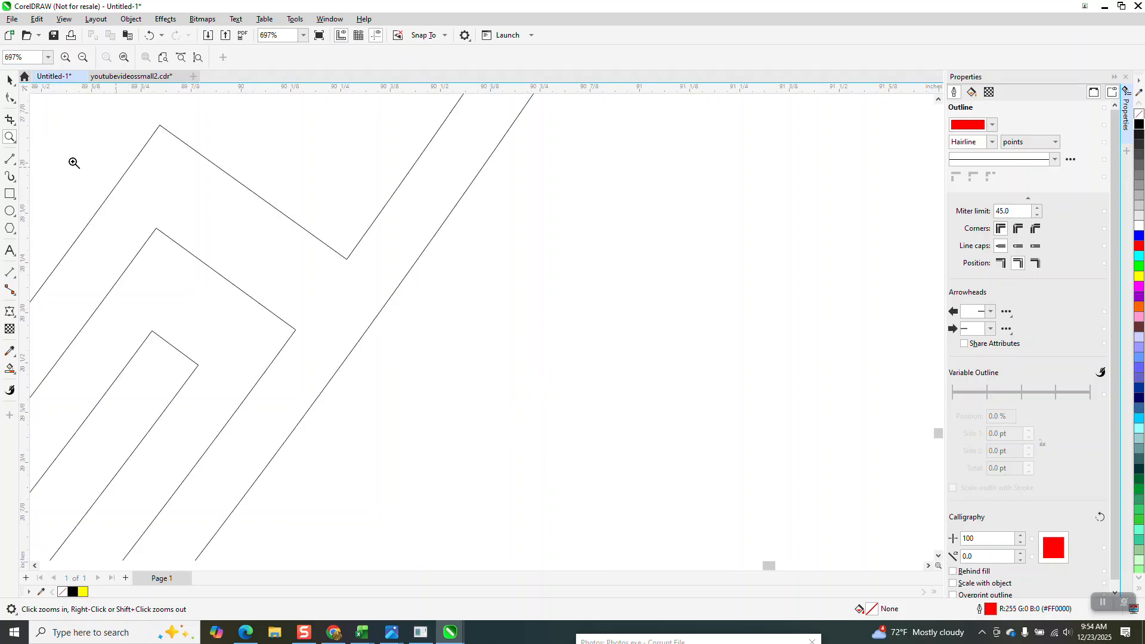
pyautogui.click(9, 160)
pyautogui.moveTo(349, 259); pyautogui.dragTo(394, 292)
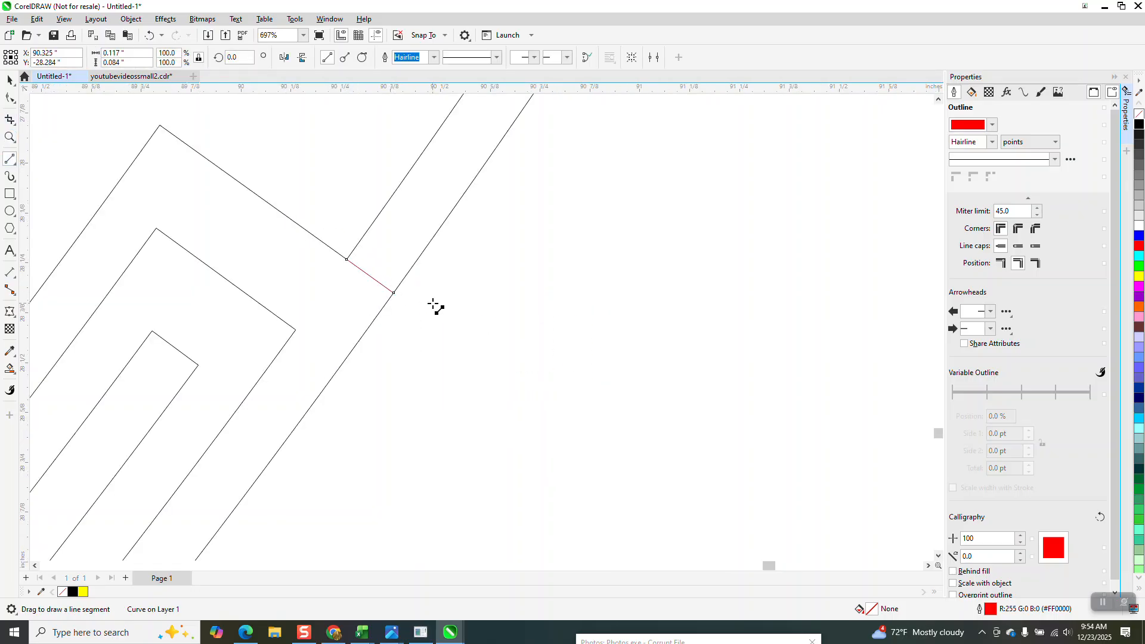
# - Remove the tail beyond the short closing line with Virtual Segment Delete
pyautogui.click(15, 126)
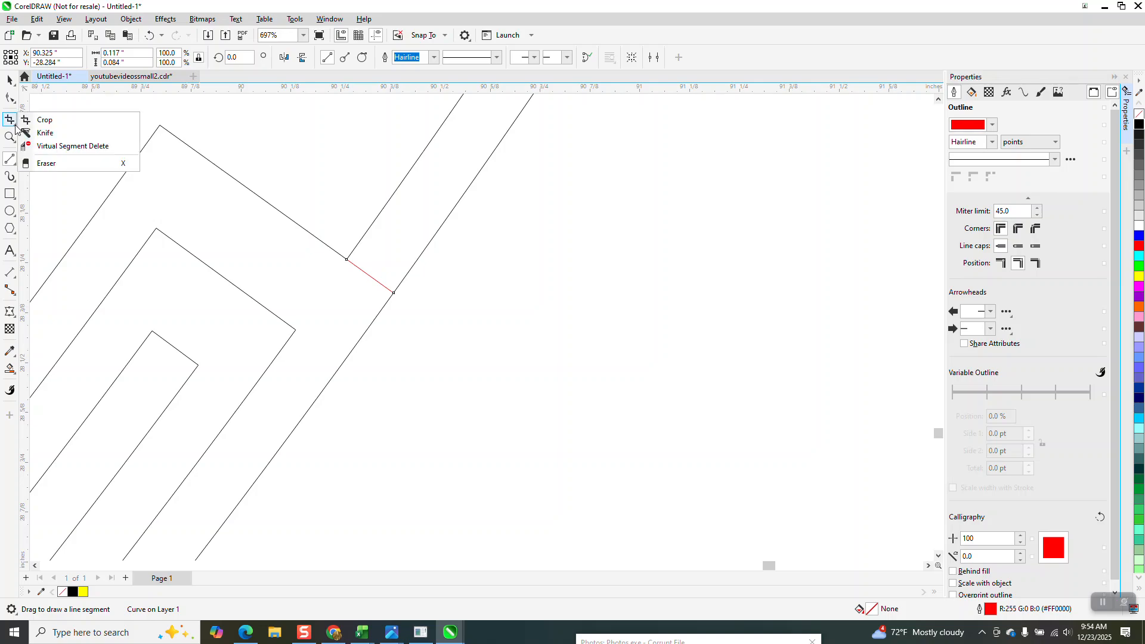
pyautogui.click(59, 145)
pyautogui.moveTo(384, 179); pyautogui.dragTo(464, 219)
pyautogui.scroll(-8, 463, 220)
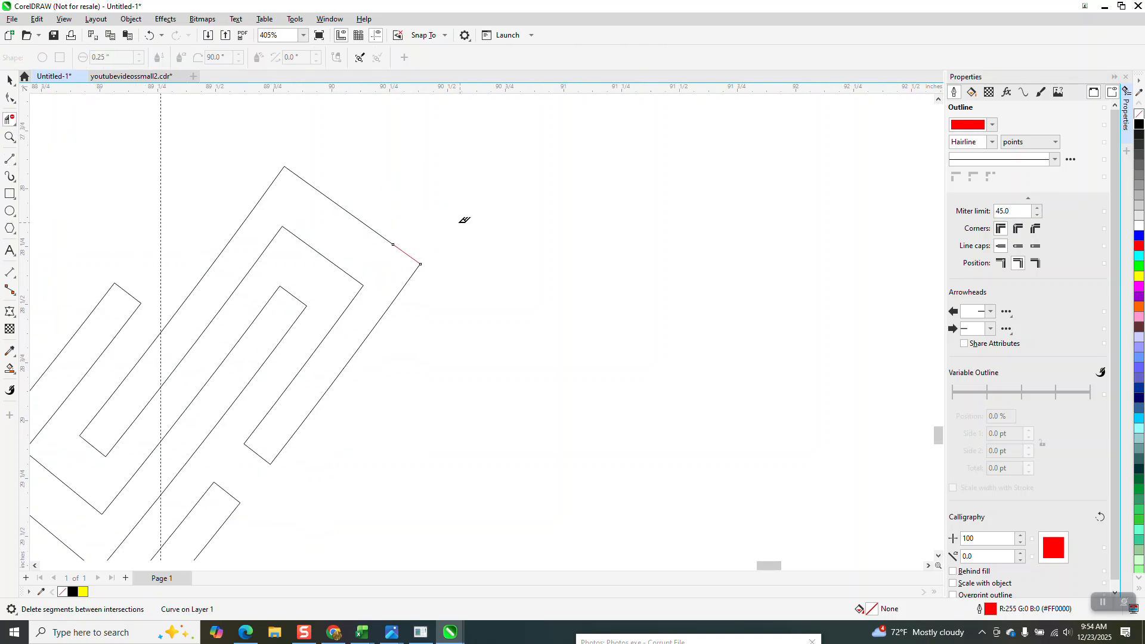
# - Delete the circular key border above the curved one
pyautogui.scroll(-2, 456, 245)
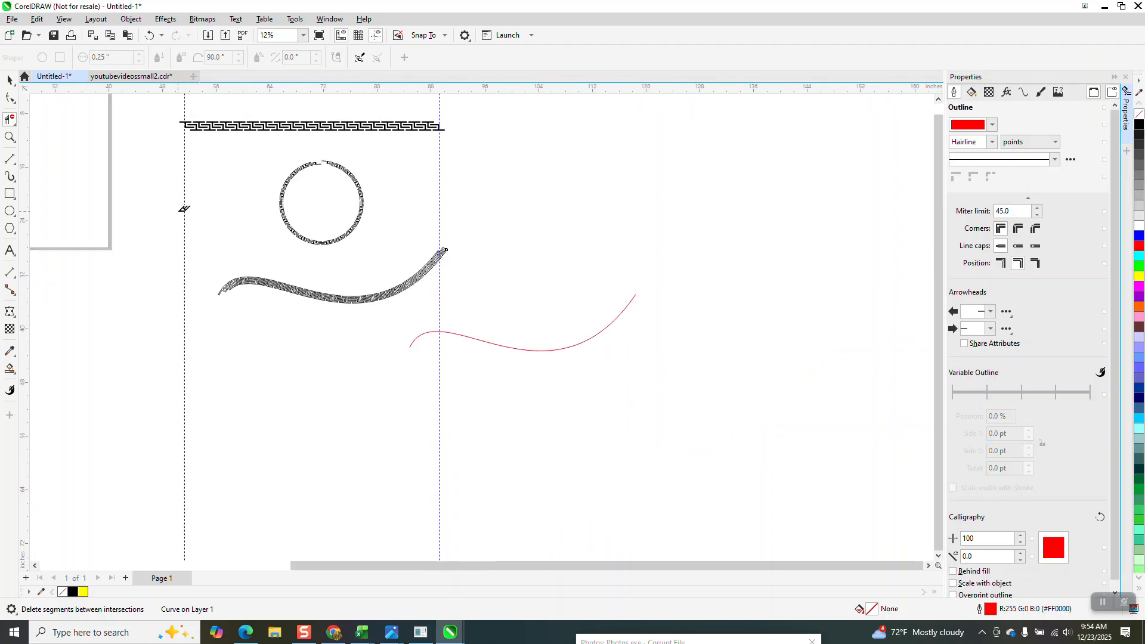
pyautogui.click(9, 79)
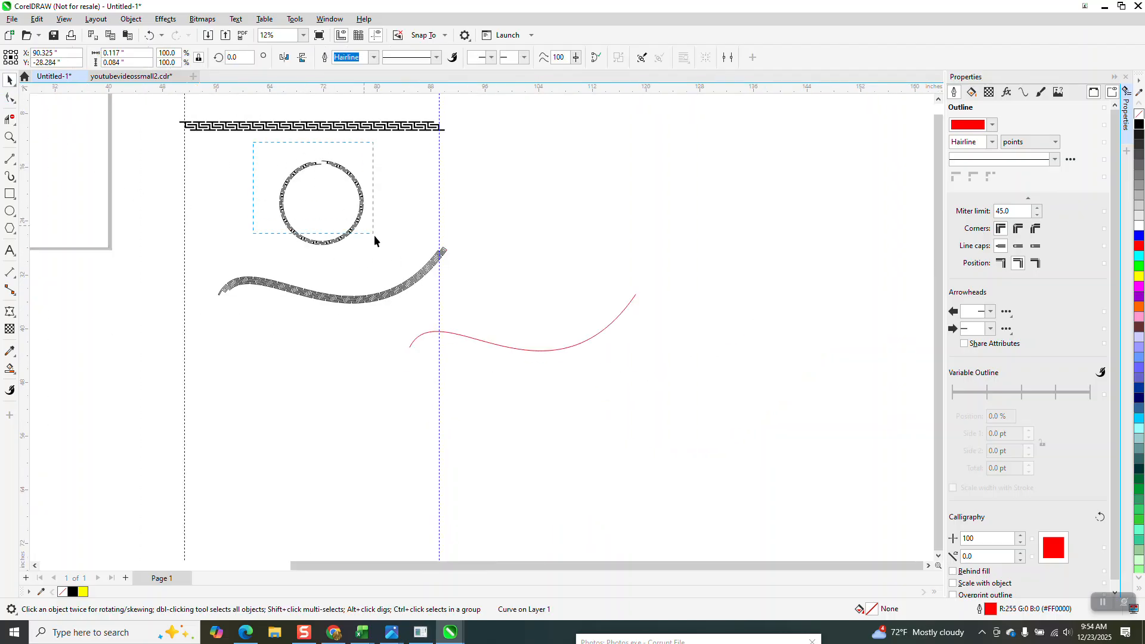
pyautogui.click(383, 252)
pyautogui.press('Delete')
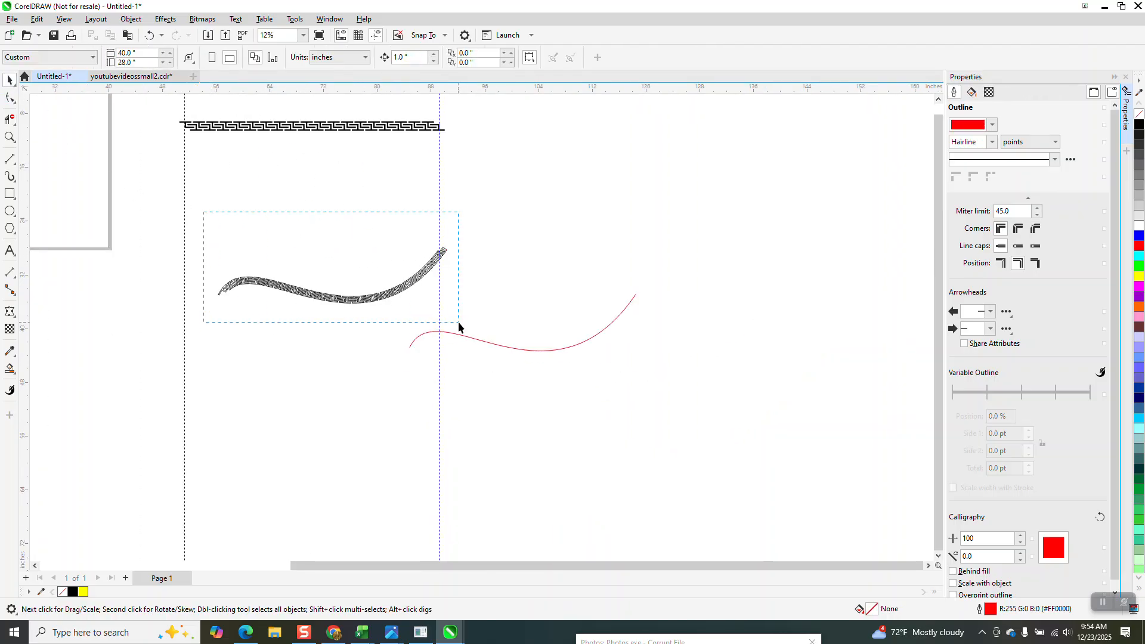
# - Try a black fill on the curved key border to check its ends, and undo the fill
pyautogui.moveTo(459, 326); pyautogui.dragTo(459, 327)
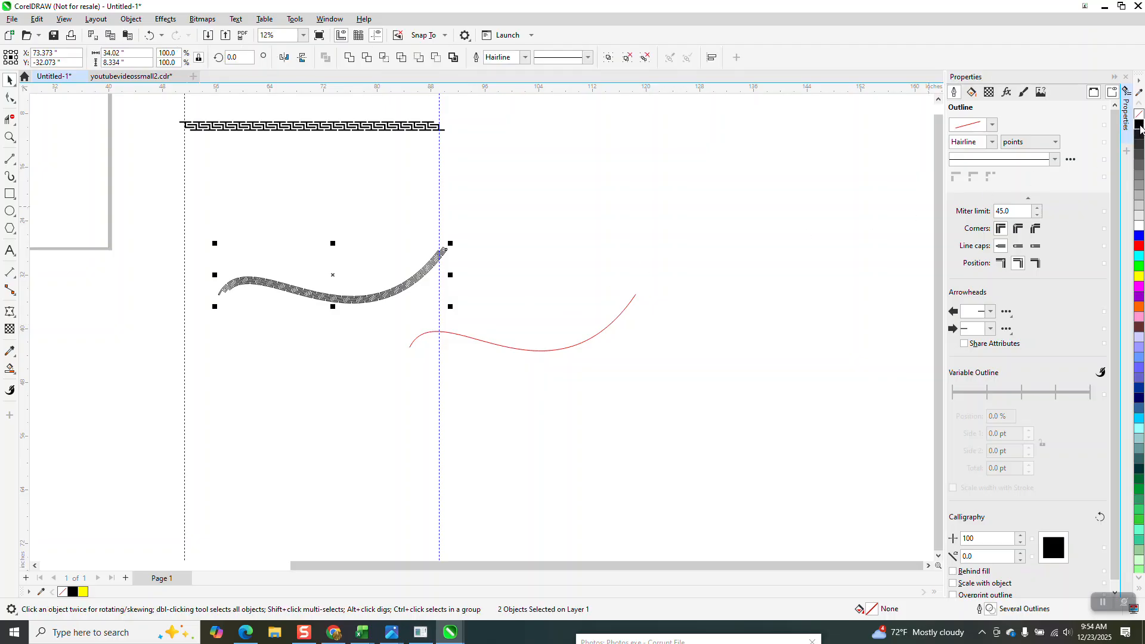
pyautogui.click(1139, 126)
pyautogui.click(10, 137)
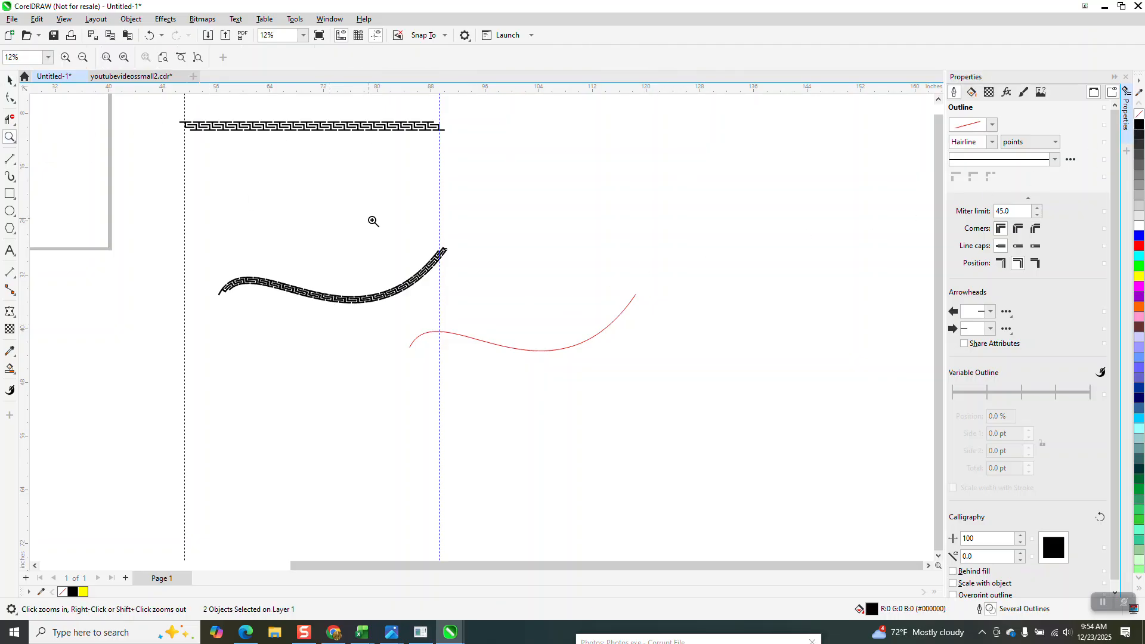
pyautogui.moveTo(373, 220); pyautogui.dragTo(471, 294)
pyautogui.scroll(-3, 475, 278)
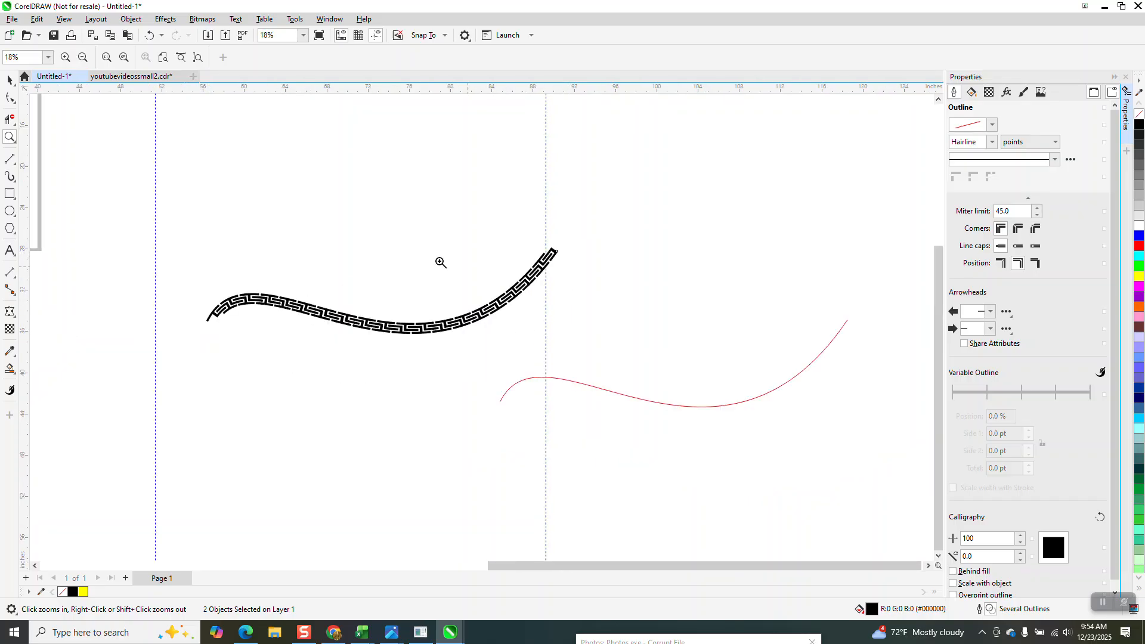
pyautogui.click(149, 34)
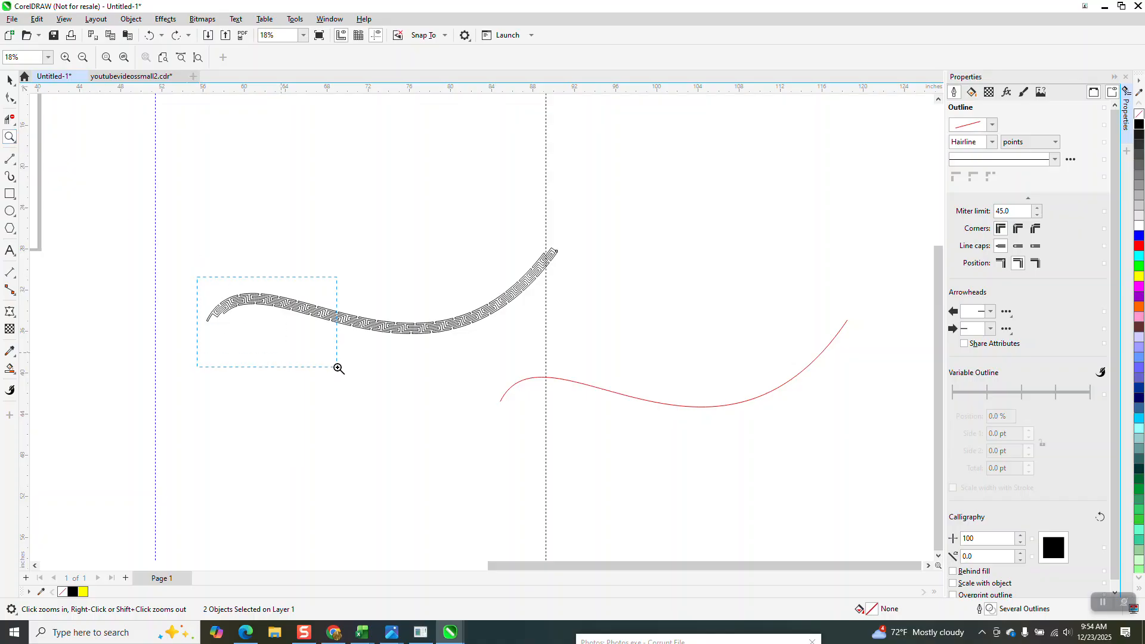
# - Draw a 2-point line across the tail at the curved border's lower end, from the inner corner to the outer edge
pyautogui.moveTo(339, 369); pyautogui.dragTo(339, 369)
pyautogui.click(9, 272)
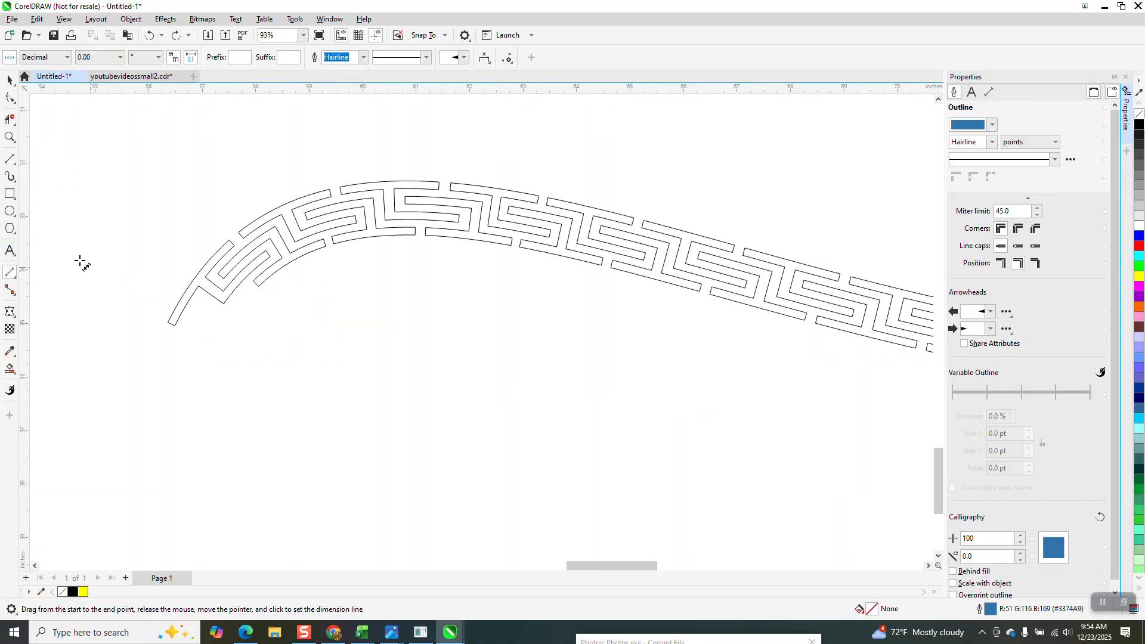
pyautogui.click(9, 137)
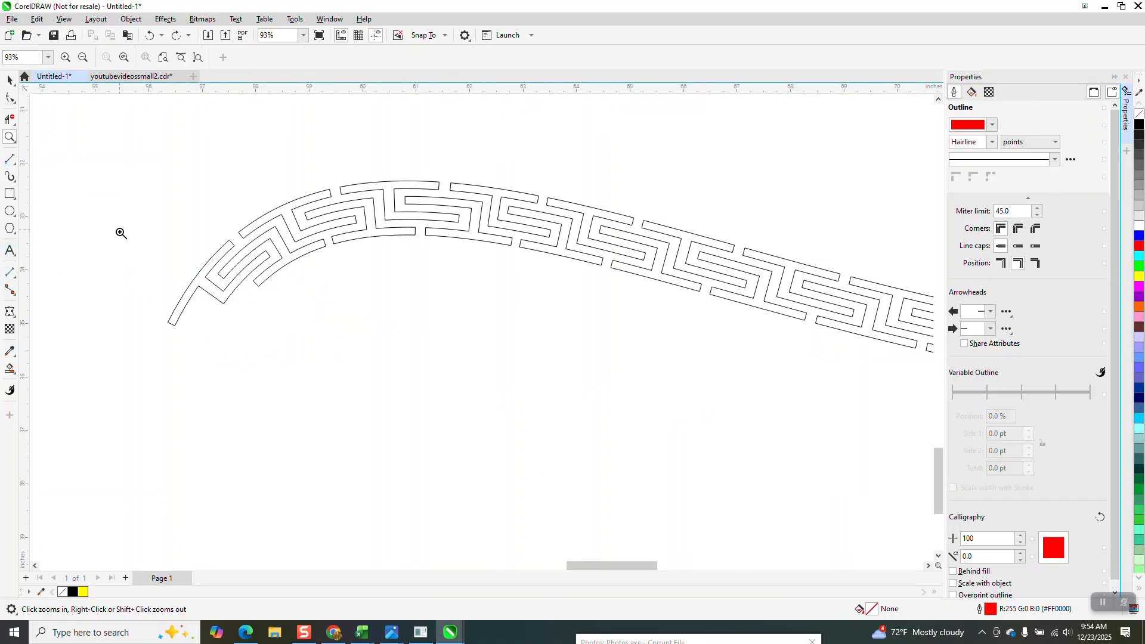
pyautogui.moveTo(121, 234); pyautogui.dragTo(291, 350)
pyautogui.click(12, 161)
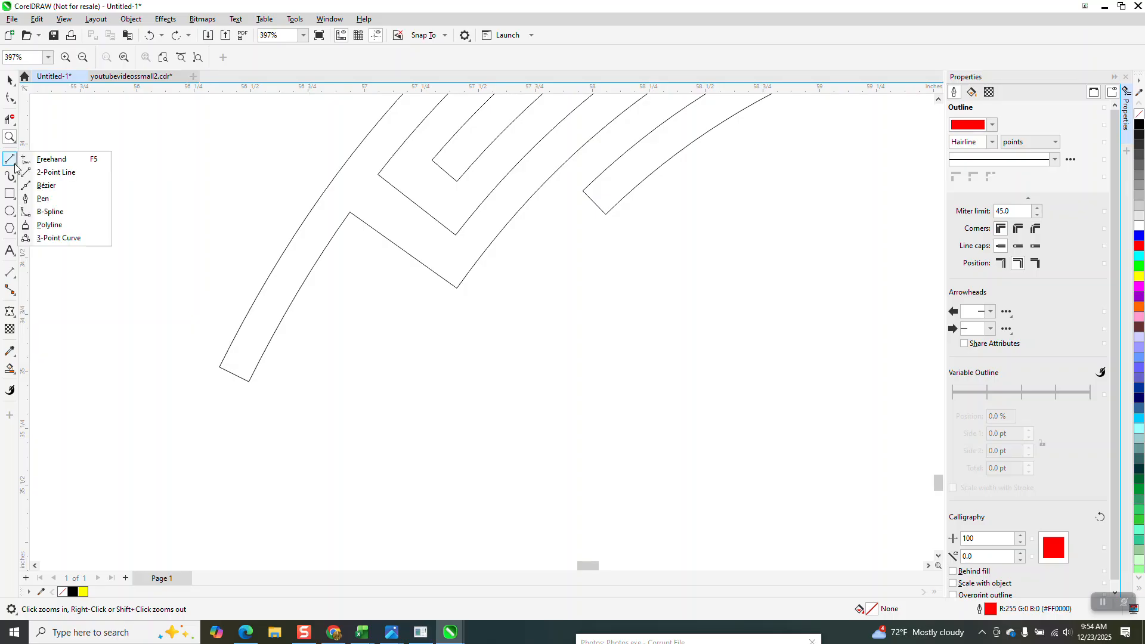
pyautogui.click(56, 172)
pyautogui.moveTo(351, 212); pyautogui.dragTo(323, 194)
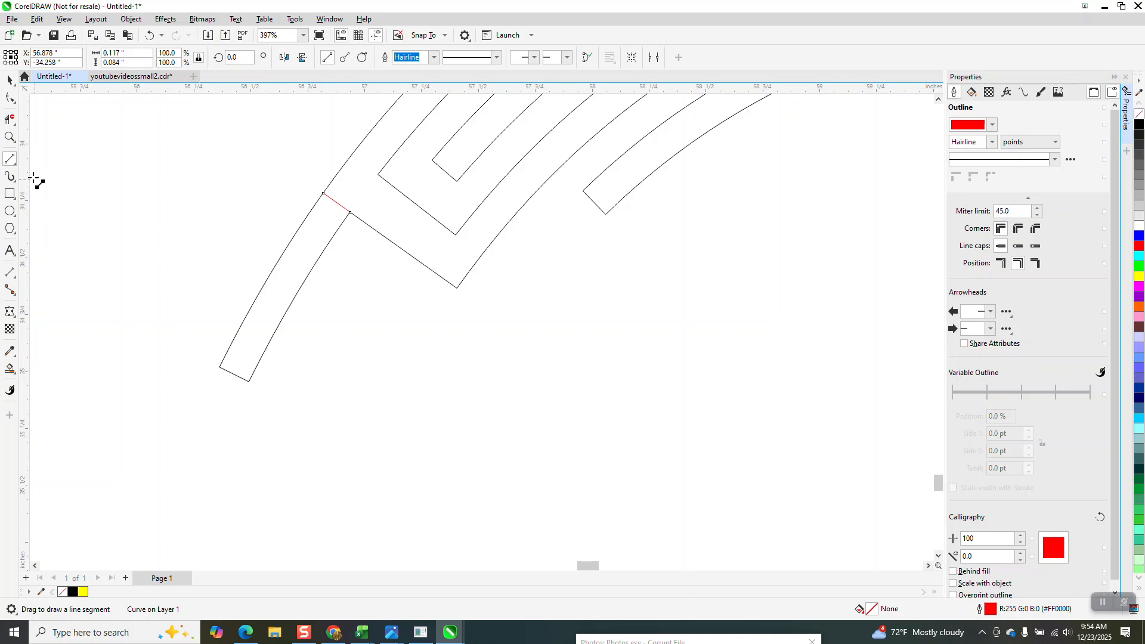
# - Remove the lower tail beyond the short closing line with Virtual Segment Delete
pyautogui.click(6, 122)
pyautogui.moveTo(242, 208); pyautogui.dragTo(322, 297)
pyautogui.scroll(-3, 248, 299)
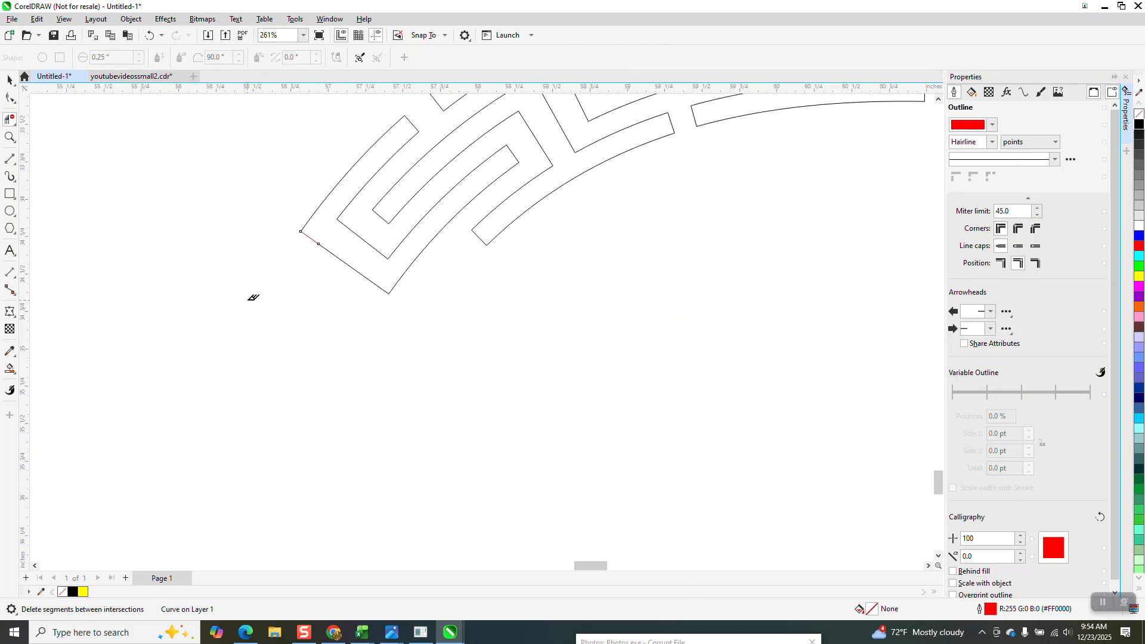
# - Select the whole curved key border with its closing lines, fill it yellow and remove its outline
pyautogui.scroll(-4, 249, 292)
pyautogui.click(9, 79)
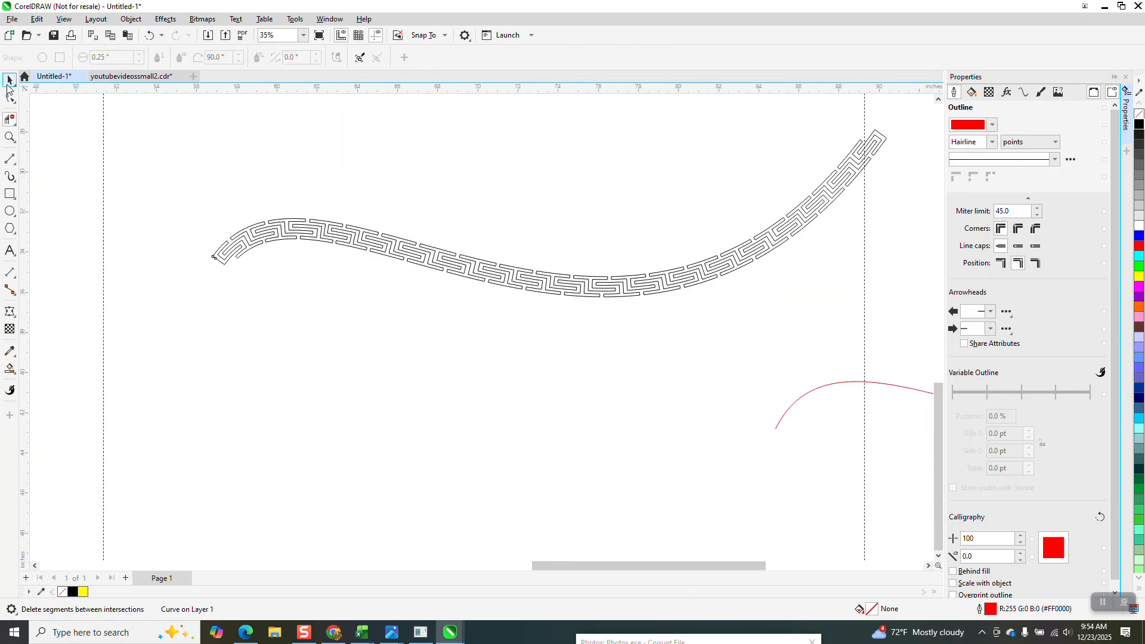
pyautogui.scroll(-2, 140, 290)
pyautogui.moveTo(127, 158); pyautogui.dragTo(620, 340)
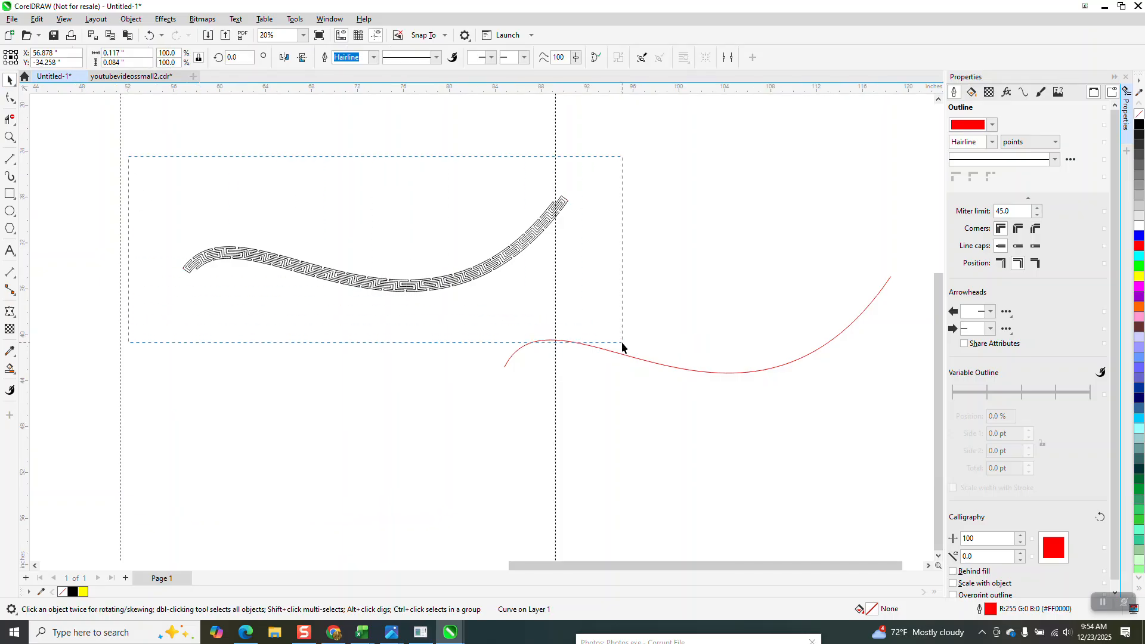
pyautogui.click(1138, 125)
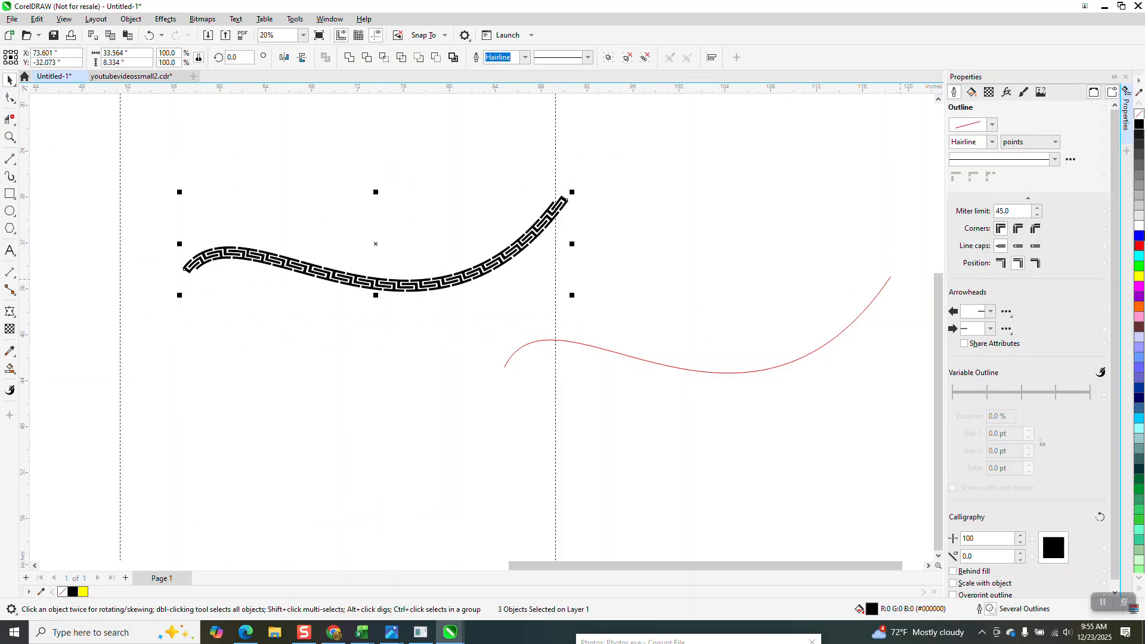
pyautogui.click(1138, 277)
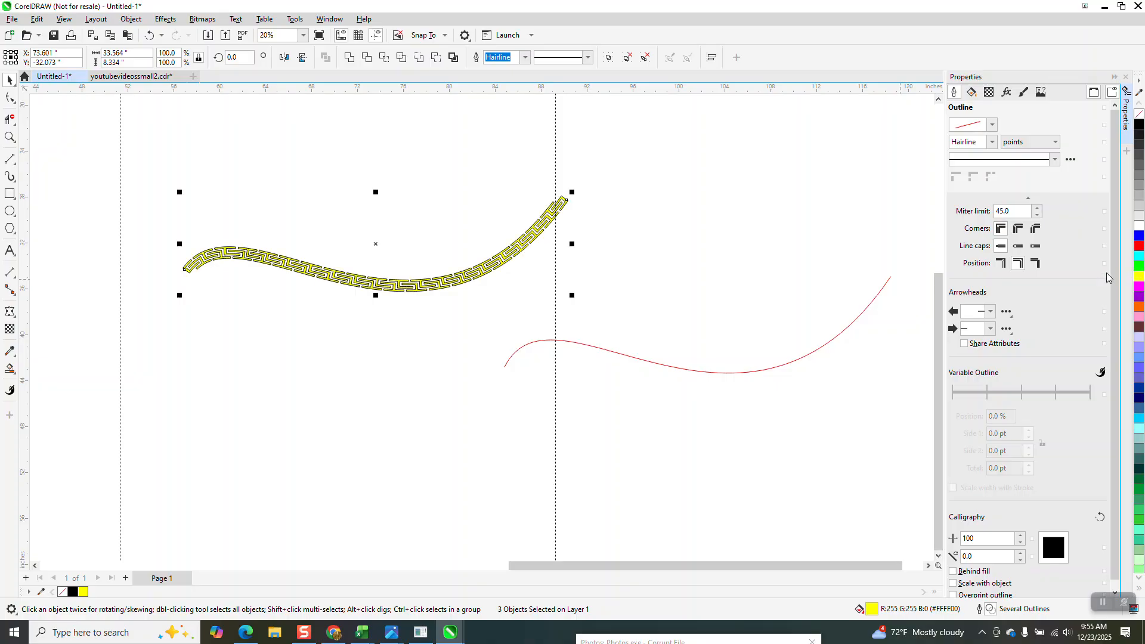
pyautogui.rightClick(1139, 114)
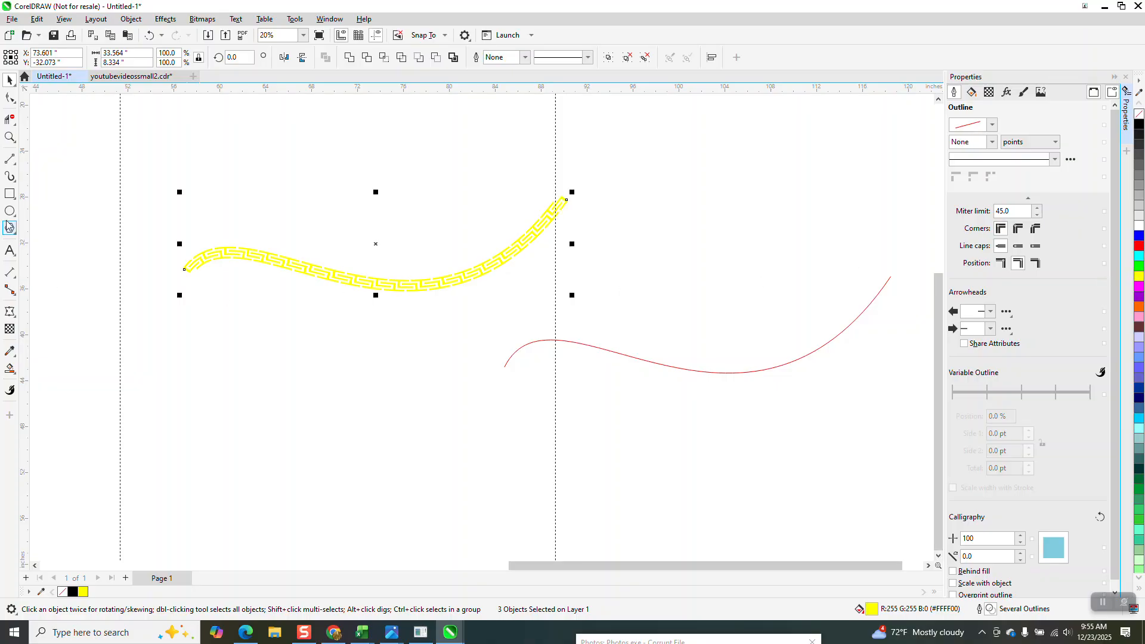
# - Draw a rectangle about 42 by 13 inches around the curved yellow border and fill it black
pyautogui.click(9, 195)
pyautogui.moveTo(132, 175); pyautogui.dragTo(617, 322)
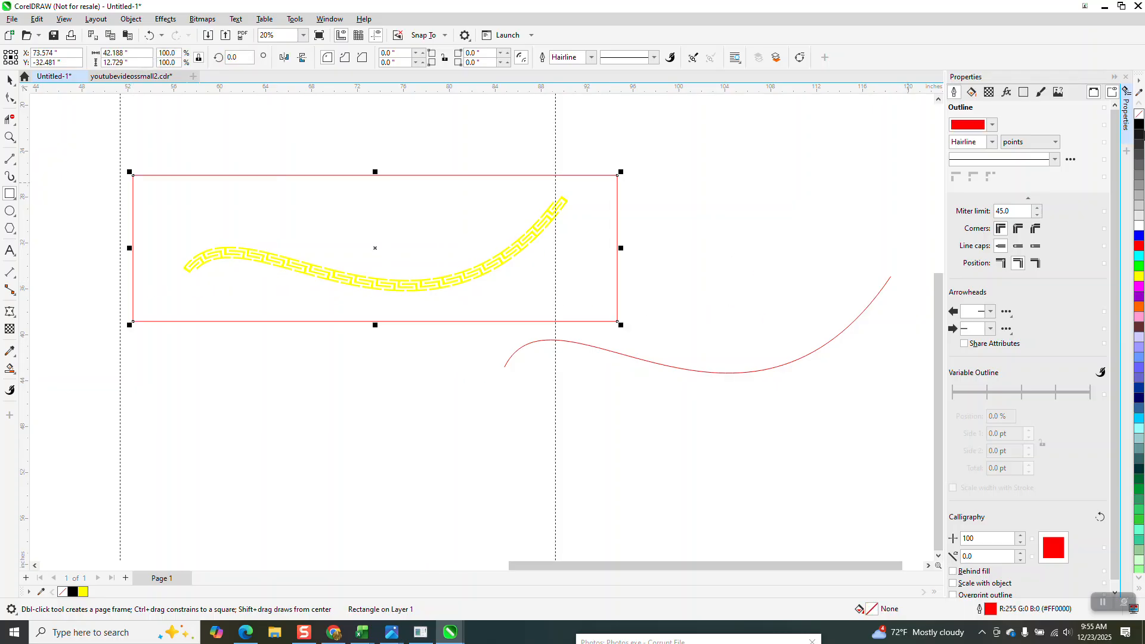
pyautogui.click(1138, 124)
# - Change the stacking order so the black rectangle lies behind the curved yellow border
pyautogui.click(131, 18)
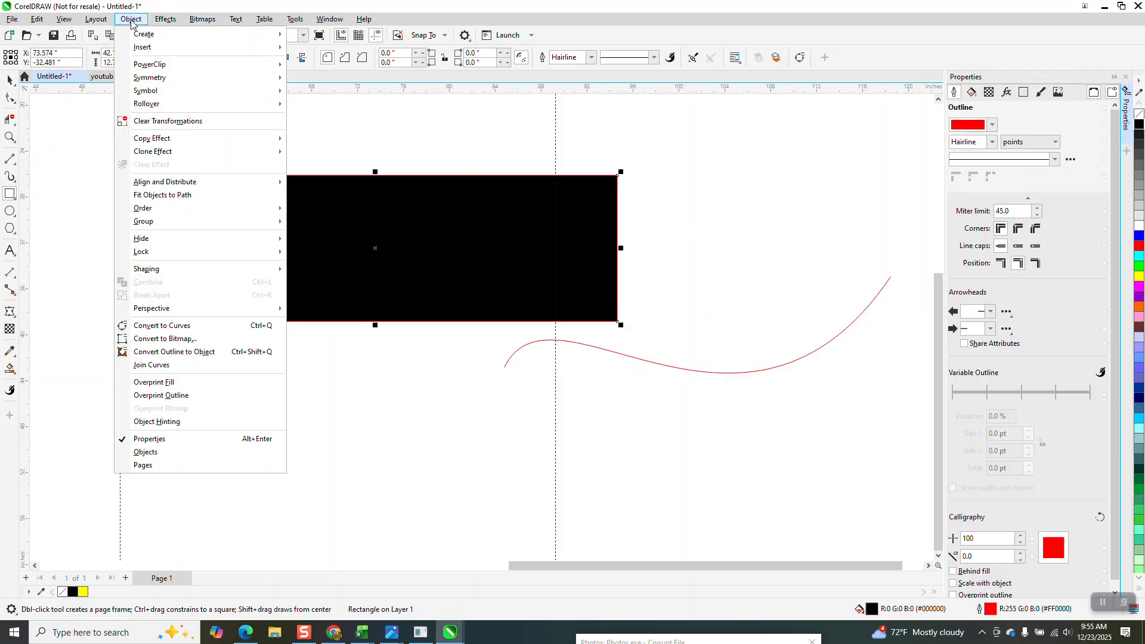
pyautogui.moveTo(154, 208)
pyautogui.click(316, 235)
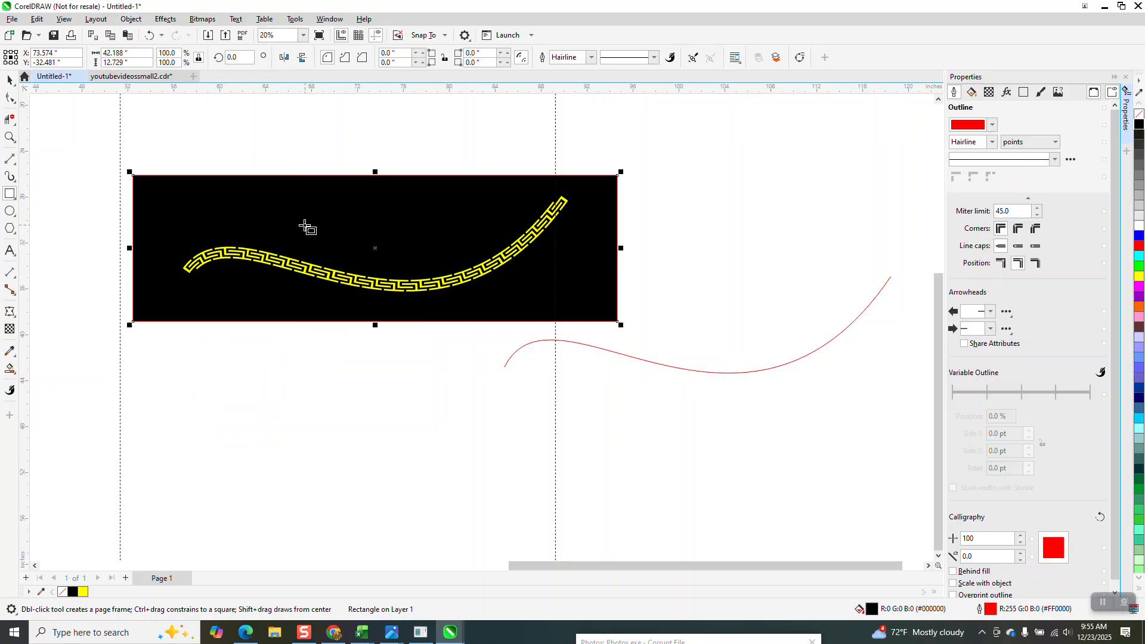
# - Examine the finished curved border on its black background and compare it with the two circular yellow key borders
pyautogui.click(9, 137)
pyautogui.moveTo(297, 243); pyautogui.dragTo(479, 313)
pyautogui.scroll(-3, 472, 284)
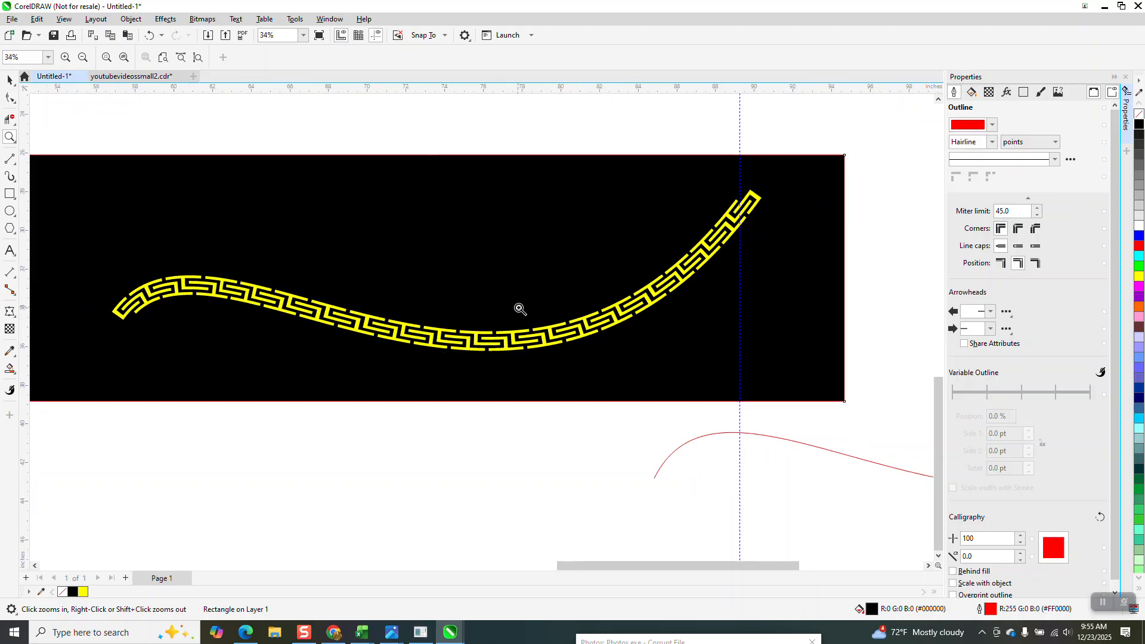
pyautogui.scroll(4, 564, 353)
pyautogui.scroll(-7, 557, 346)
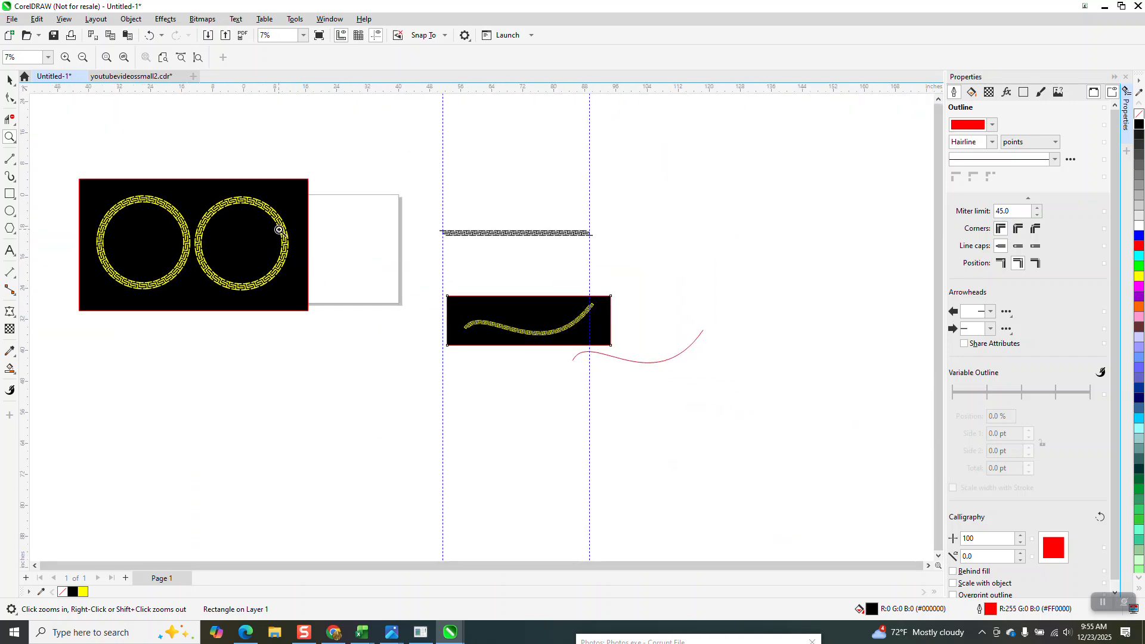
pyautogui.moveTo(270, 215); pyautogui.dragTo(314, 260)
pyautogui.scroll(-3, 411, 304)
pyautogui.scroll(-5, 523, 338)
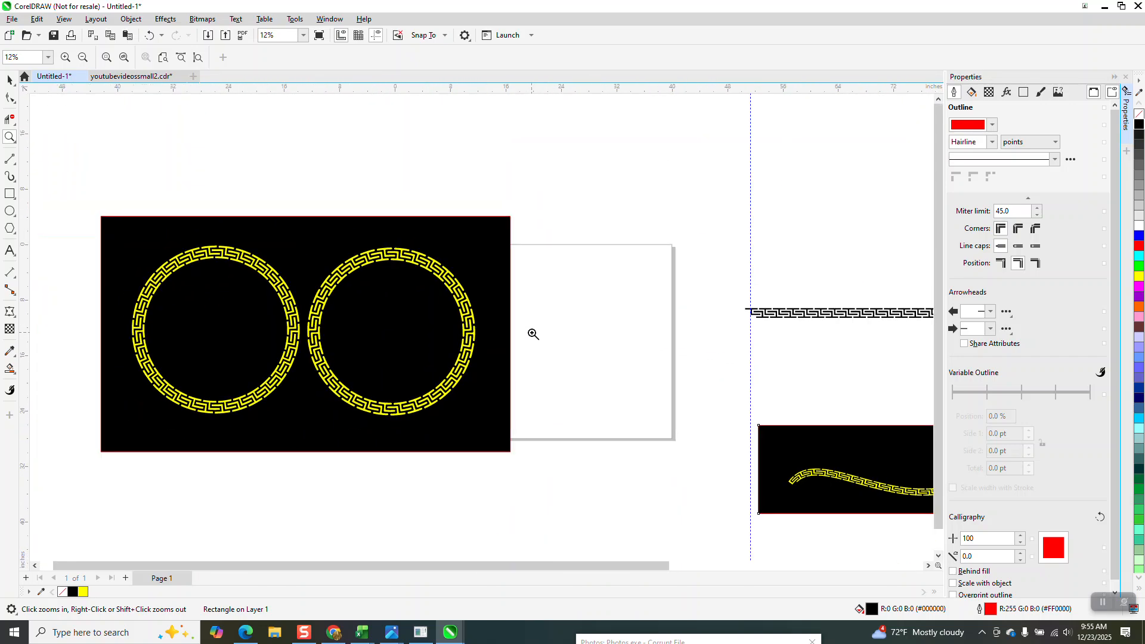